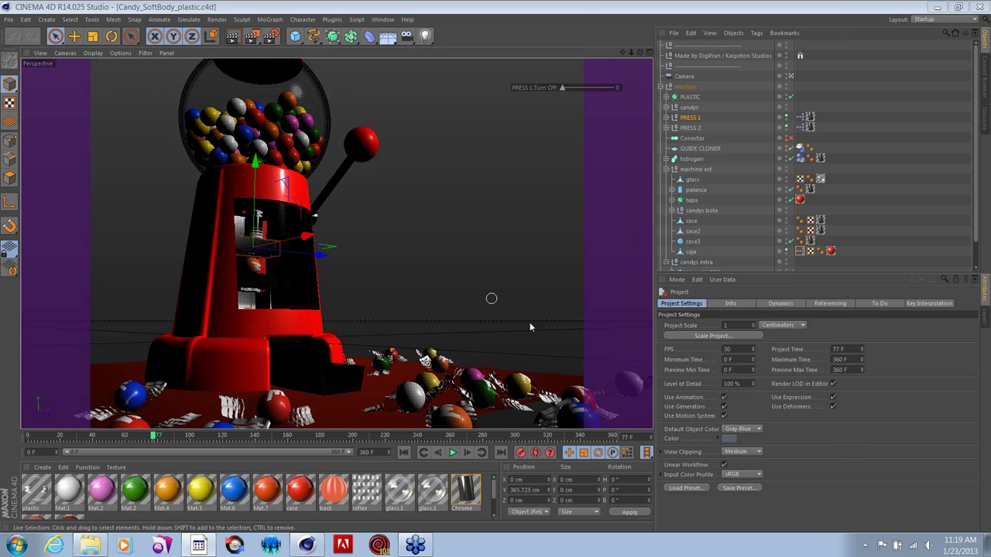
Create a new project containing a camera with a Camera Calibrator tag.
left_click(9, 19)
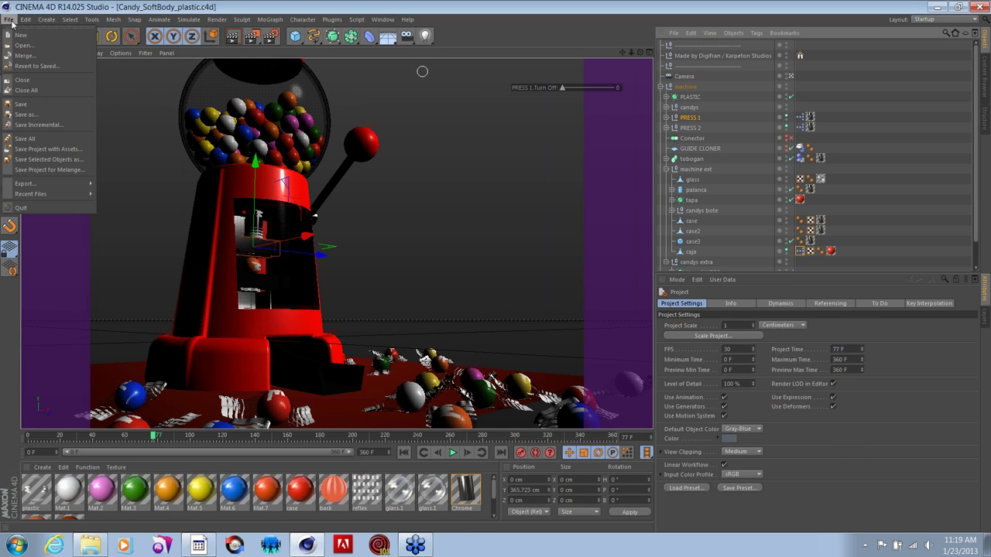
left_click(17, 29)
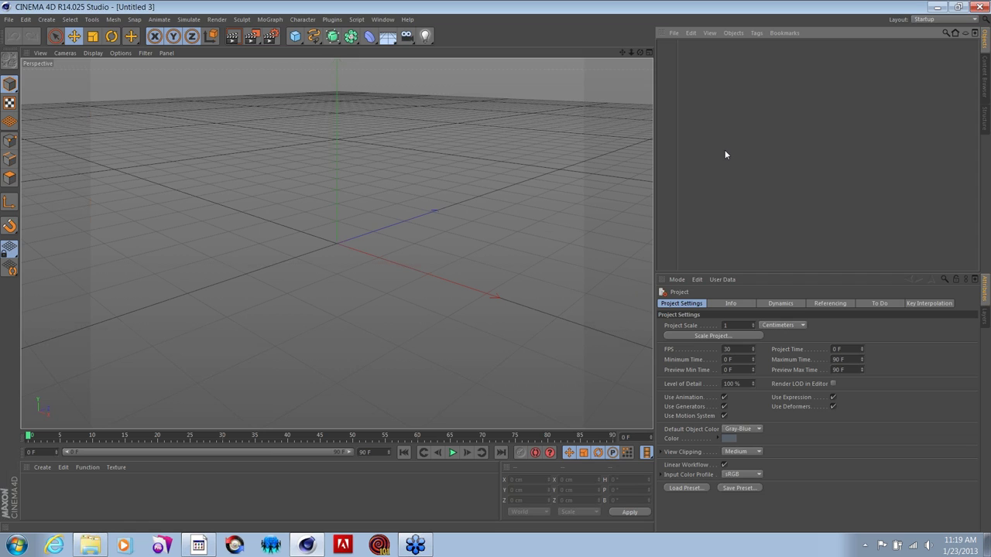
left_click(407, 36)
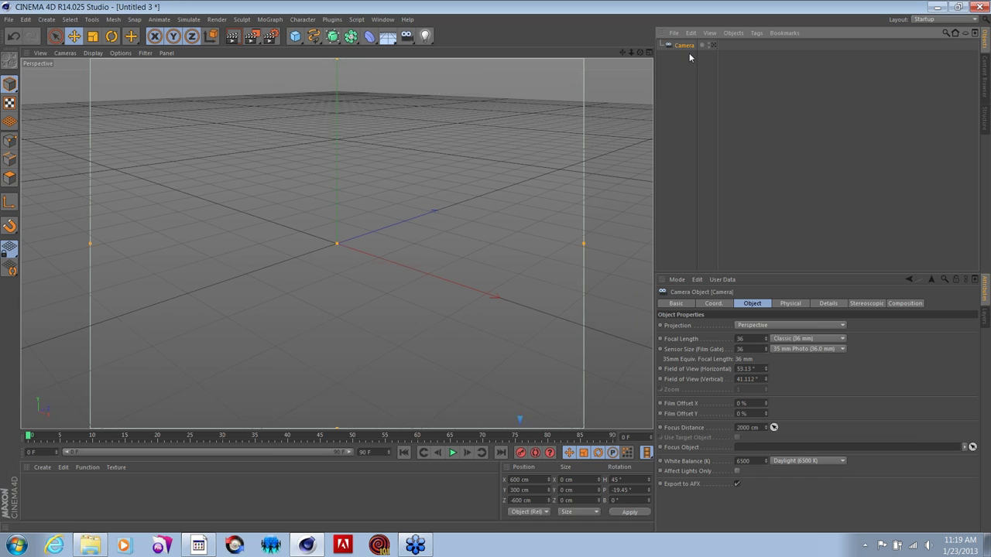
left_click(756, 33)
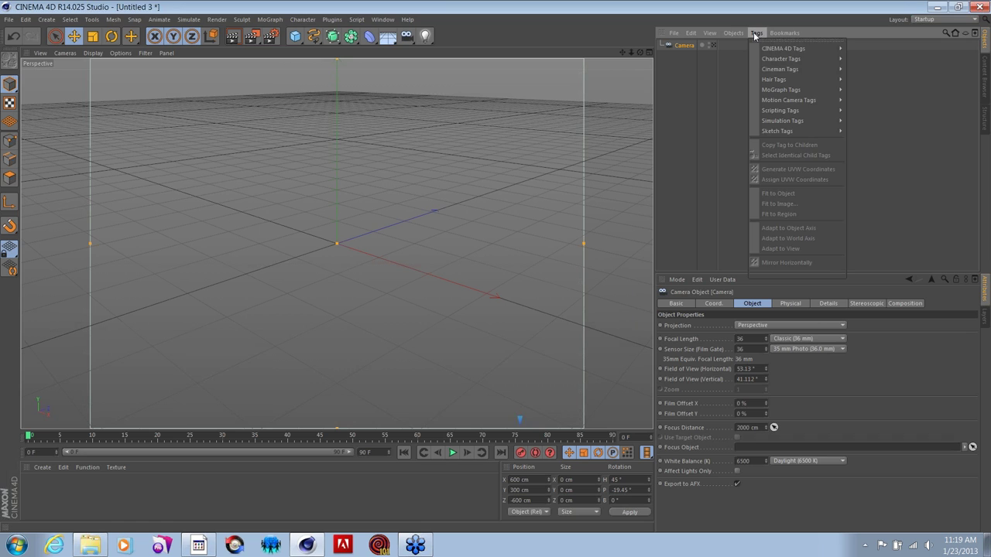
mouse_move(774, 50)
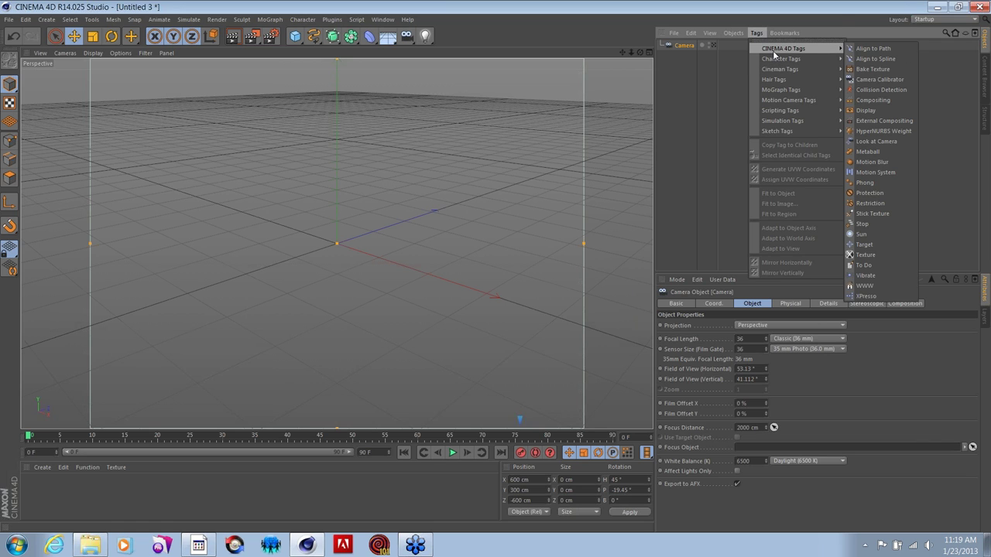
left_click(893, 81)
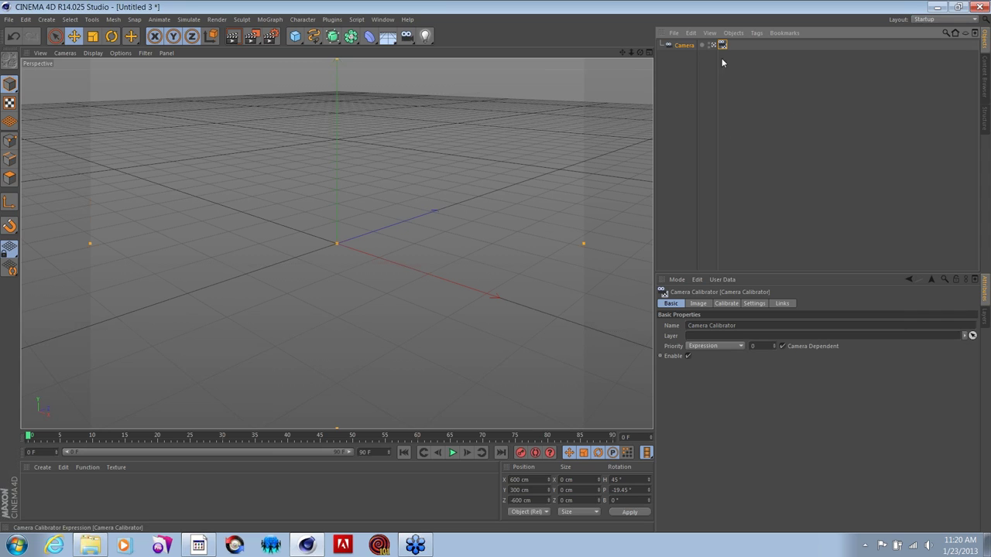
Load Back Plate.jpg as the Camera Calibrator's reference image.
left_click(731, 304)
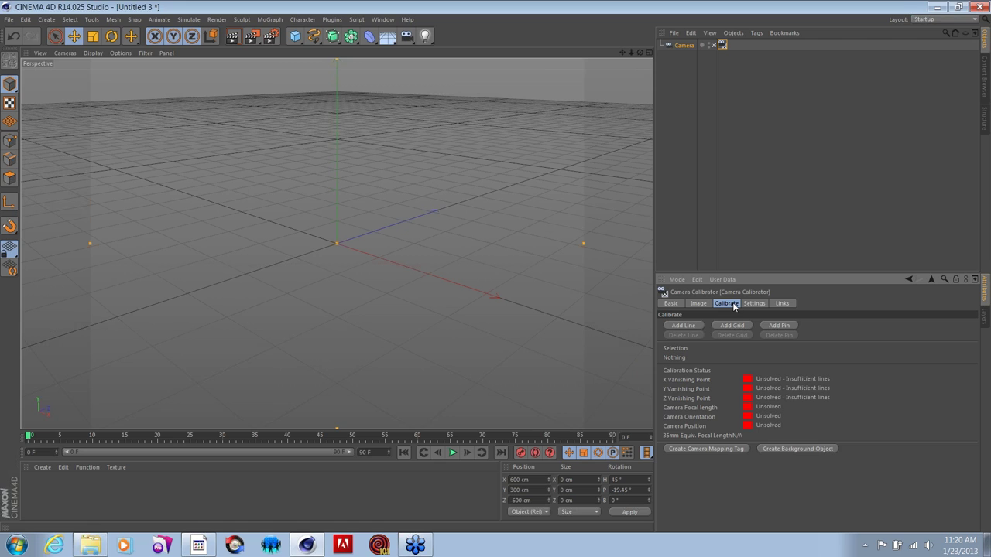
left_click(699, 303)
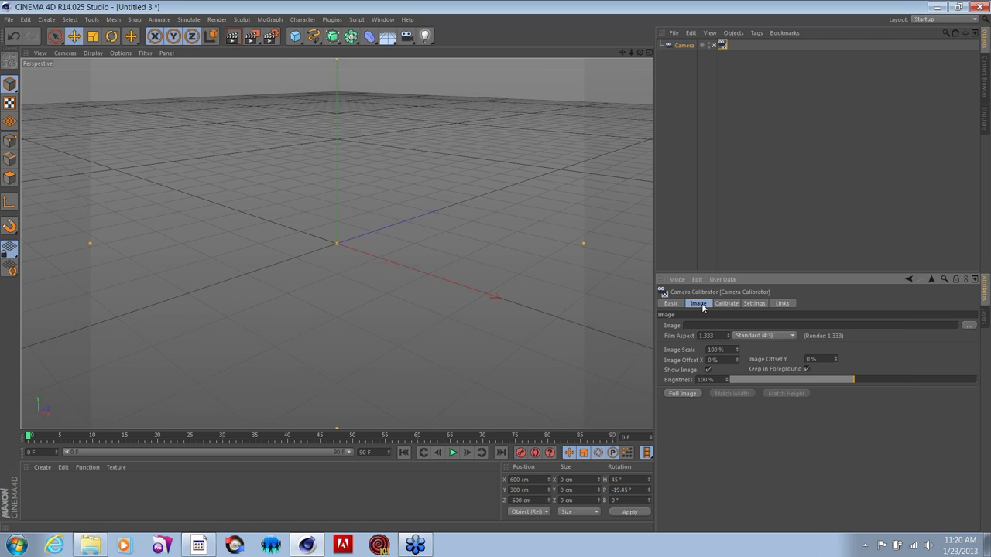
left_click(970, 326)
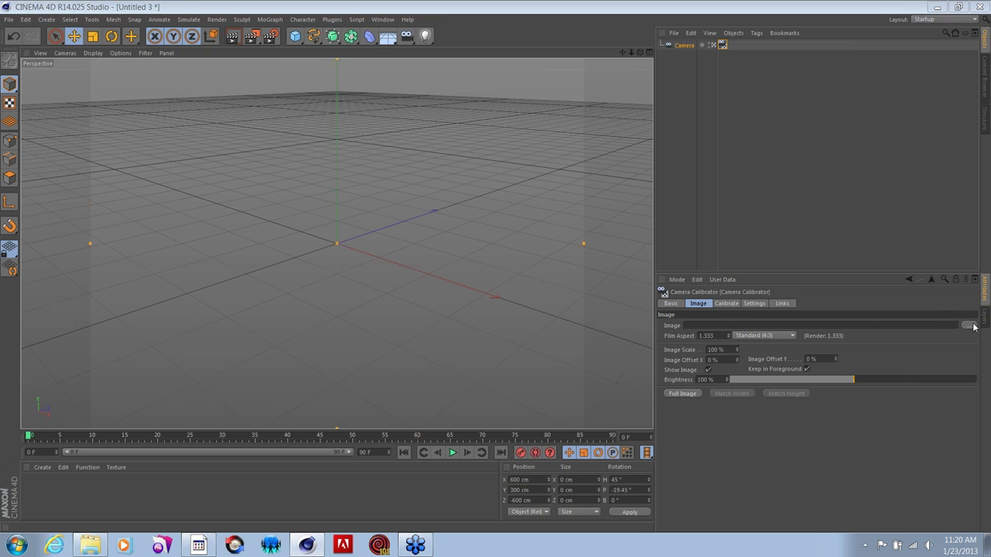
double_click(299, 120)
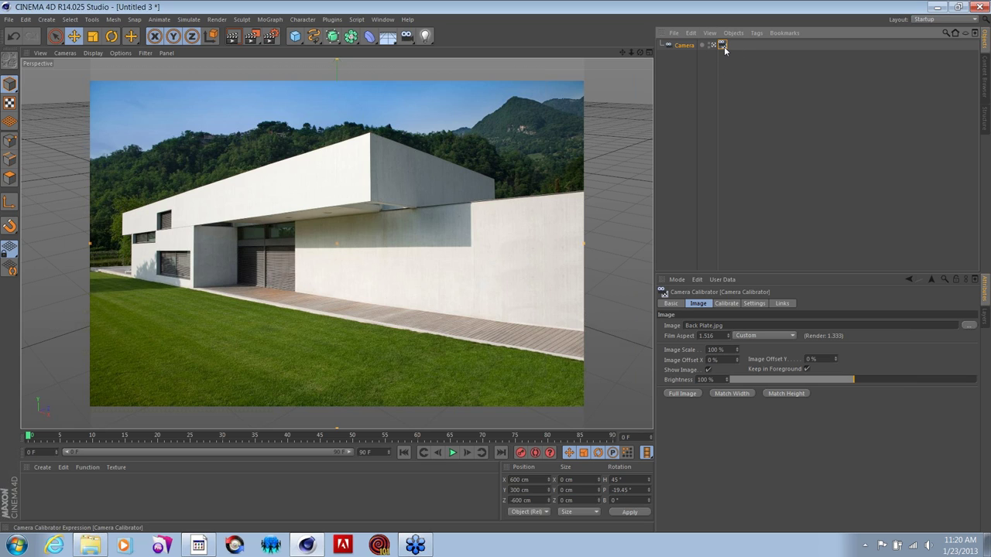
Add a calibration grid and fit its four corners to the narrow wall face beside the dark entrance doors.
left_click(726, 303)
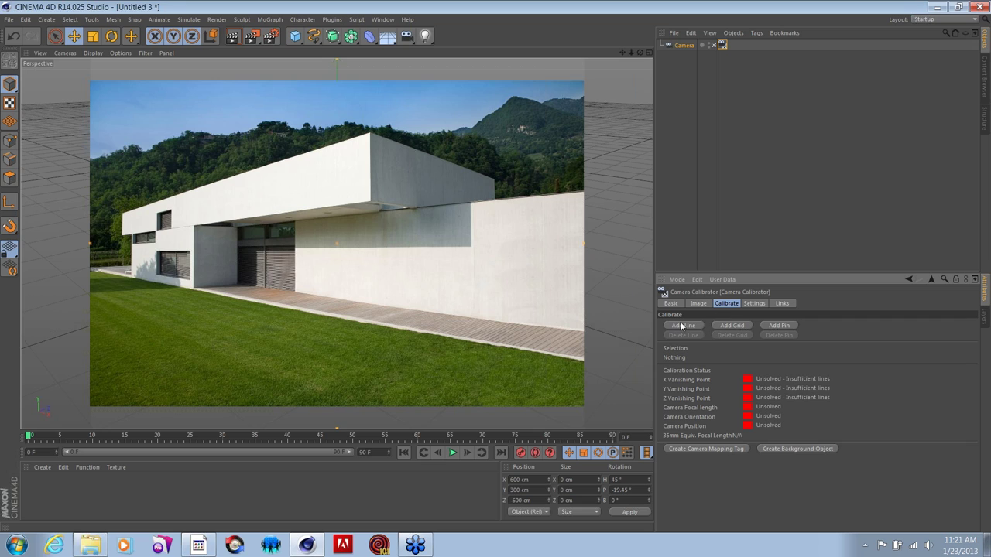
left_click(733, 326)
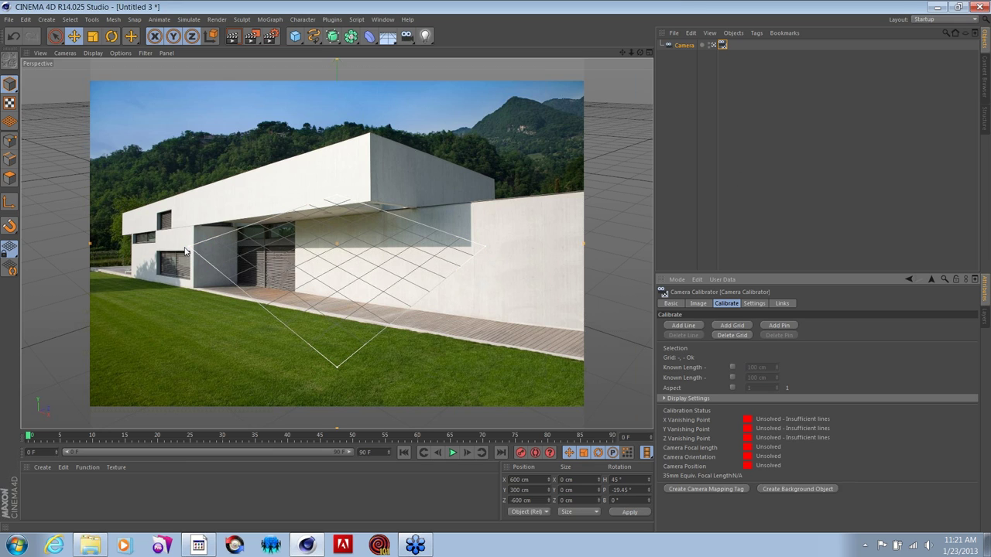
left_click_drag(186, 250, 153, 183)
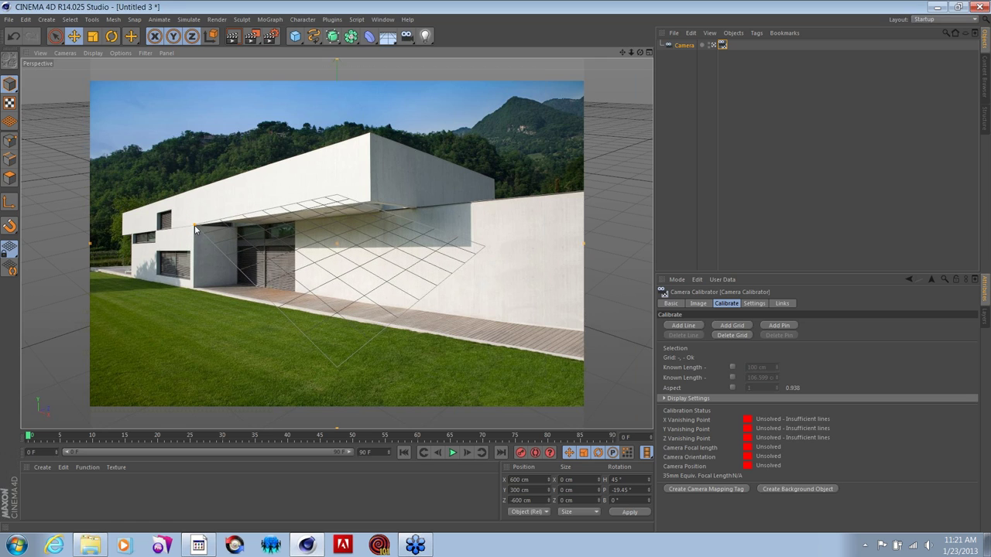
left_click_drag(194, 226, 194, 226)
left_click_drag(336, 199, 196, 186)
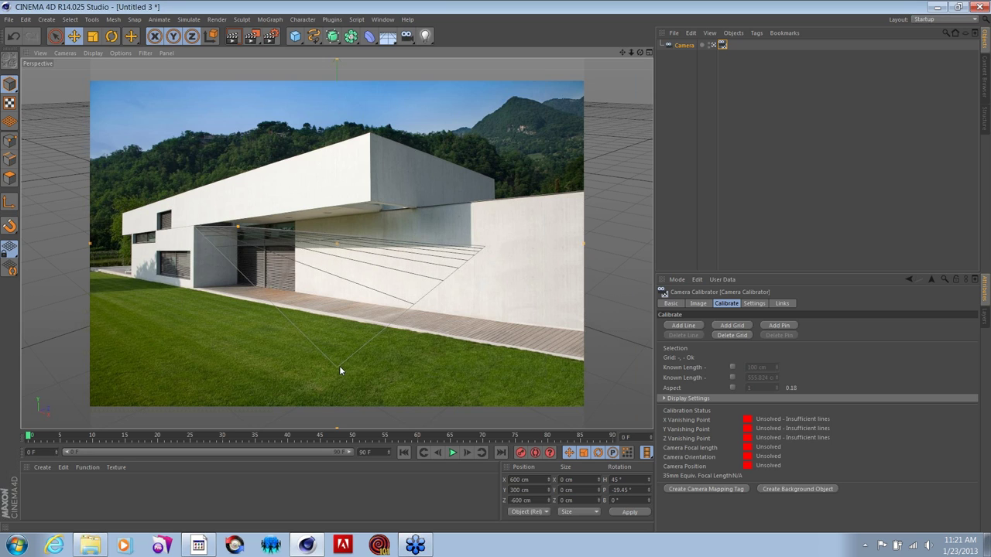
left_click_drag(335, 372, 192, 290)
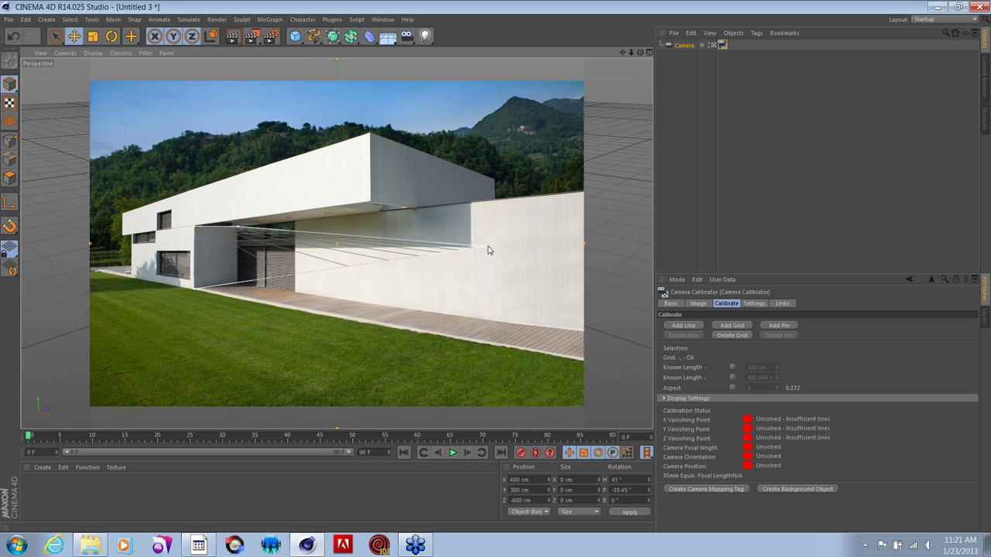
left_click_drag(482, 246, 238, 283)
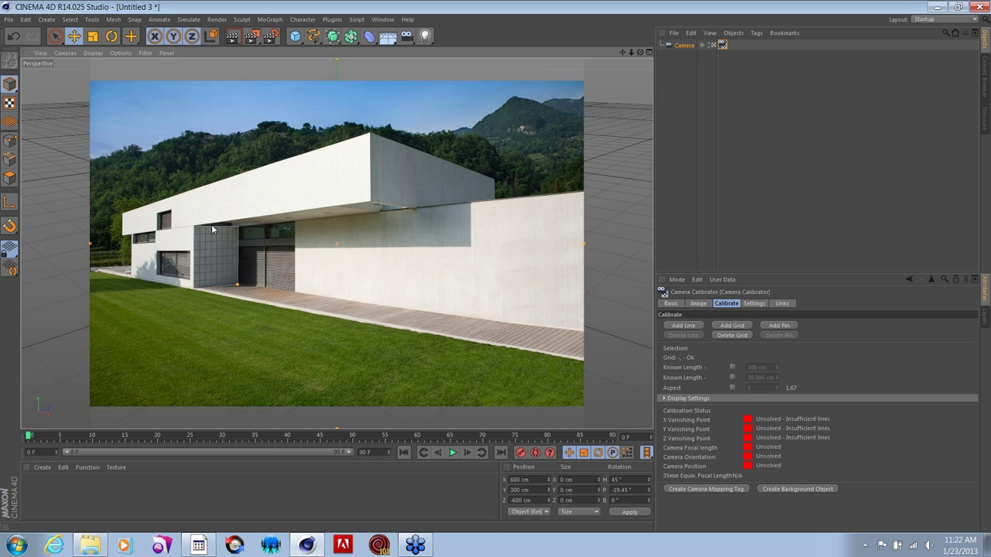
Assign the entrance wall grid's horizontal lines to the Z axis and its vertical lines to the Y axis.
left_click(219, 256)
left_click(216, 225)
left_click(219, 229)
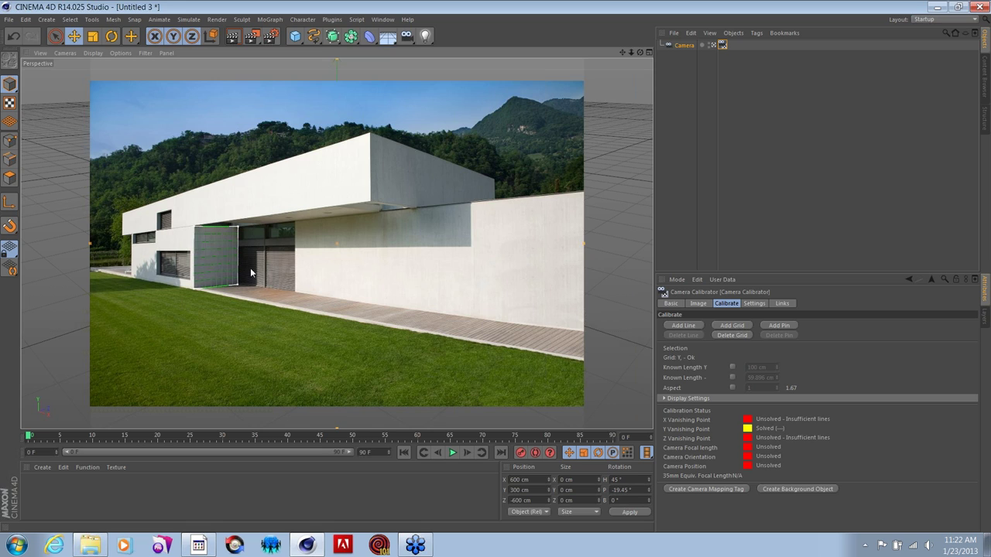
left_click(219, 230)
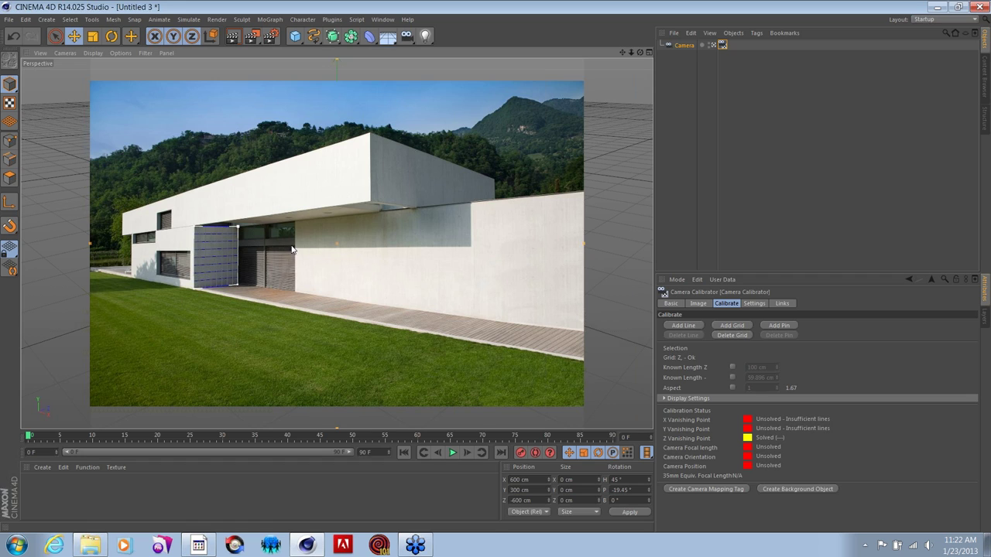
left_click(219, 229)
left_click(211, 229)
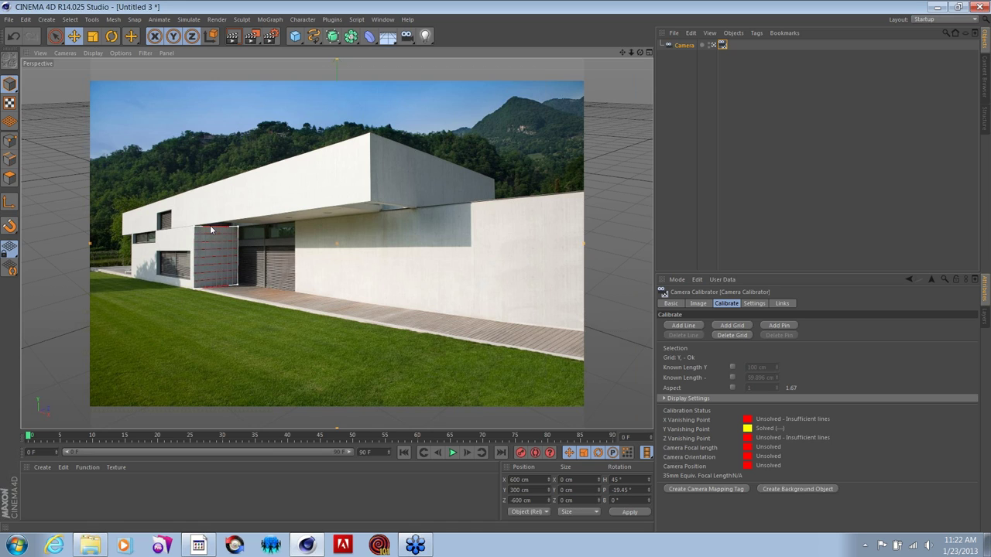
left_click(216, 230)
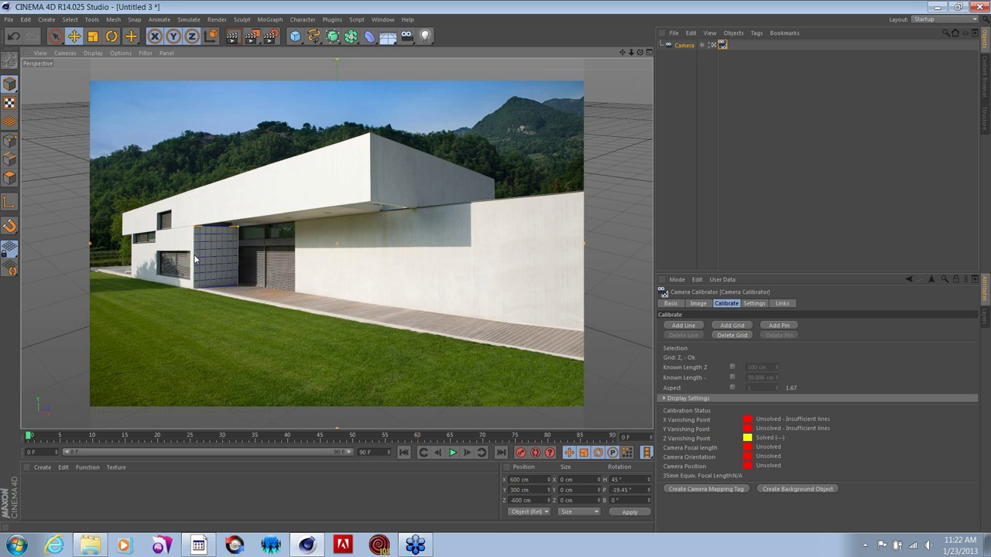
left_click(194, 259)
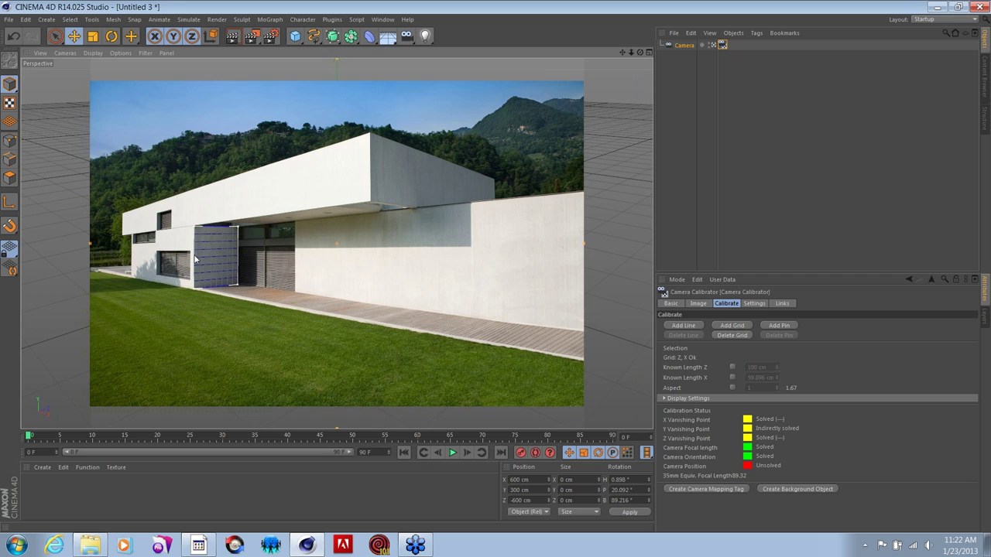
left_click(194, 260)
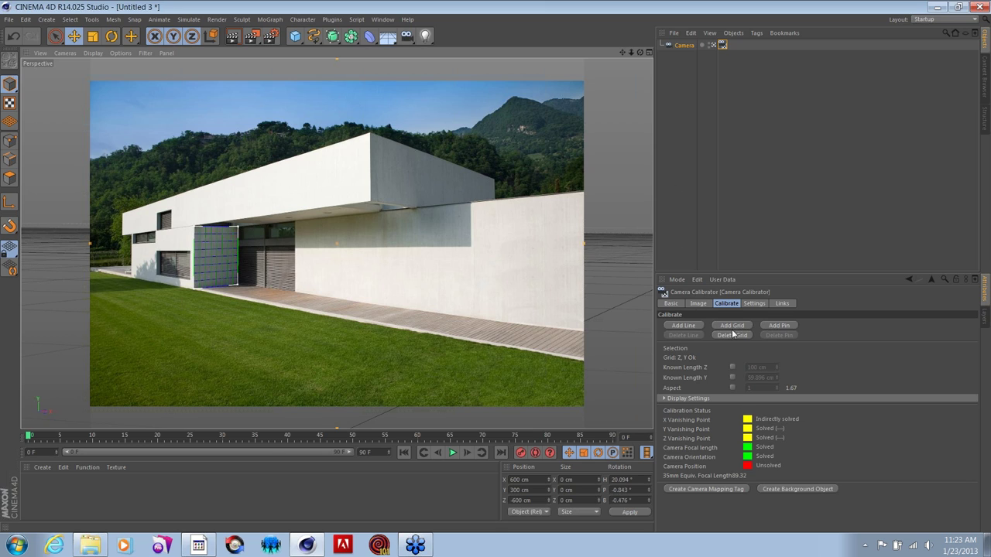
Add a calibration line along the top edge of the roof block's long front face and assign it to the X axis.
left_click(685, 325)
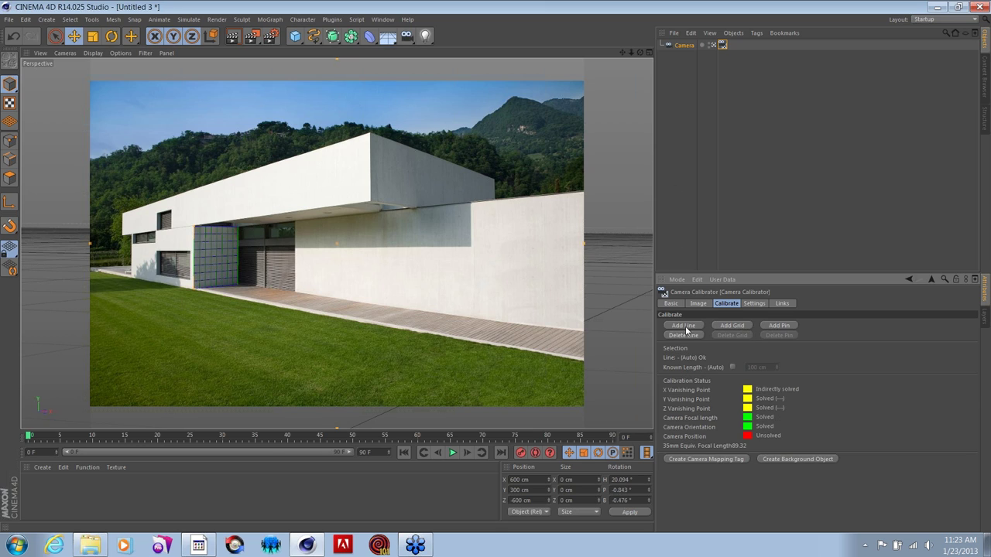
left_click(337, 247)
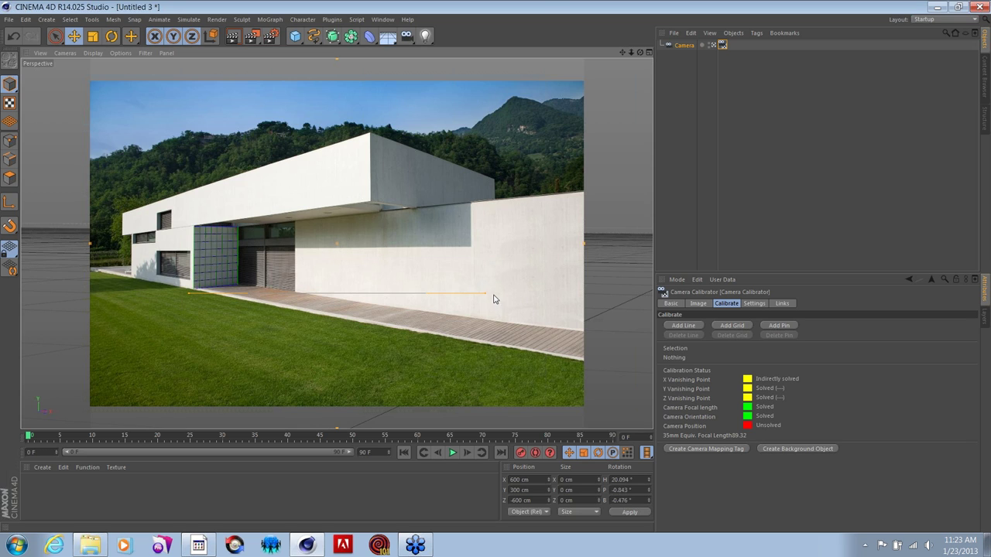
left_click_drag(486, 294, 368, 133)
left_click_drag(333, 165, 329, 175)
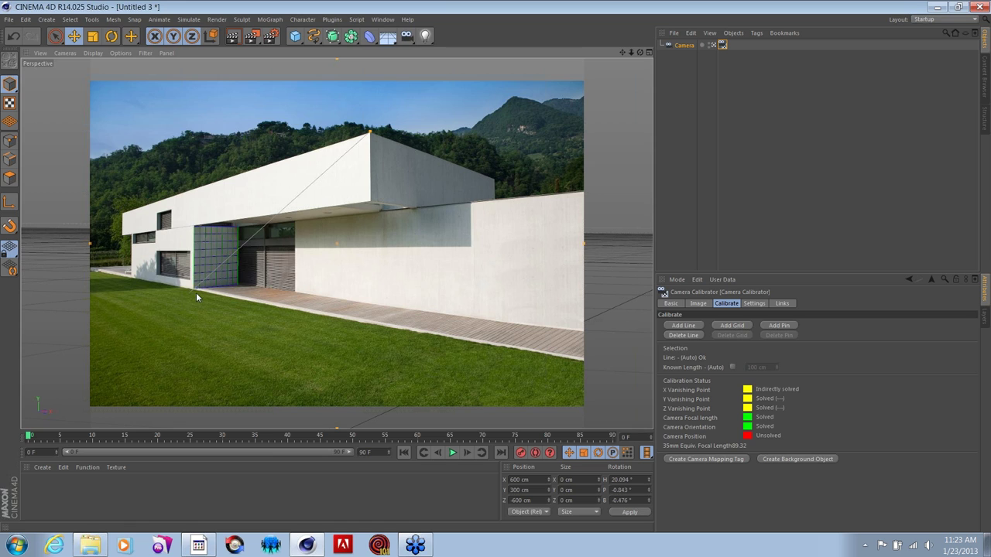
left_click_drag(187, 292, 129, 213)
left_click(225, 183)
Add a calibration line along the top edge of the roof block's short side face and assign it to the Z axis.
left_click(683, 326)
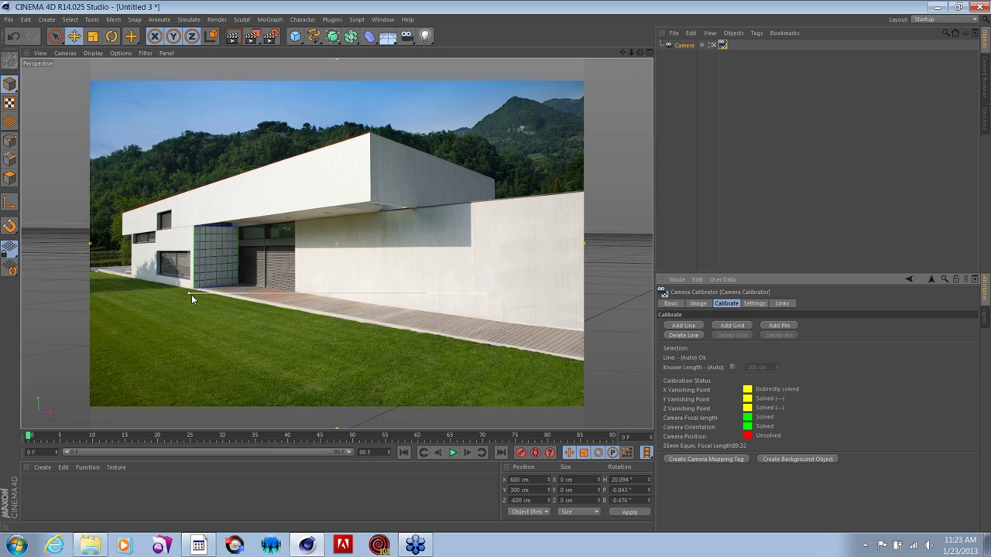
left_click_drag(188, 291, 370, 133)
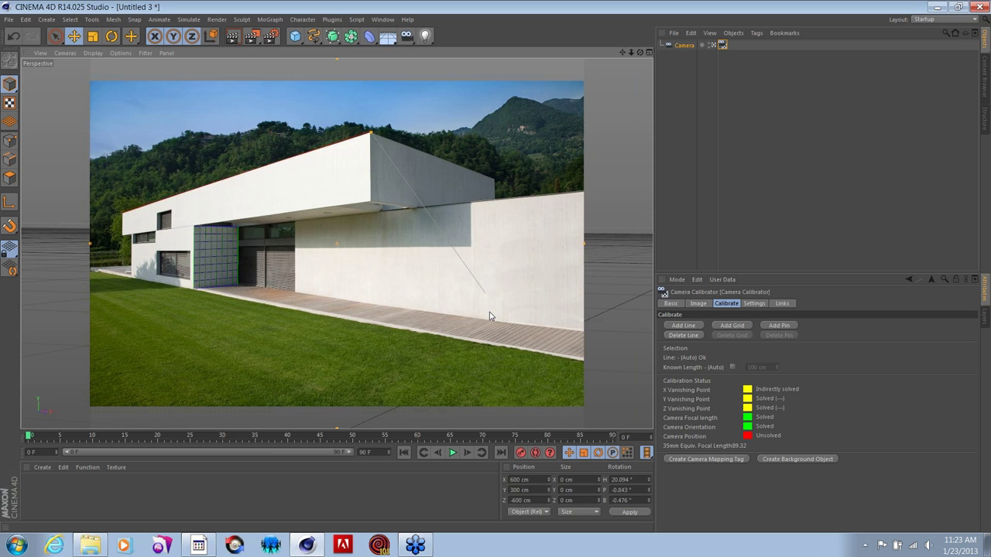
left_click_drag(486, 294, 494, 180)
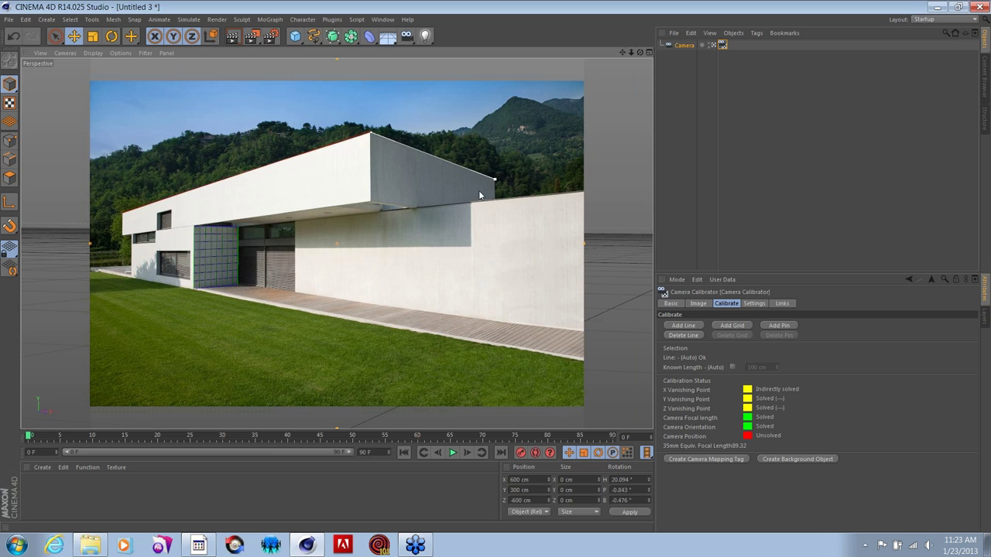
left_click(443, 158)
left_click(443, 158)
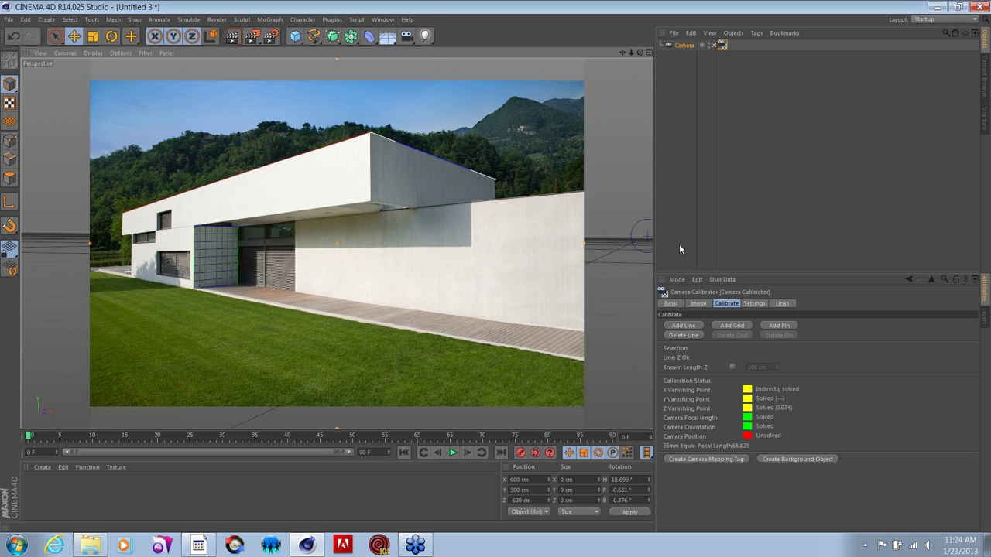
Add a calibration line along the base of the long white wall beside the wooden walkway and assign it to the X axis.
left_click(683, 326)
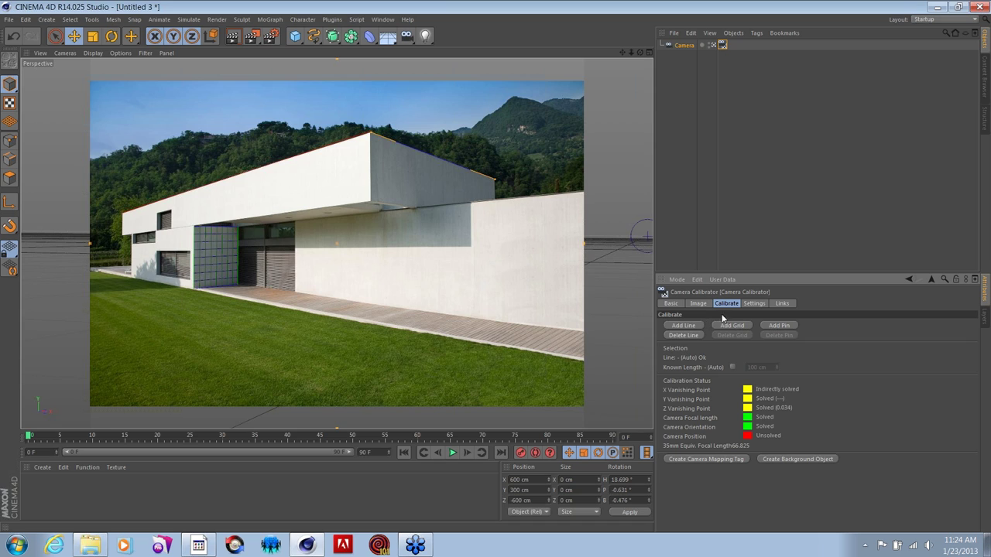
left_click(677, 328)
left_click_drag(436, 294, 582, 330)
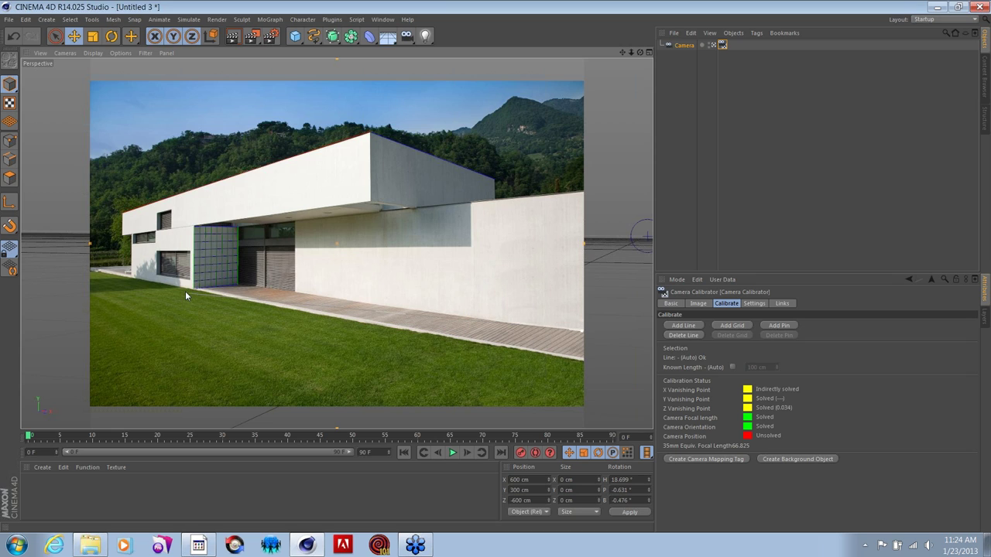
left_click_drag(188, 292, 297, 301)
left_click_drag(580, 343, 582, 331)
key("x")
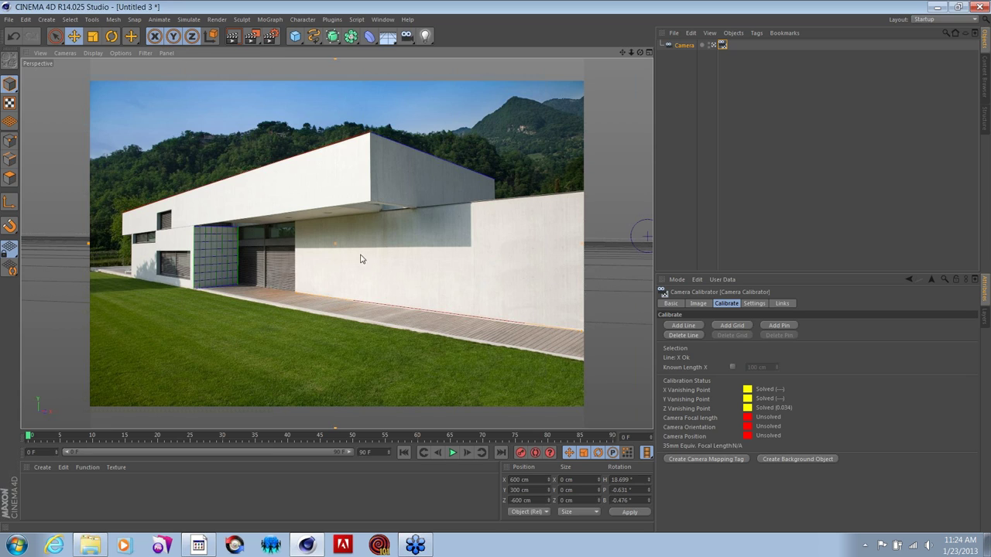
Add a calibration grid and fit its corners to the roof block's short side face.
left_click(730, 328)
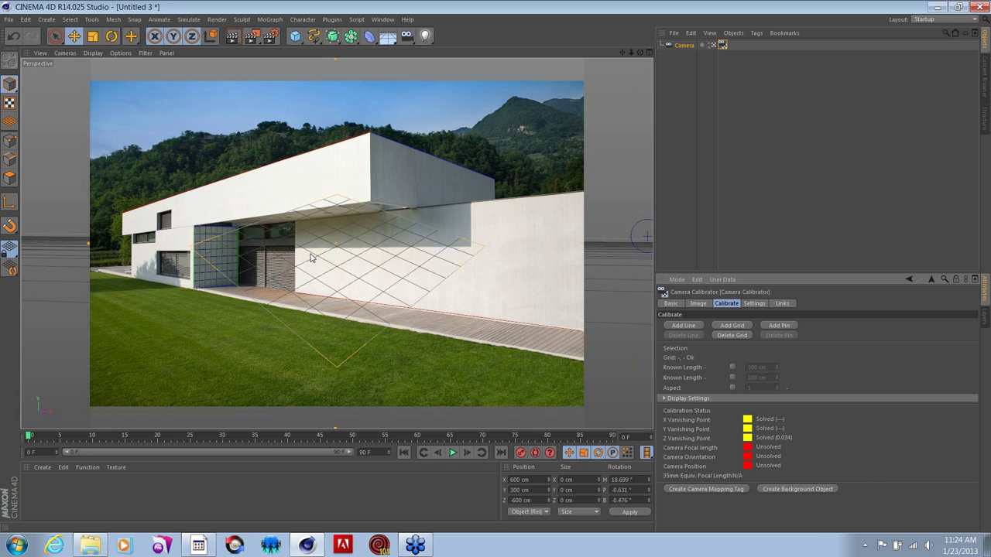
left_click_drag(335, 195, 494, 180)
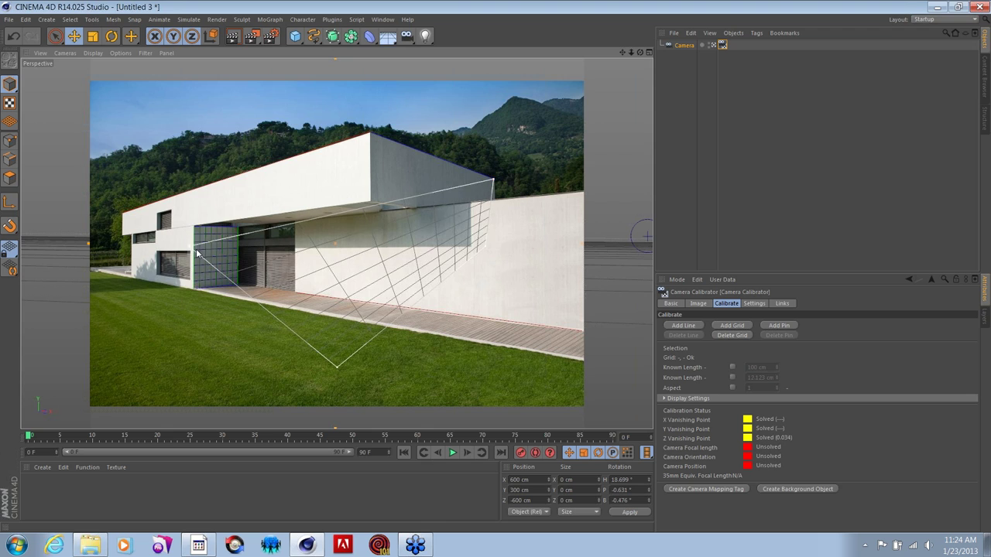
left_click_drag(191, 250, 362, 206)
left_click_drag(370, 135, 369, 134)
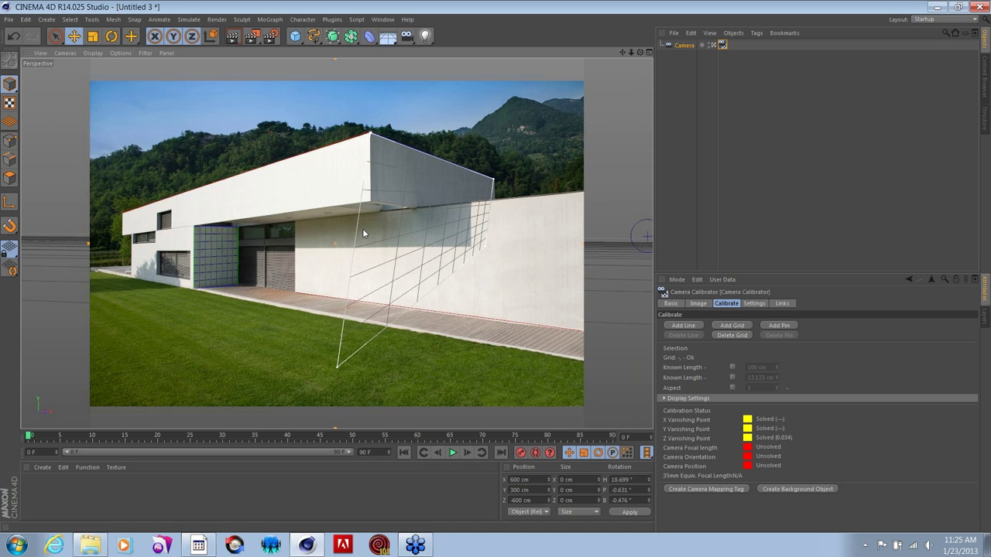
left_click_drag(335, 367, 372, 204)
left_click_drag(484, 245, 501, 220)
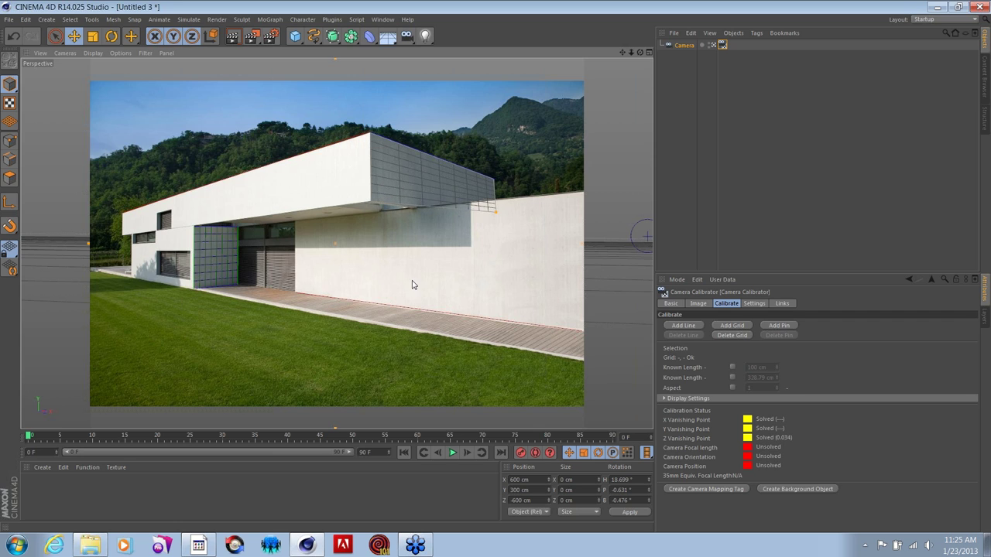
left_click(430, 203)
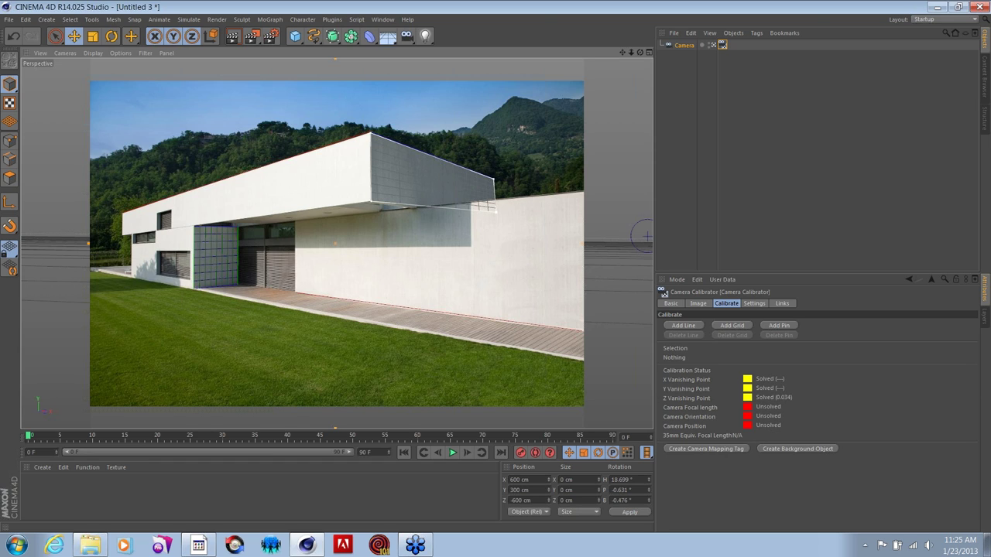
left_click(370, 146)
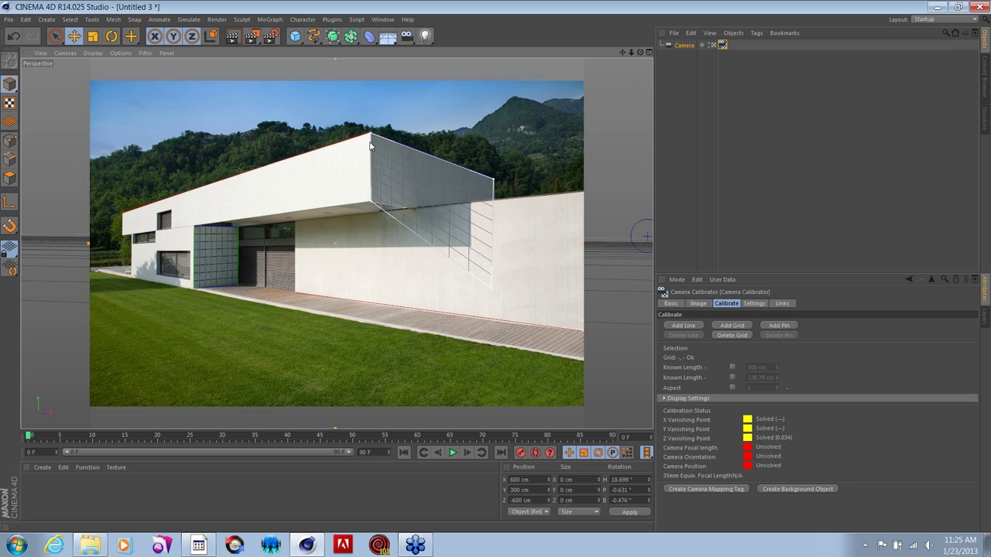
Move the new grid's corners onto the four corners of the roof block's long front face.
left_click_drag(373, 137, 126, 211)
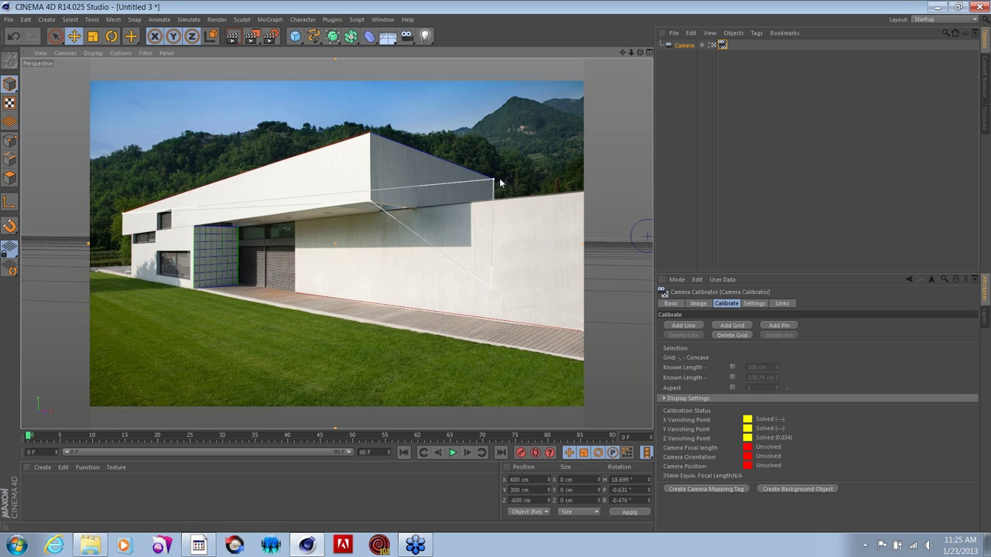
left_click_drag(643, 236, 370, 133)
left_click_drag(489, 293, 281, 263)
left_click_drag(323, 222, 451, 243)
left_click_drag(363, 206, 112, 241)
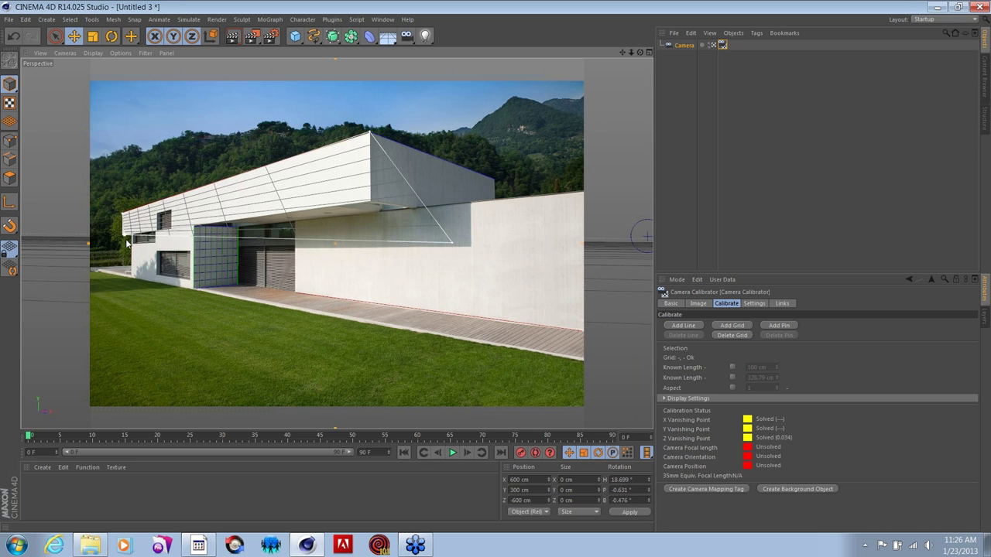
left_click_drag(128, 242, 124, 242)
left_click_drag(200, 217, 199, 218)
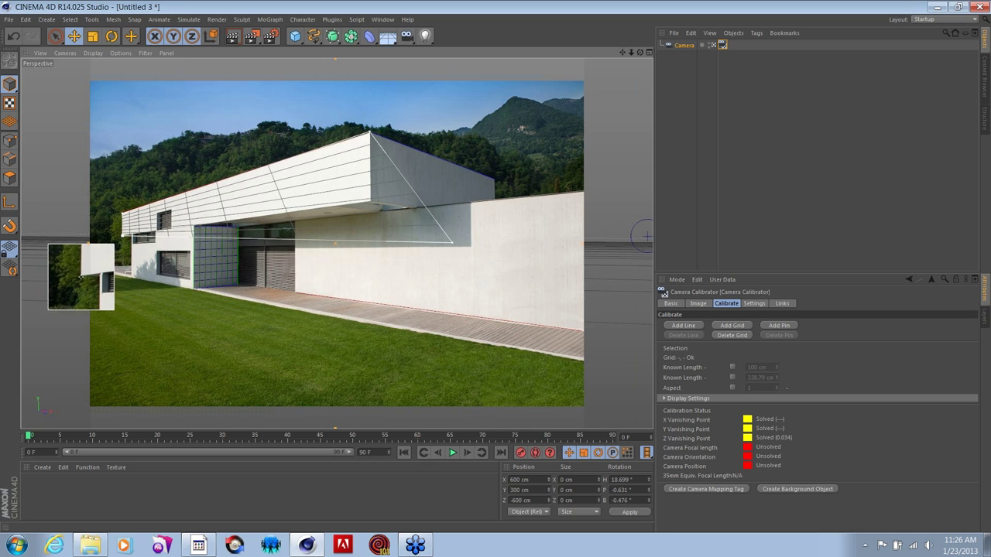
left_click_drag(87, 241, 89, 244)
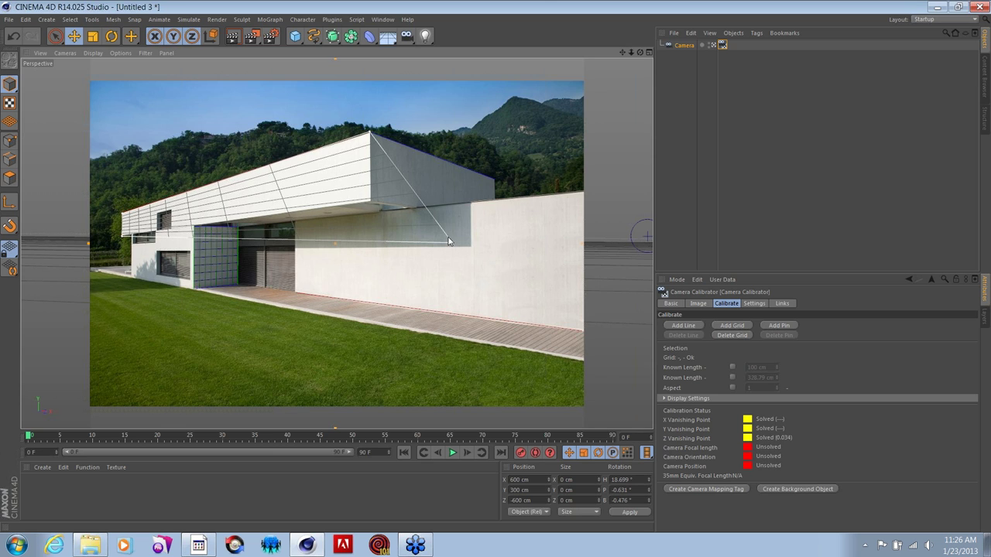
left_click_drag(453, 248, 329, 243)
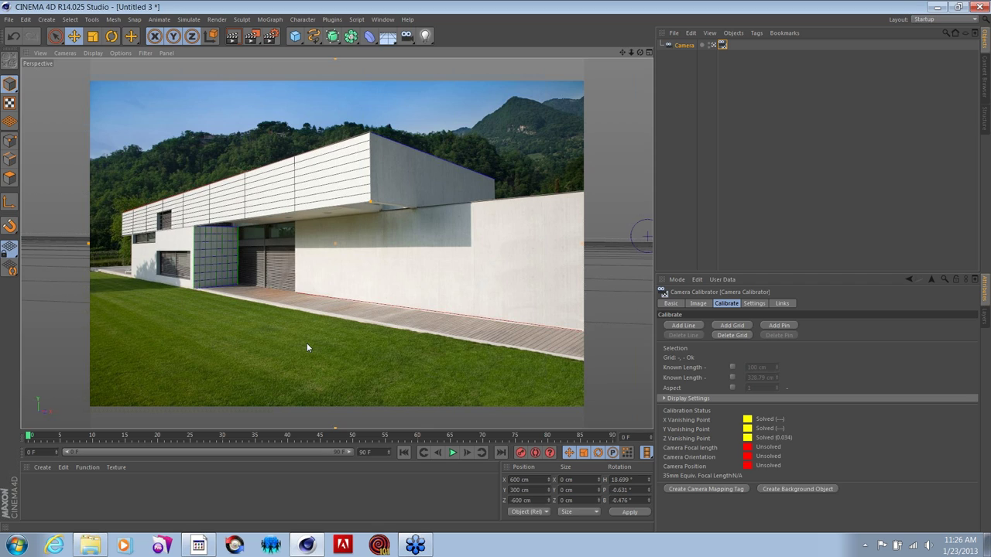
Assign the vertical lines of the roof block's front grid to the Y axis and return its top edge line to the X axis.
left_click(372, 164)
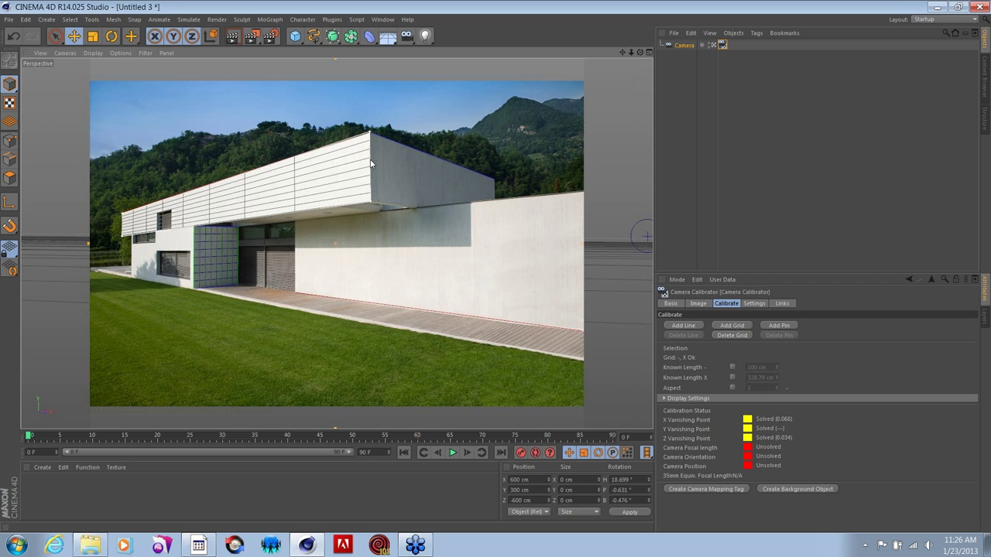
left_click(300, 159)
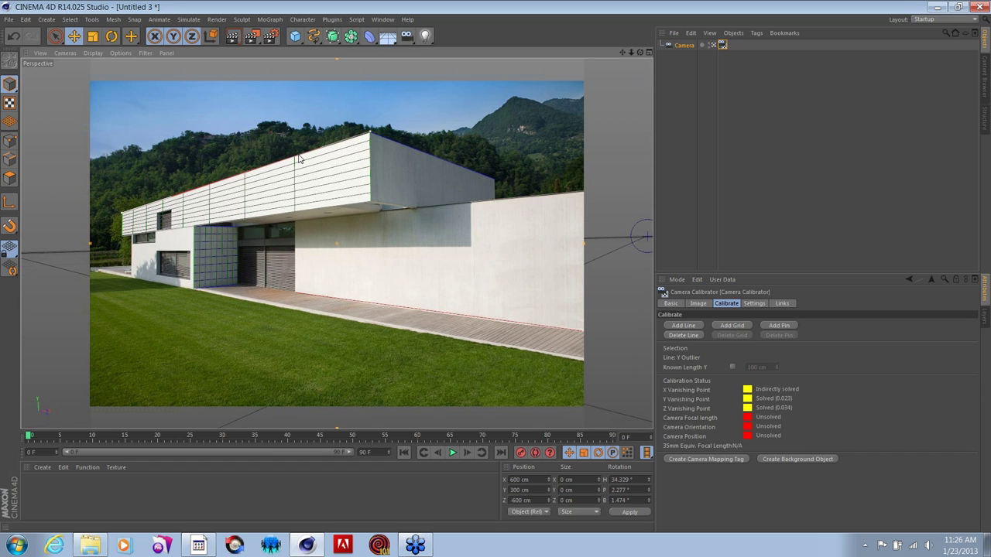
left_click(299, 159)
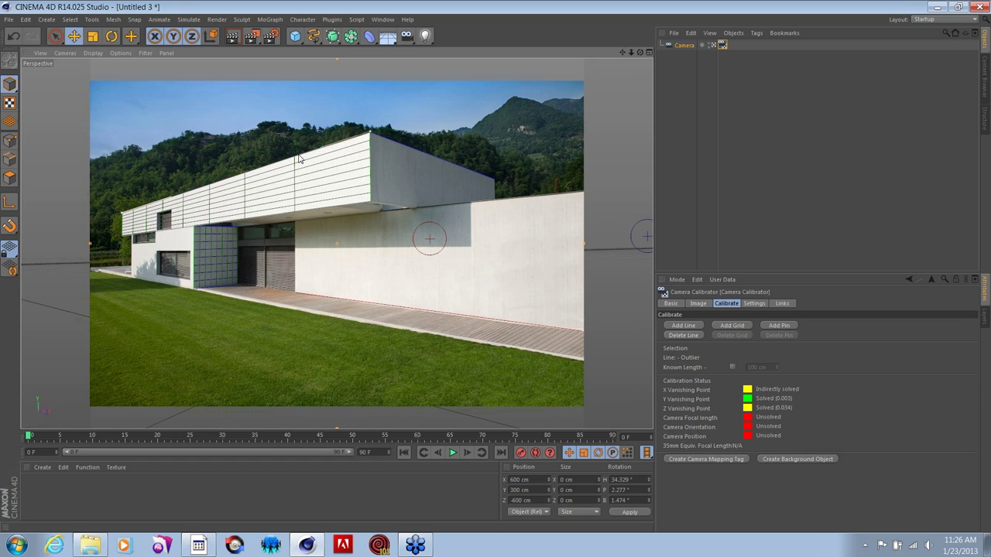
left_click(300, 158)
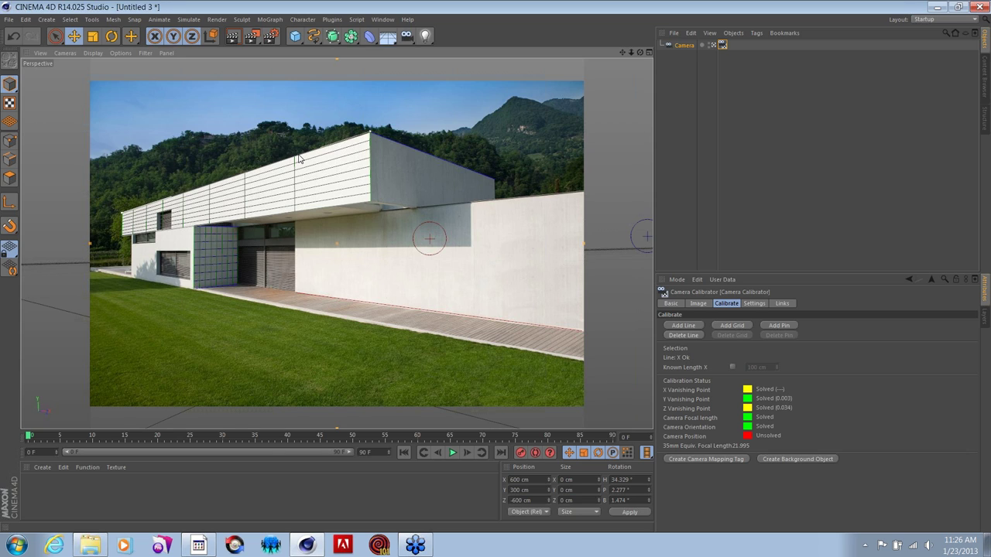
left_click(206, 298)
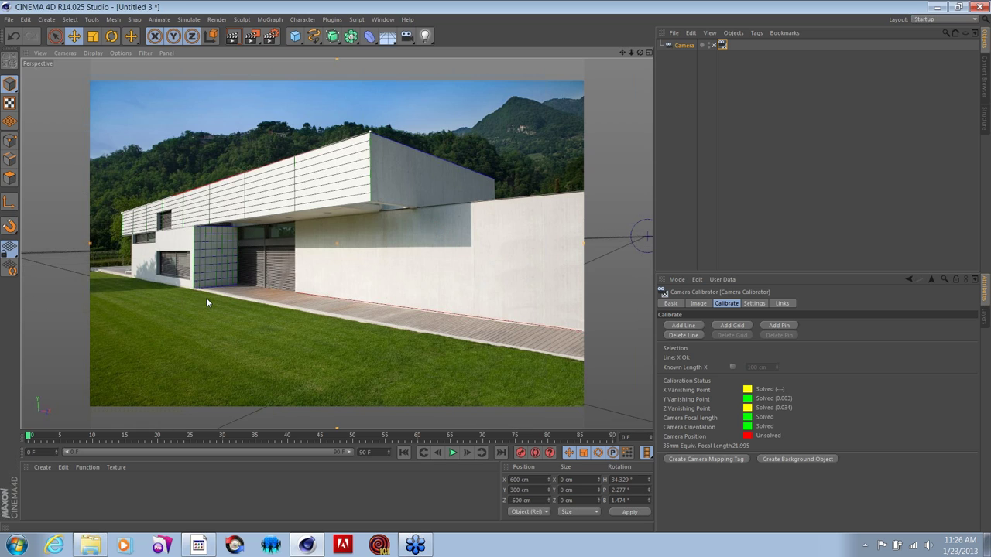
Select the entrance wall grid and enable its known length along Y.
left_click(195, 259)
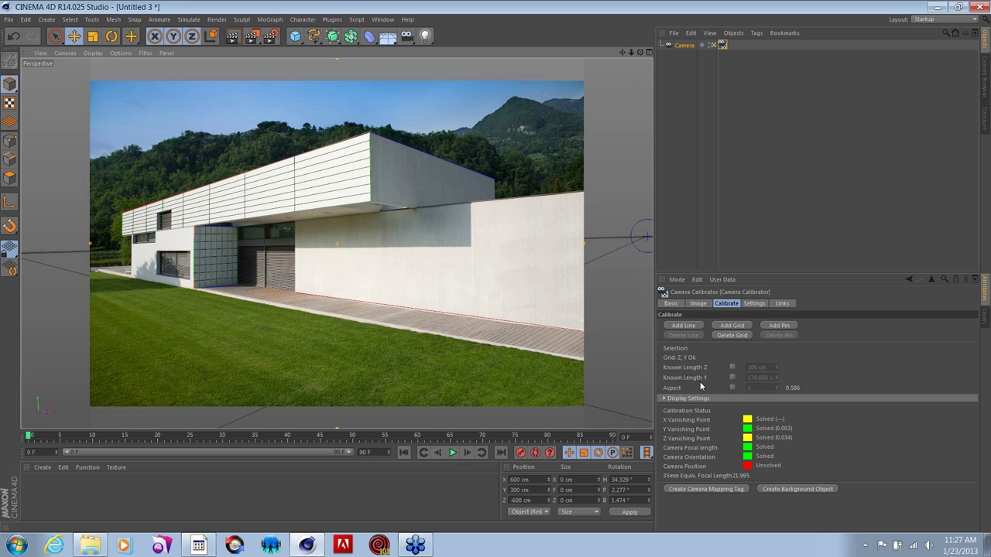
left_click(731, 378)
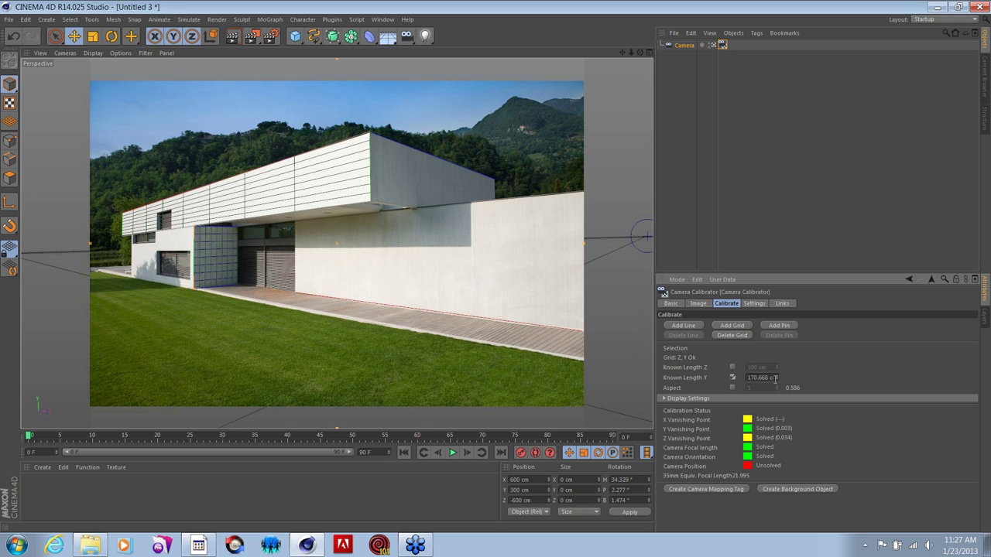
left_click(775, 378)
key("Return")
Add an X-axis calibration line along the lawn-side edge of the wooden walkway, and add a calibration pin at coordinates 0, 0, 0.
left_click(689, 328)
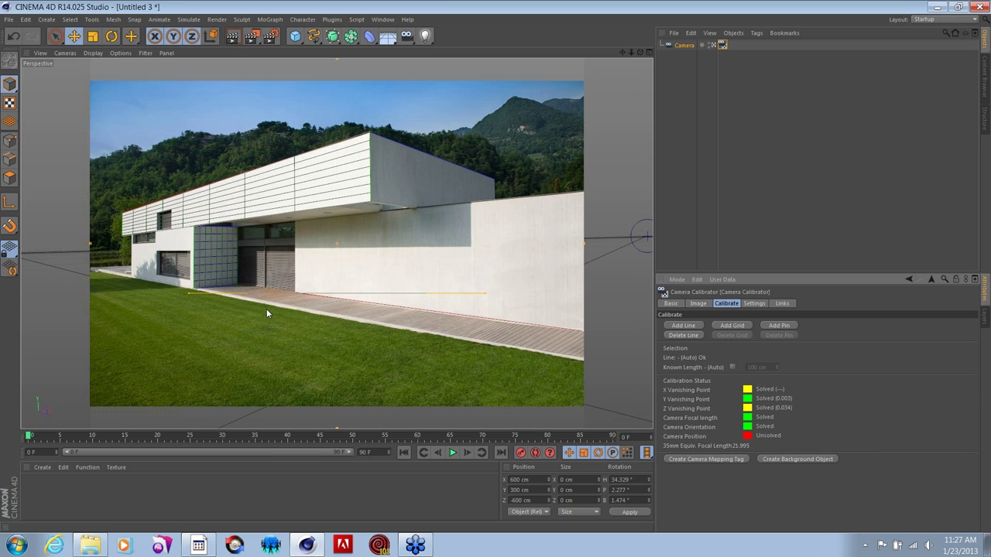
left_click_drag(188, 290, 193, 284)
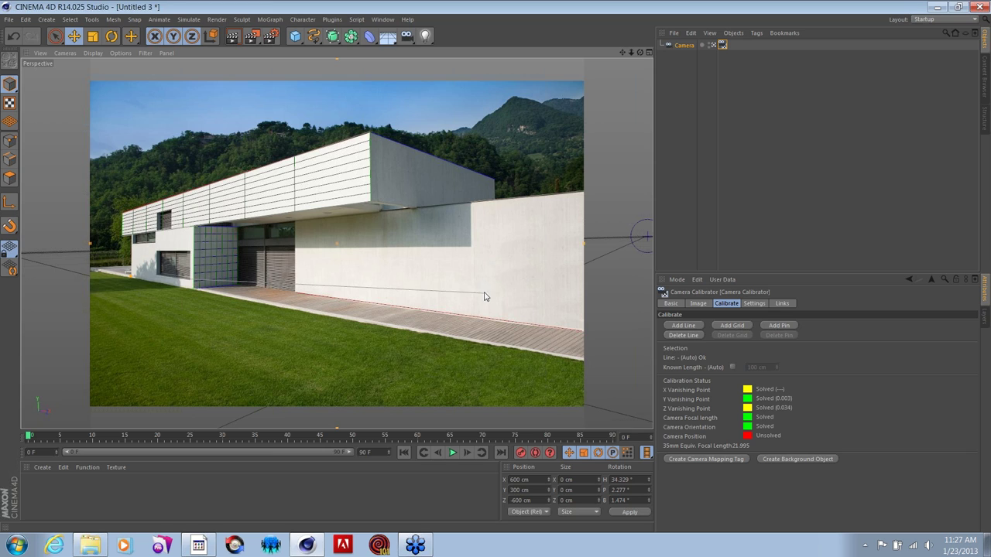
left_click_drag(486, 295, 297, 294)
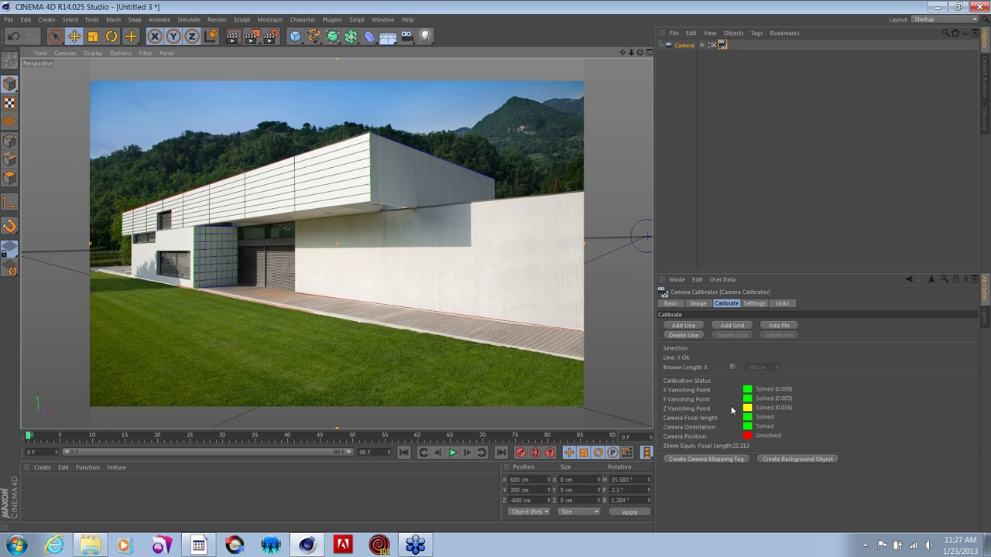
left_click(779, 325)
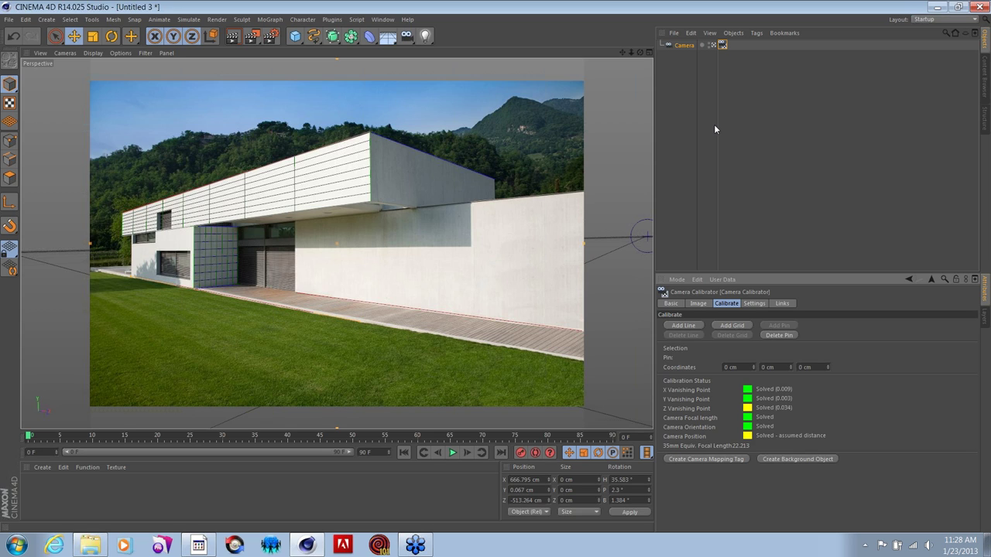
Create a background object and a camera mapping tag from the calibrated camera.
left_click(791, 460)
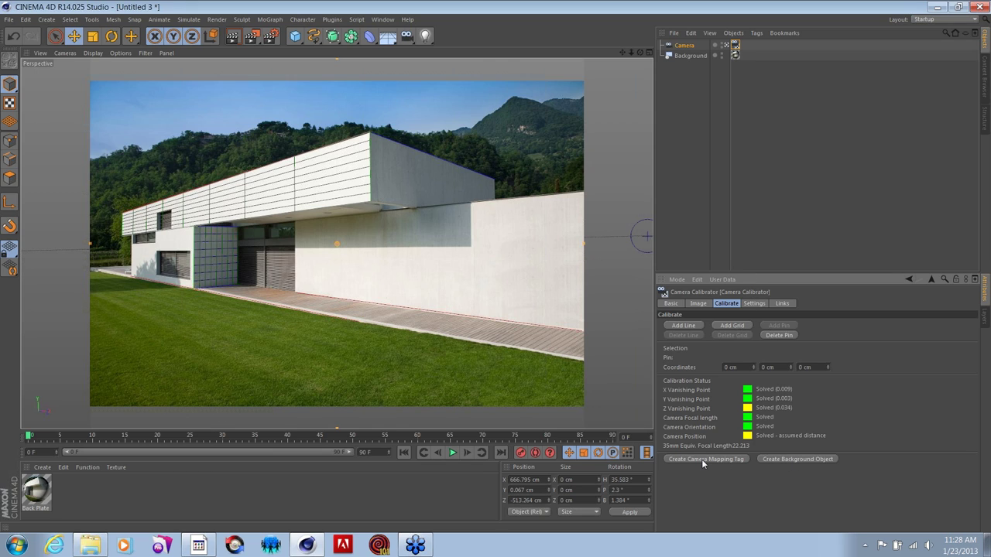
left_click(701, 459)
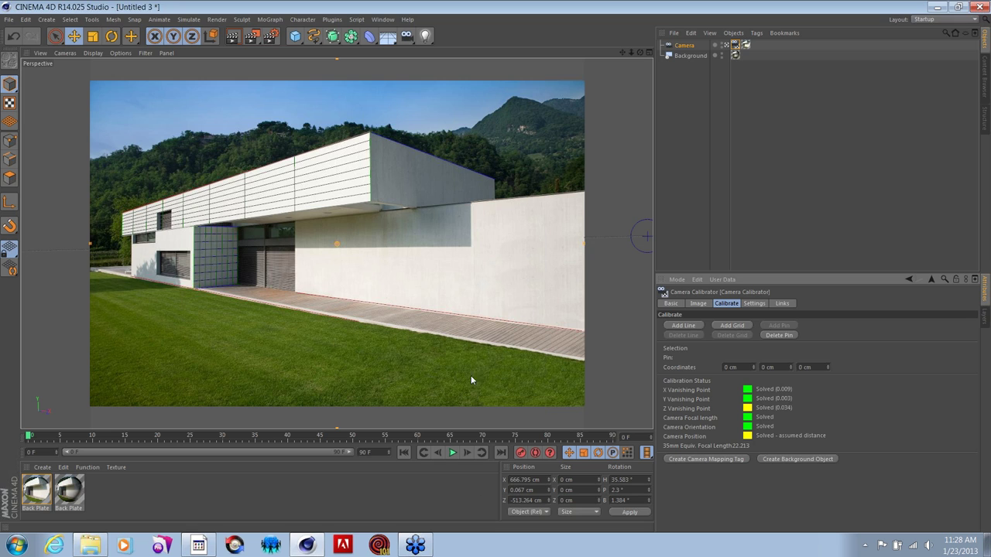
Add a cube and move it onto the lawn in front of the wooden walkway.
left_click(295, 37)
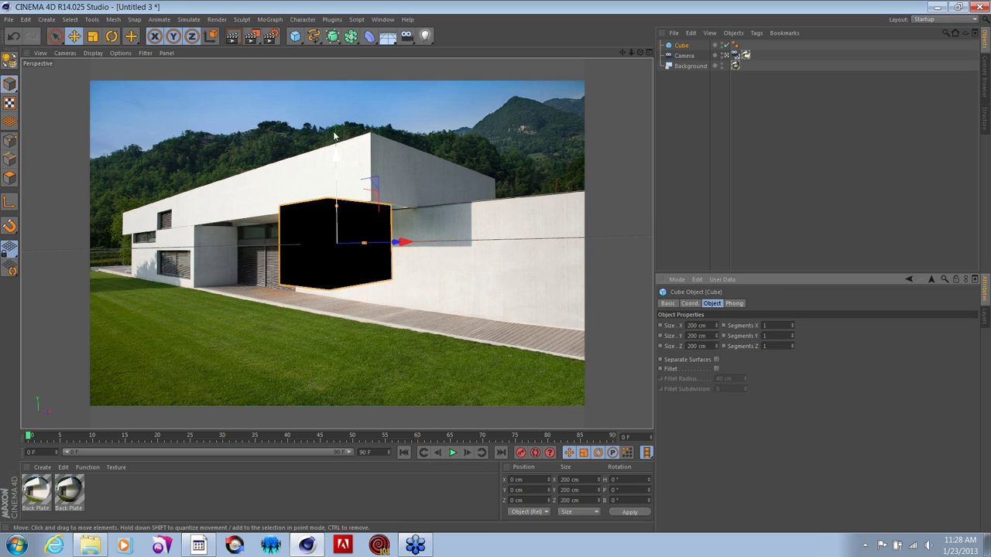
left_click_drag(334, 136, 347, 236)
left_click_drag(391, 313, 333, 218)
left_click_drag(395, 288, 334, 298)
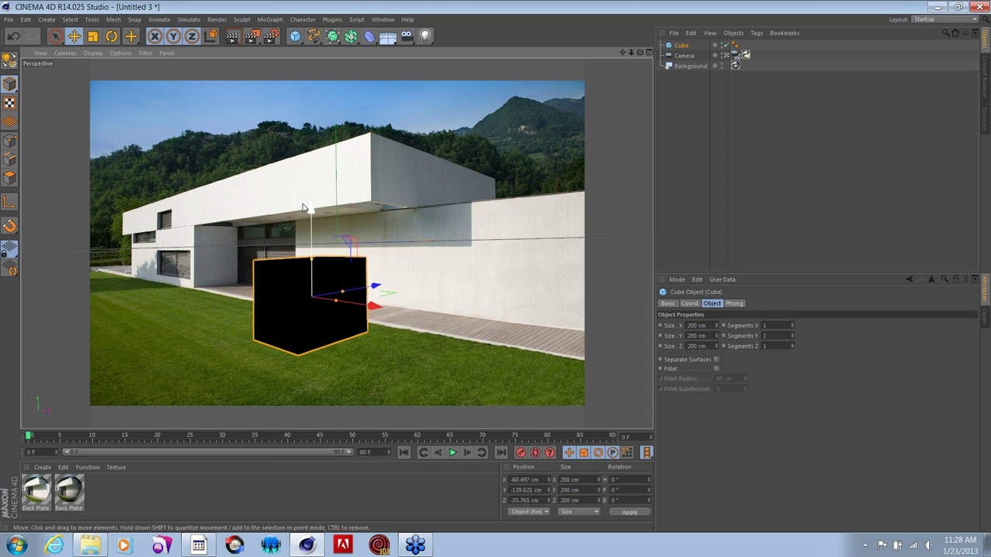
Move the cube up to the roof block's front corner and stretch its height to about 242 cm.
left_click_drag(308, 215, 333, 91)
left_click_drag(373, 180, 371, 150)
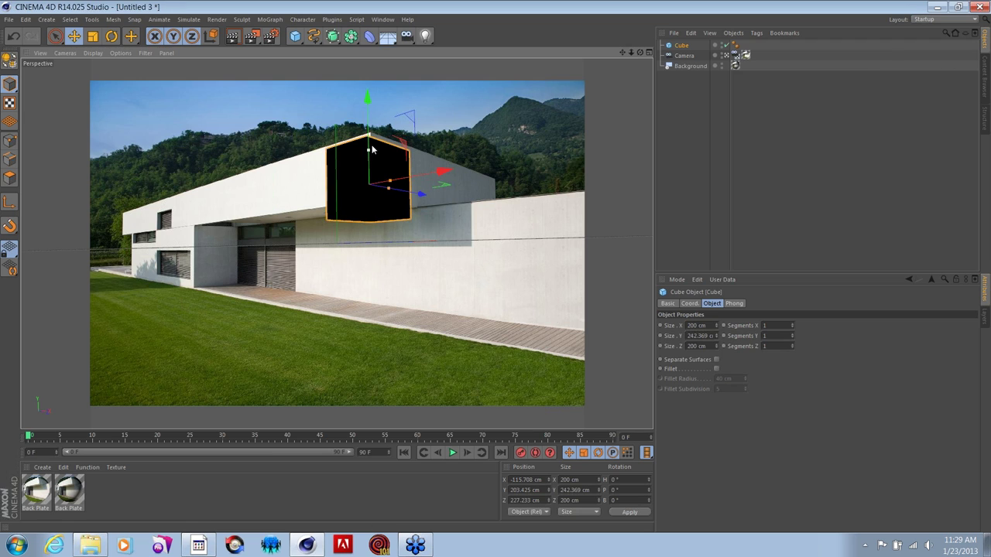
left_click_drag(370, 103, 369, 100)
Stretch the cube to about 3127 cm in X along the roof block's long front face and adjust its vertical position to match.
left_click_drag(408, 174, 371, 167)
left_click_drag(445, 175, 392, 159)
left_click_drag(209, 127, 210, 130)
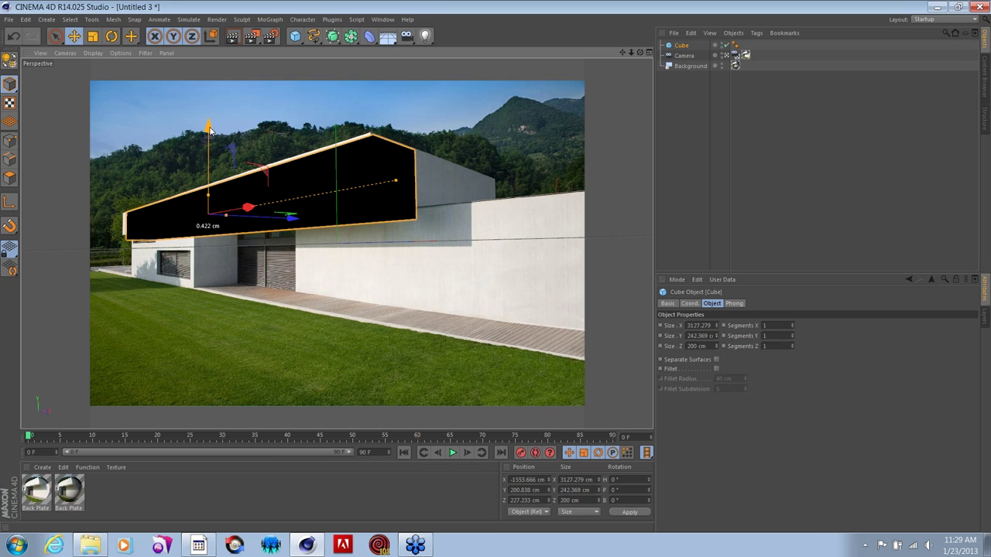
left_click_drag(209, 130, 209, 130)
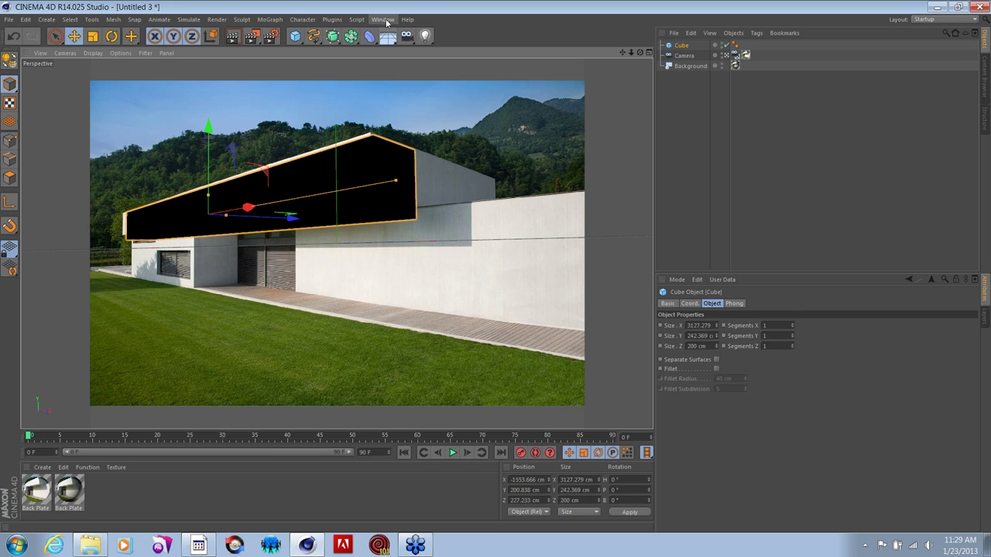
Switch to the open document "Motion cam-snaping-weathering start.c4d".
left_click(383, 19)
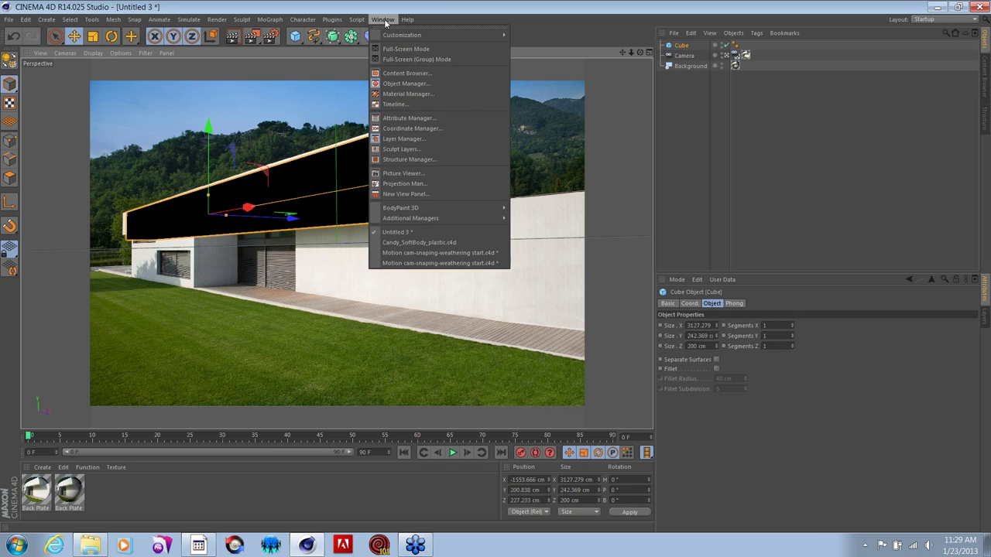
left_click(412, 254)
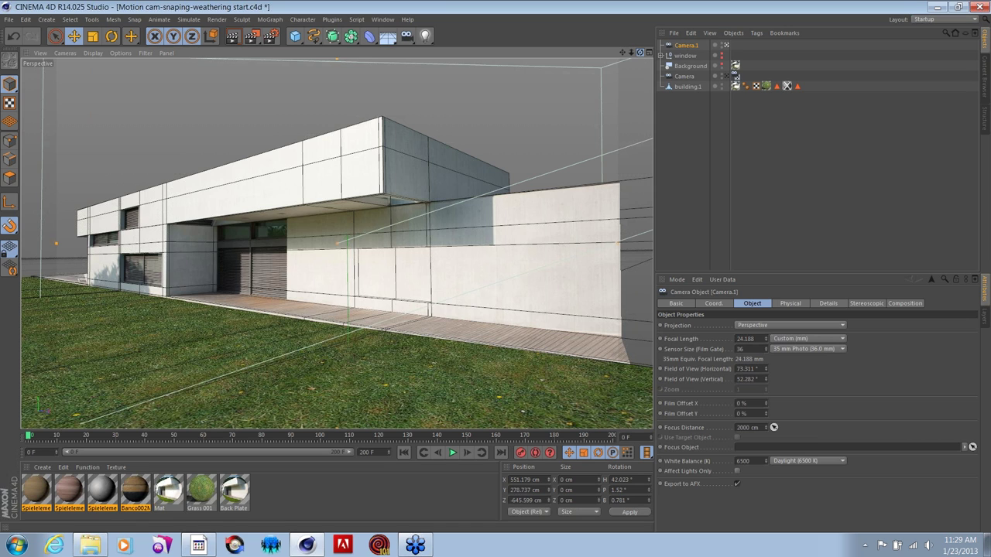
Frame the textured building from a closer, angled viewpoint and add a new camera at that view.
mouse_move(336, 243)
left_mouse_down("alt")
mouse_move(232, 186)
mouse_move(336, 243)
left_mouse_up("alt")
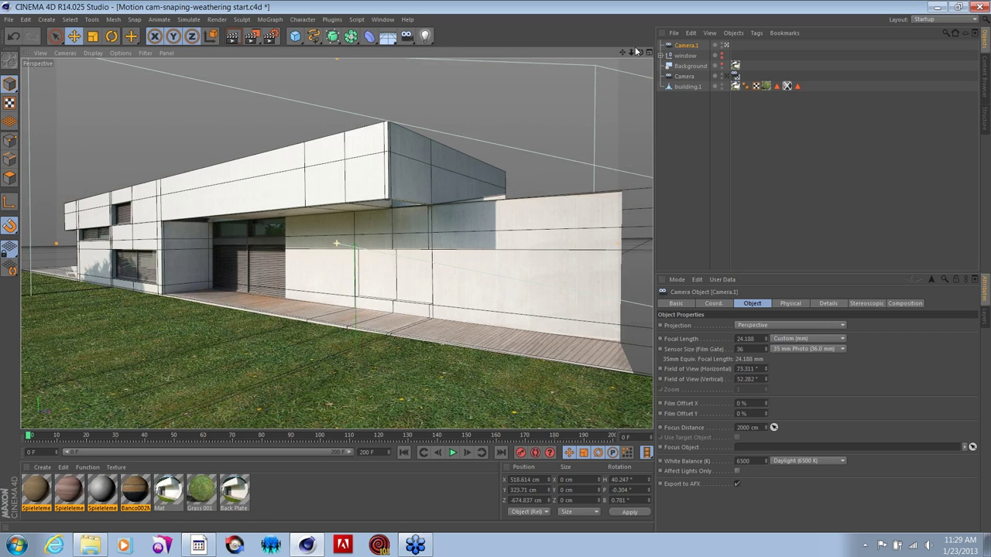
mouse_move(621, 52)
left_mouse_down()
mouse_move(639, 52)
mouse_move(621, 55)
left_mouse_up()
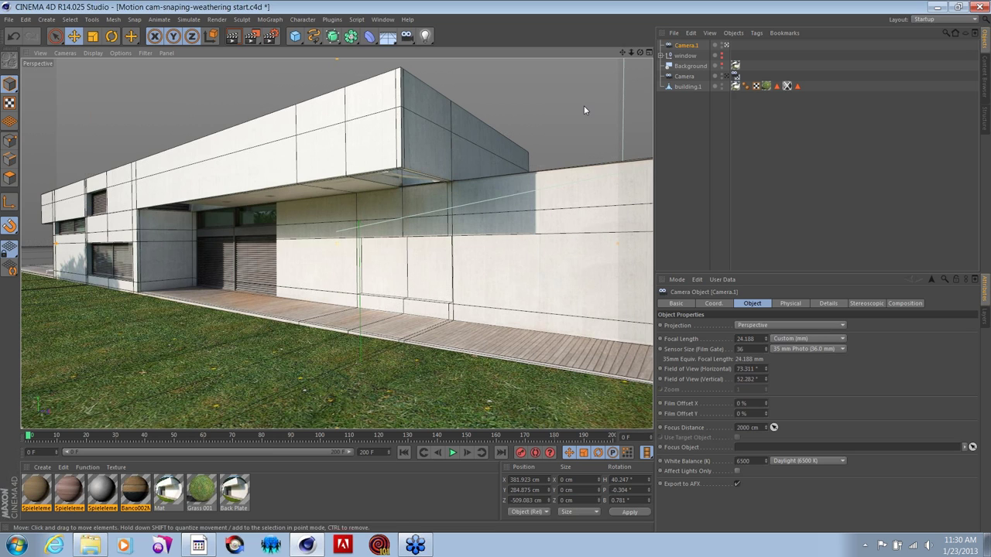
mouse_move(640, 52)
left_mouse_down()
mouse_move(592, 55)
mouse_move(643, 54)
left_mouse_up()
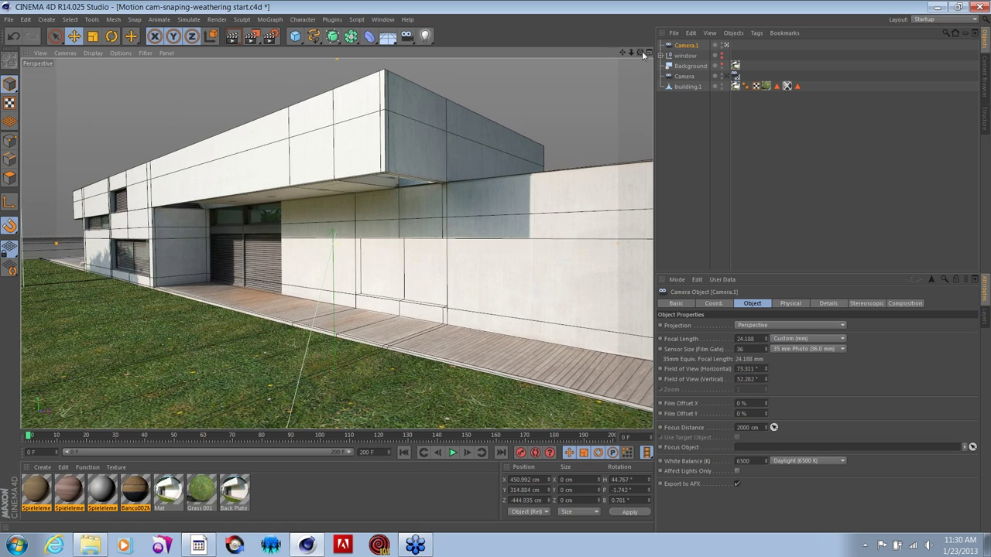
left_click(407, 35)
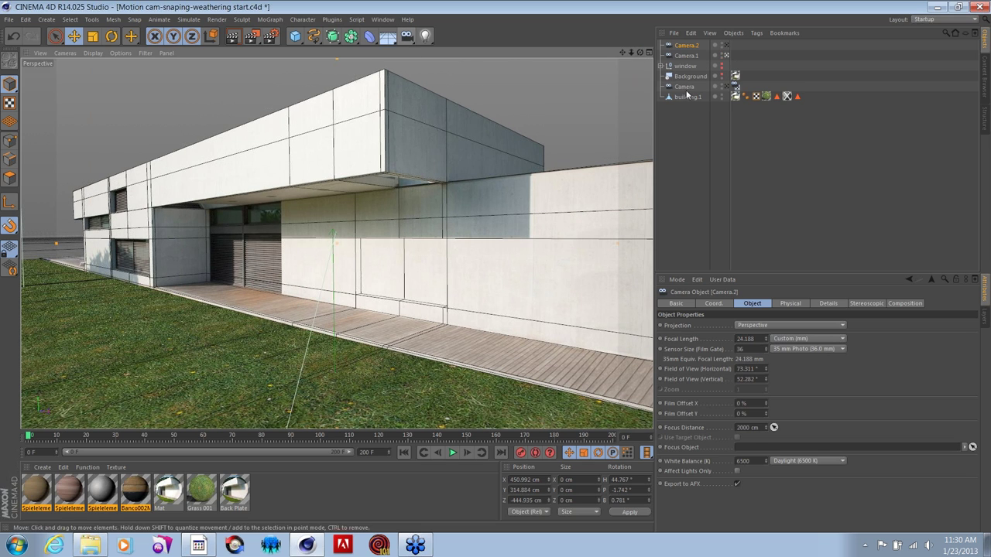
Look through Camera.2 and reposition it at the window end of the house, looking back across the lawn.
left_click(725, 45)
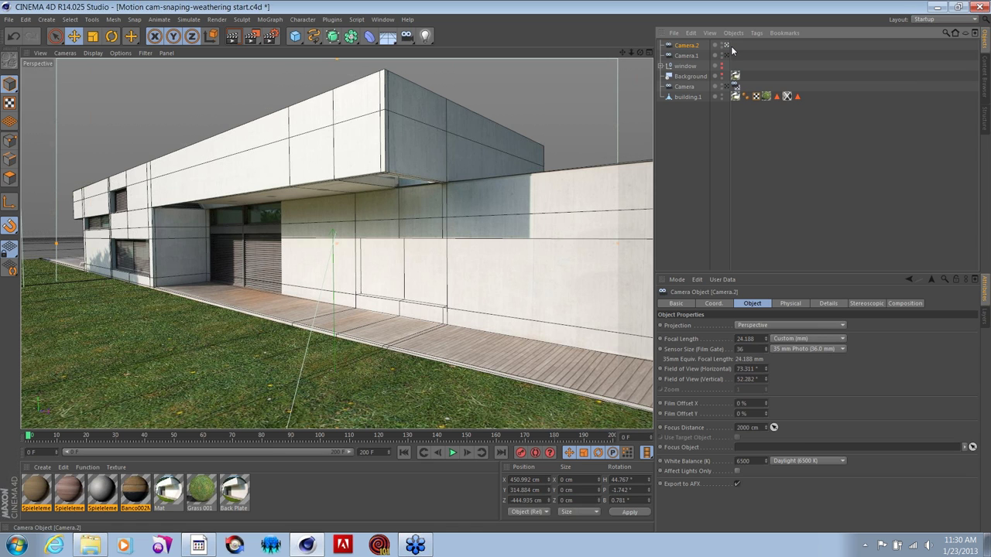
left_click_drag(639, 55, 619, 54)
right_click(620, 54)
left_click(565, 45)
left_click_drag(631, 51, 591, 60)
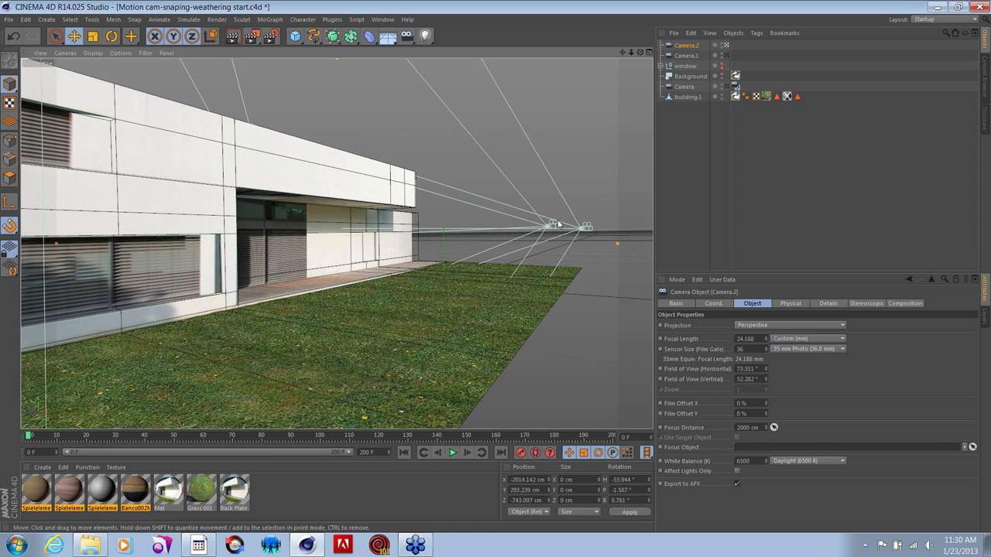
Add a third camera from this view and move it in close to the shuttered entrance under the overhang.
left_click(406, 36)
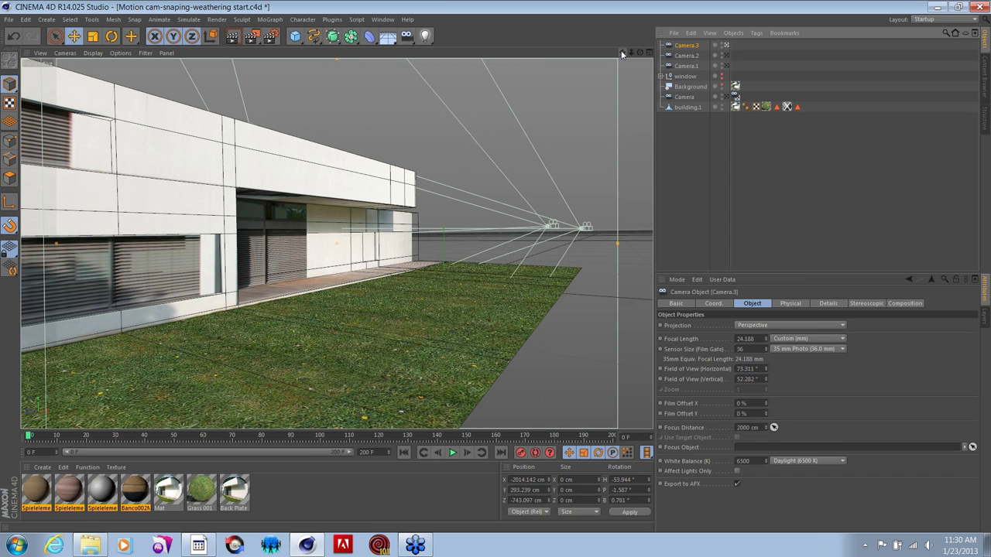
left_click_drag(622, 52, 708, 31)
mouse_move(619, 49)
left_mouse_down()
mouse_move(582, 31)
mouse_move(622, 54)
left_mouse_up()
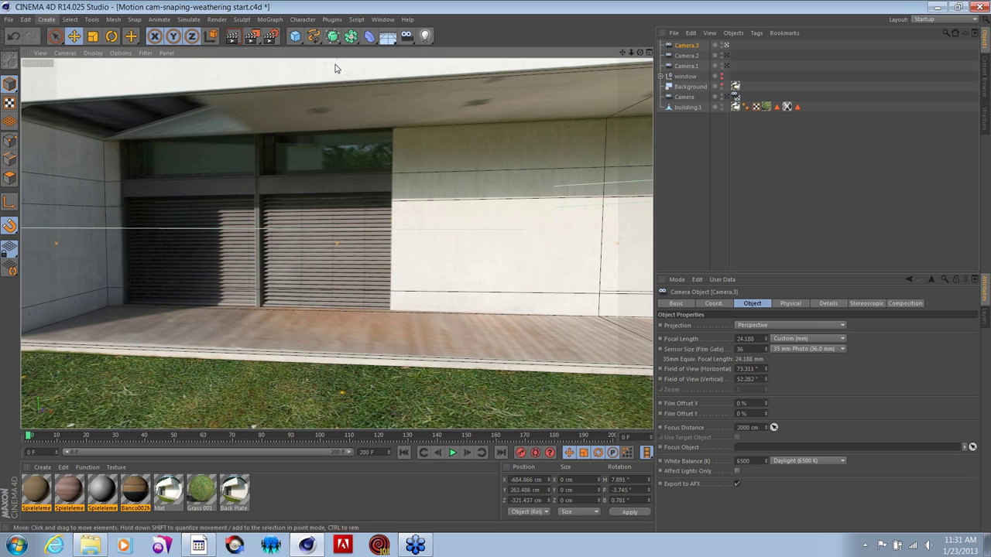
Select Camera.3, Camera.2 and Camera.1 together and create a Camera Morph from them.
left_click(690, 59, "ctrl")
left_click(689, 67, "ctrl")
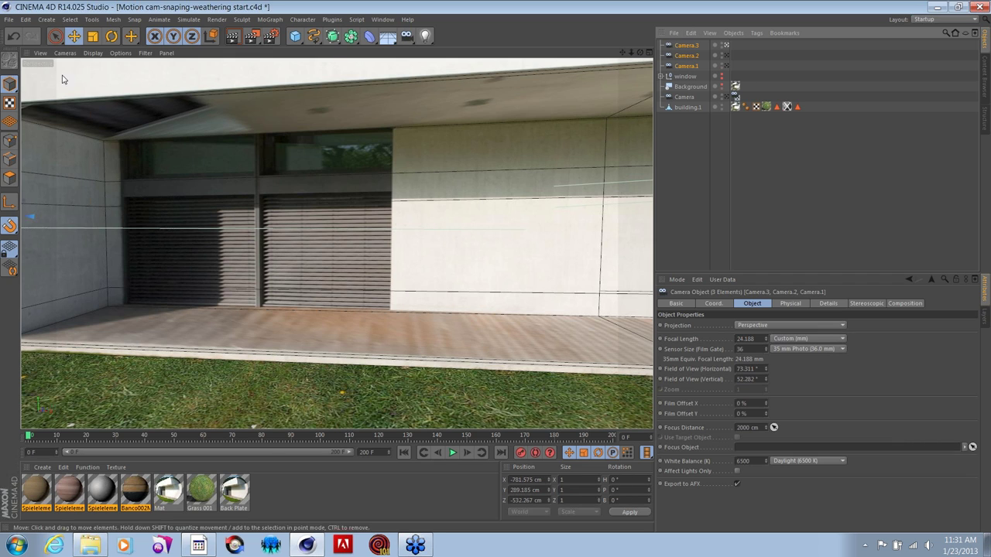
left_click(51, 21)
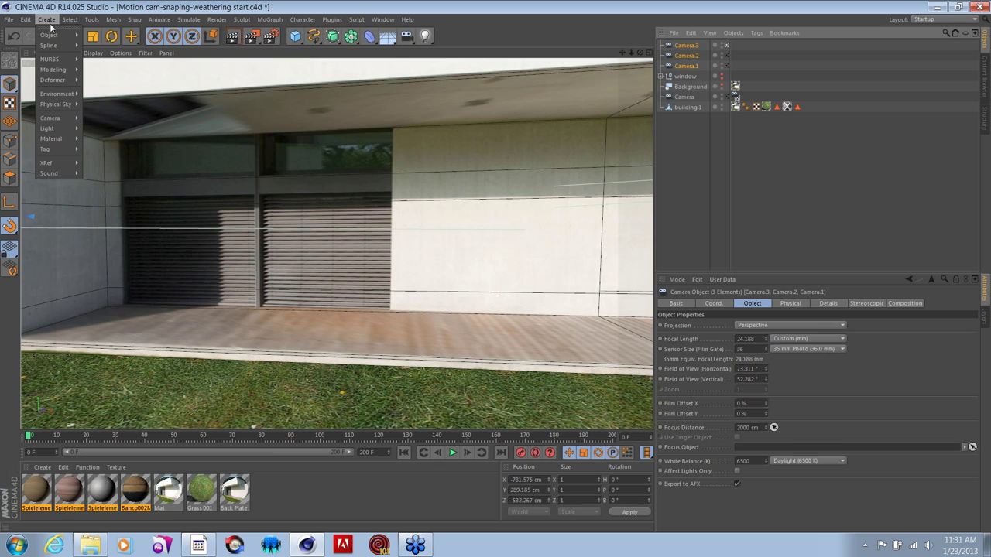
mouse_move(52, 119)
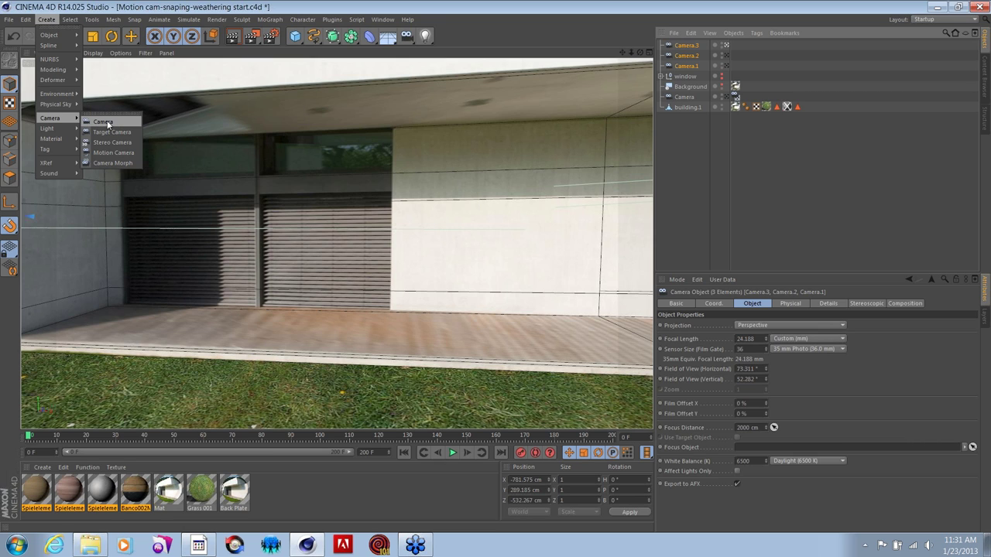
left_click(127, 166)
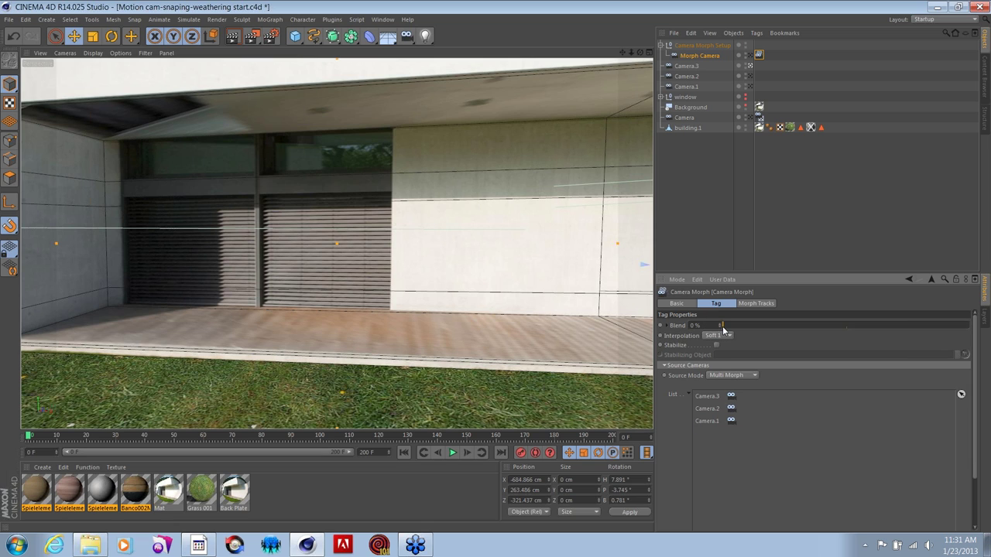
Test the camera morph by sweeping its Blend value up through the source cameras and back to 0 %.
mouse_move(724, 328)
left_mouse_down()
mouse_move(921, 346)
mouse_move(721, 336)
left_mouse_up()
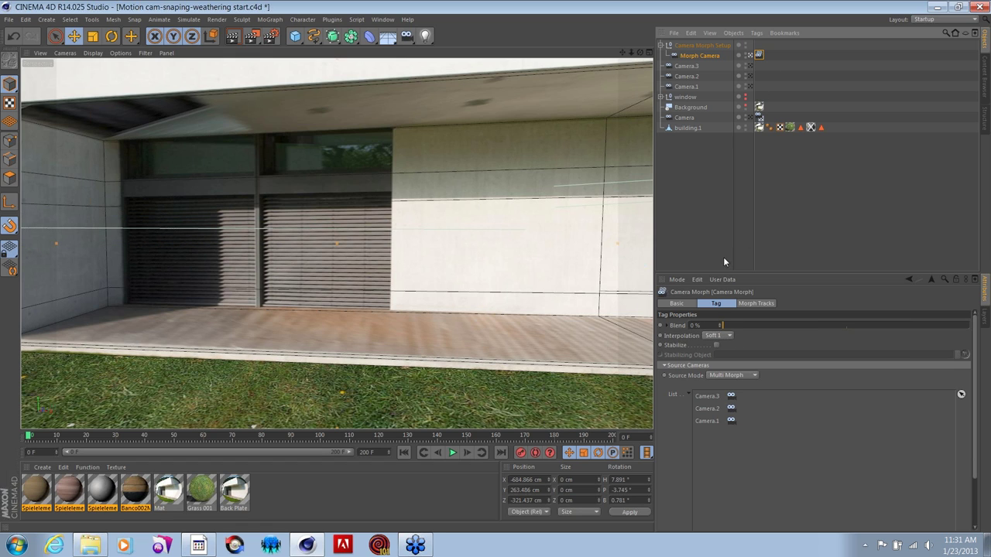
left_click_drag(720, 325, 758, 323)
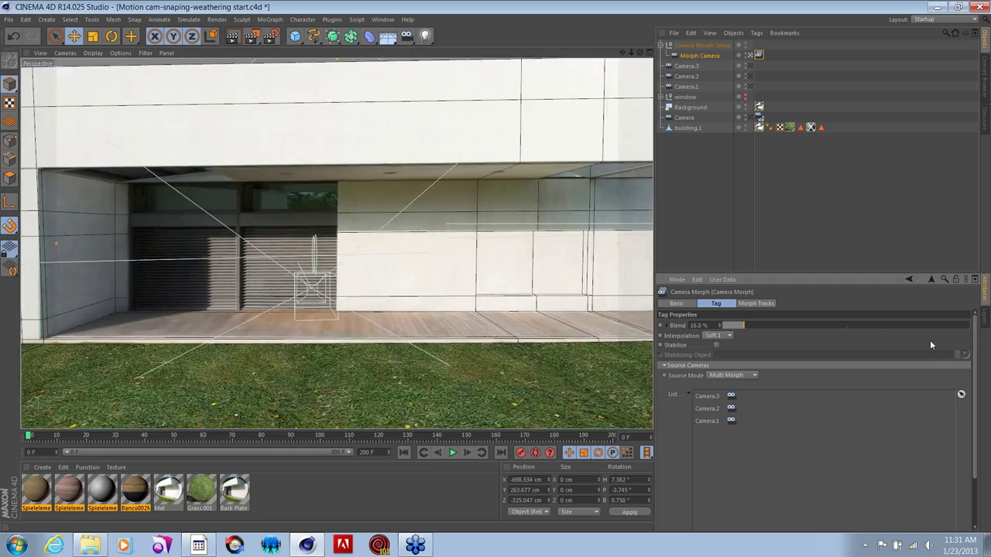
left_click(919, 326)
left_click_drag(759, 324, 716, 325)
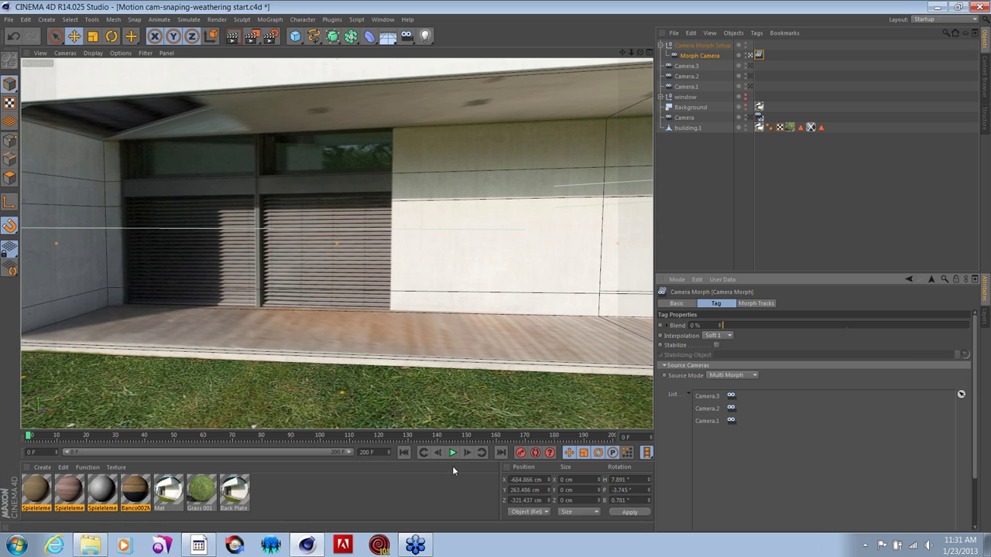
Keyframe the camera morph's Blend at 0 % on frame 0 and at 100 % on frame 200.
left_click(661, 326, "ctrl")
left_click(749, 304)
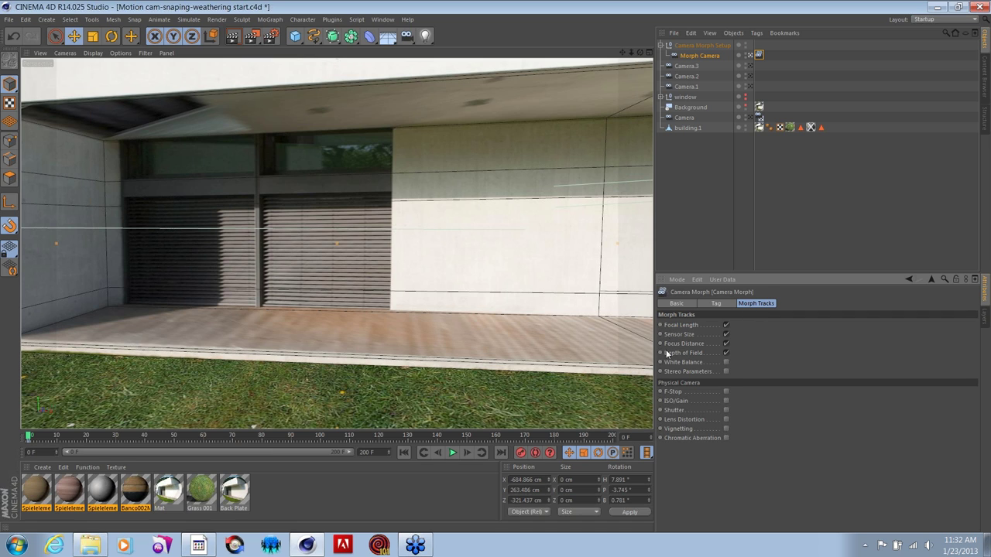
left_click(724, 305)
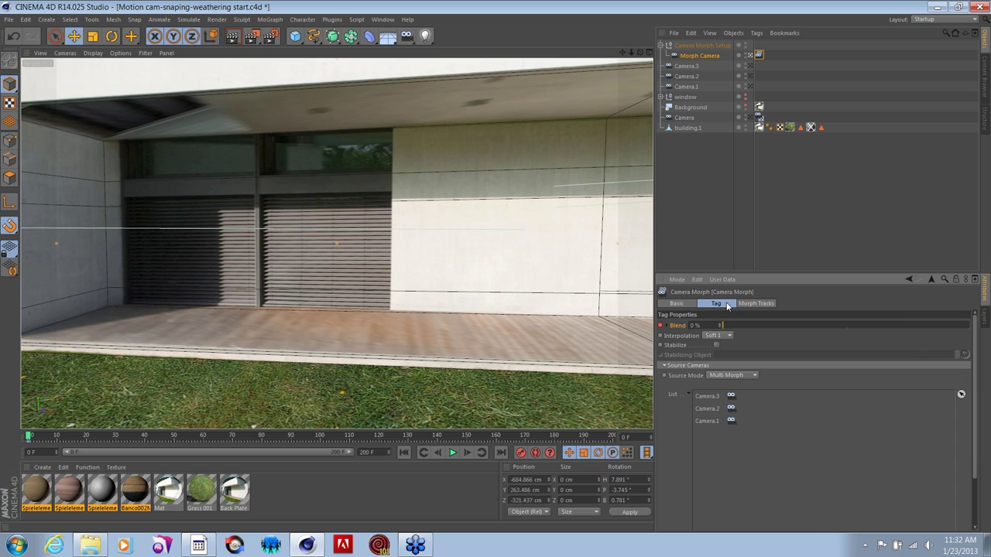
left_click(502, 454)
left_click_drag(735, 326, 941, 329)
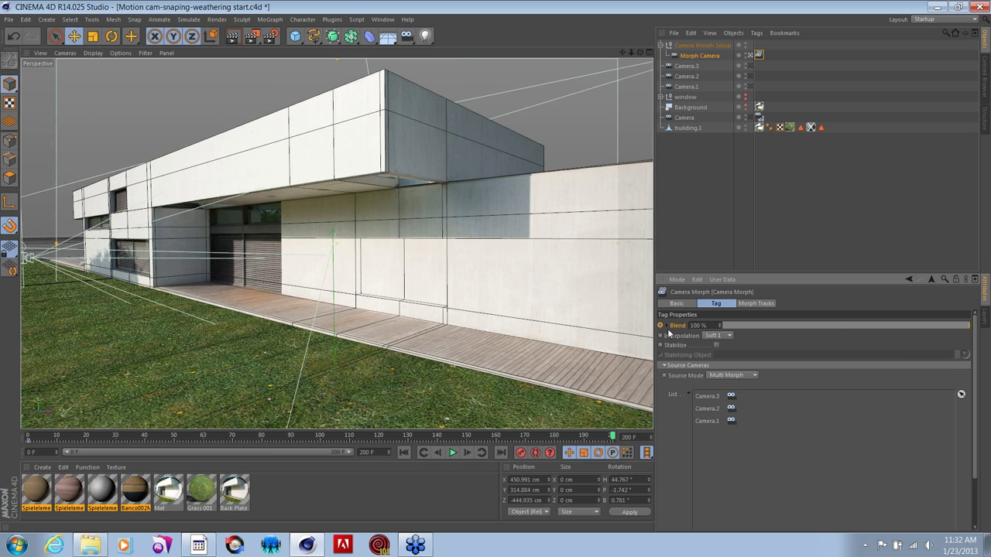
left_click(660, 325)
Play the animation and reorder the morph's source cameras to Camera.1, Camera.3, Camera.2.
left_click(453, 453)
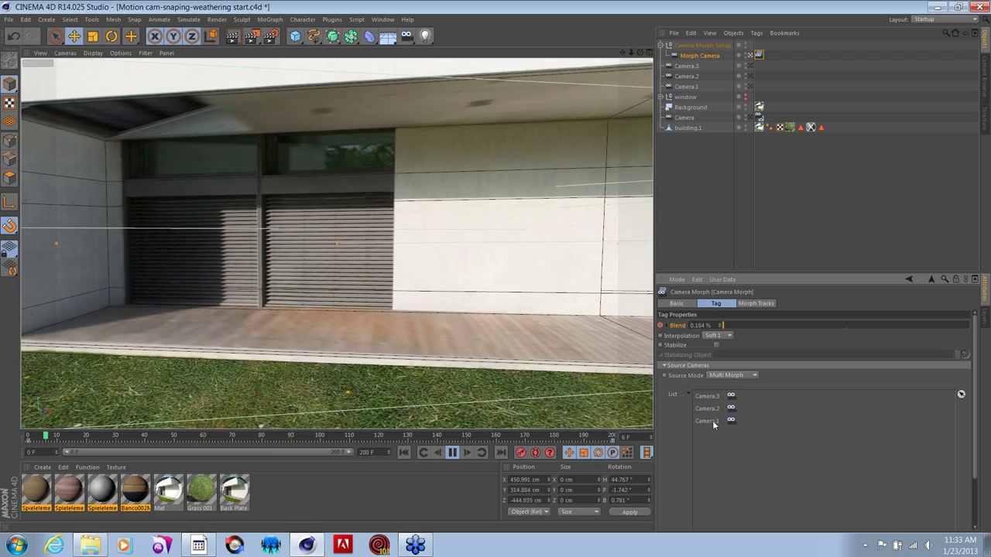
mouse_move(712, 420)
left_mouse_down()
mouse_move(716, 397)
mouse_move(711, 409)
left_mouse_up()
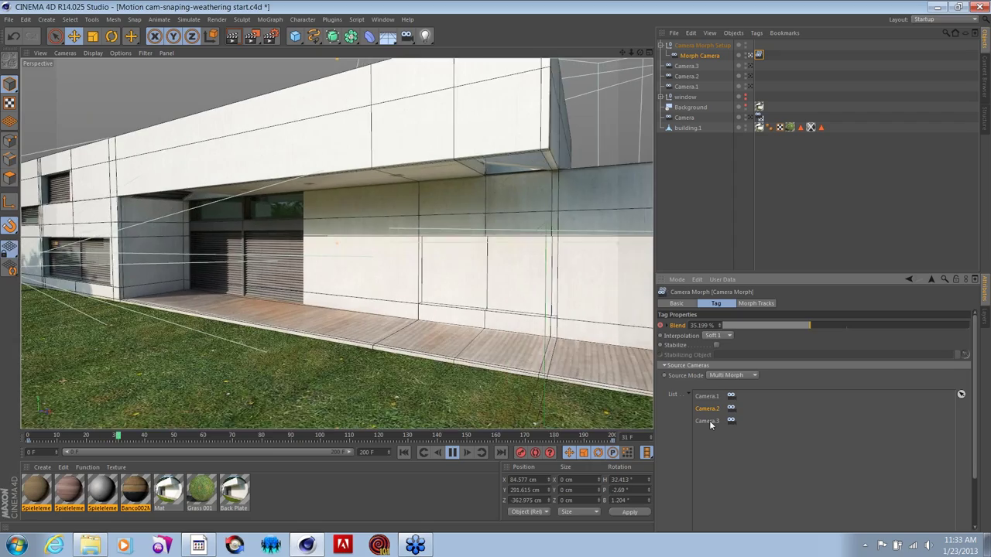
left_click_drag(709, 420, 714, 404)
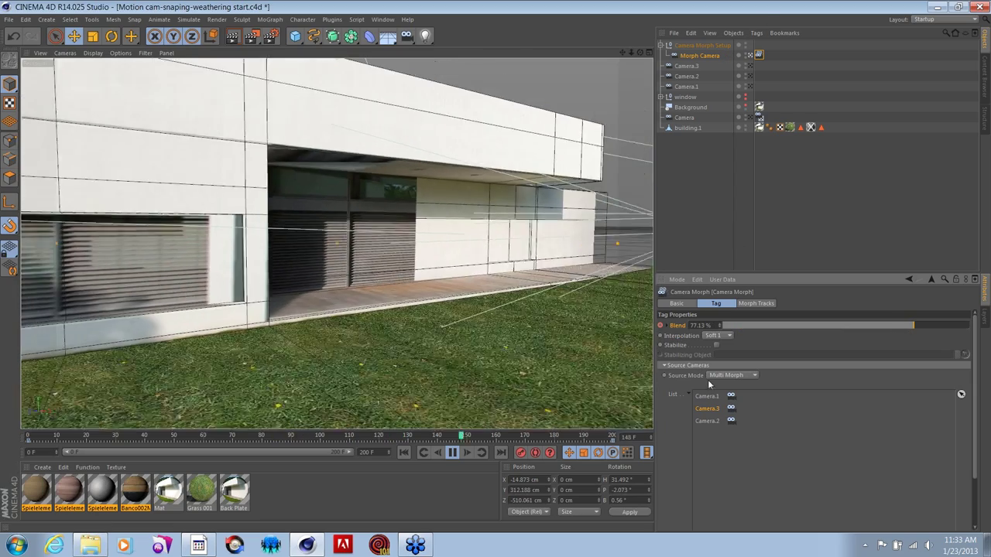
Show the Blend F-curve and stretch the final keyframe's left tangent to about -135.5 F and 12.5 %, then close the Timeline.
right_click(676, 329)
mouse_move(707, 336)
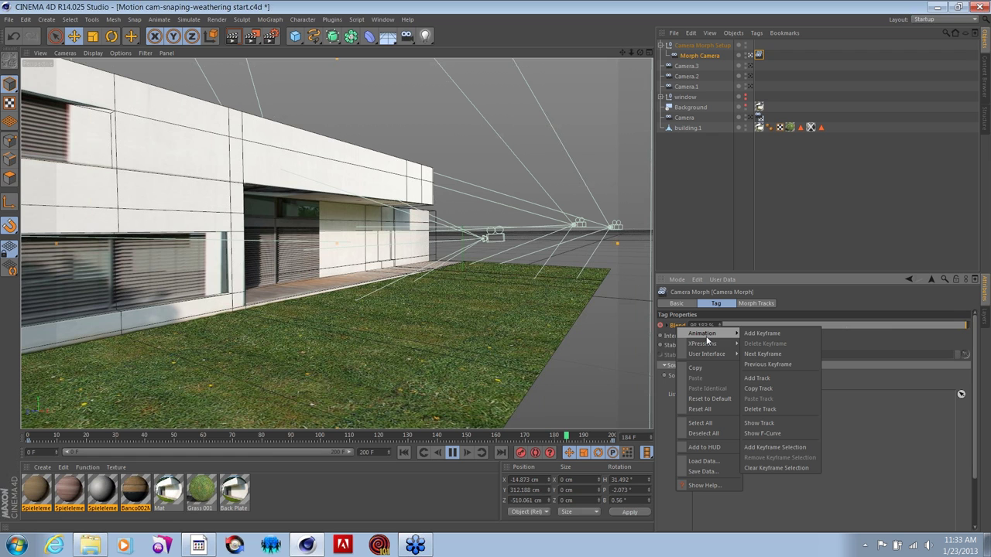
left_click(778, 434)
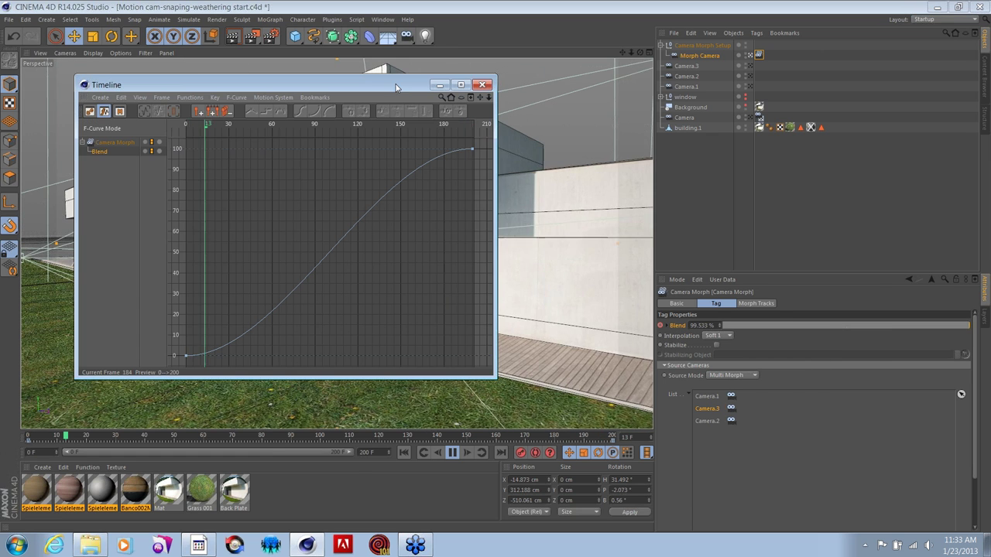
left_click_drag(396, 87, 849, 218)
left_click(926, 281)
left_click_drag(855, 281, 733, 272)
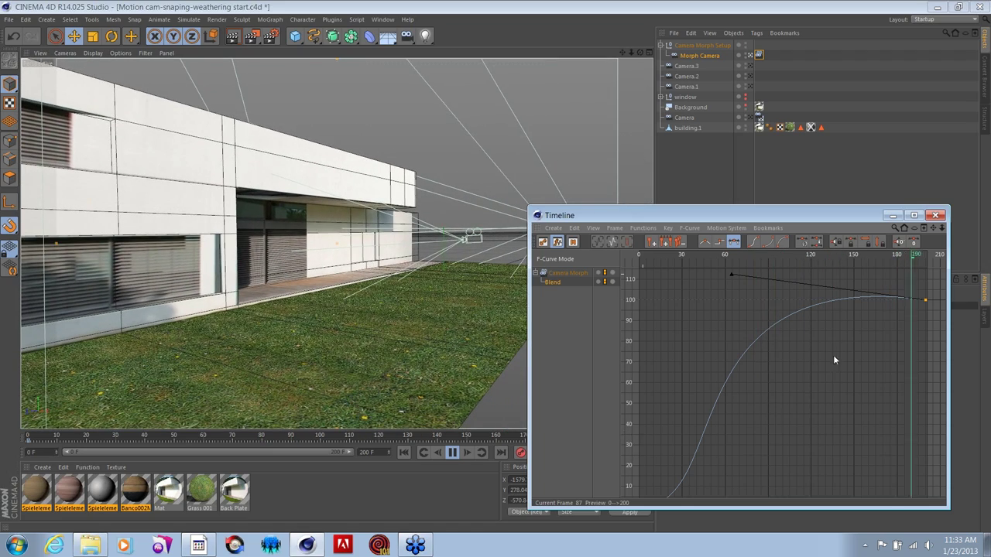
left_click(936, 215)
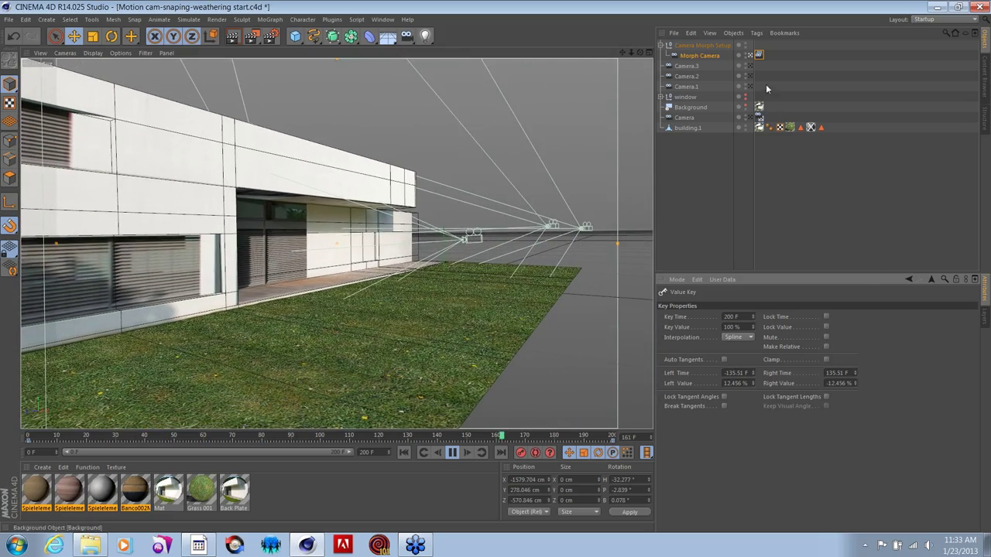
Review the Camera Morph tag's morph track options and stop the playback.
left_click(758, 55)
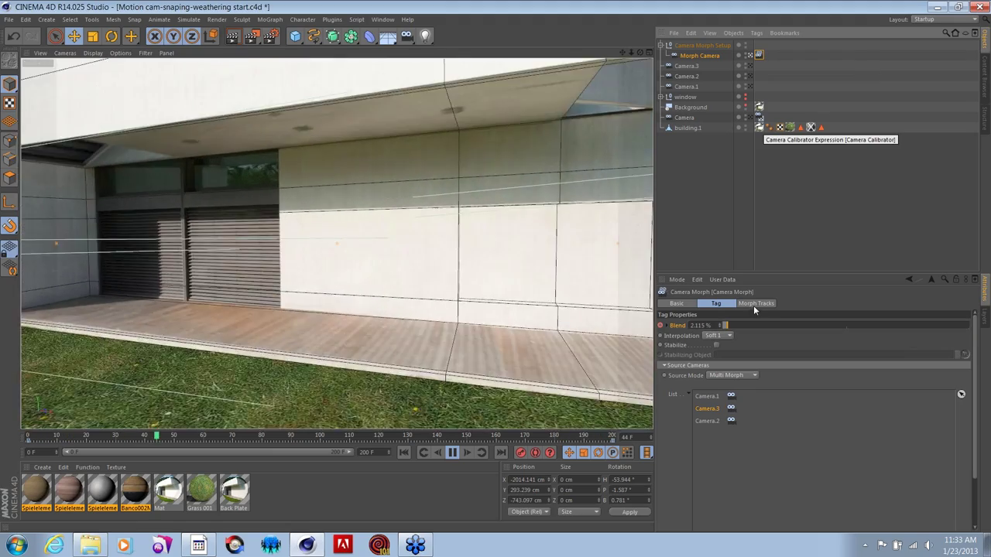
left_click(756, 304)
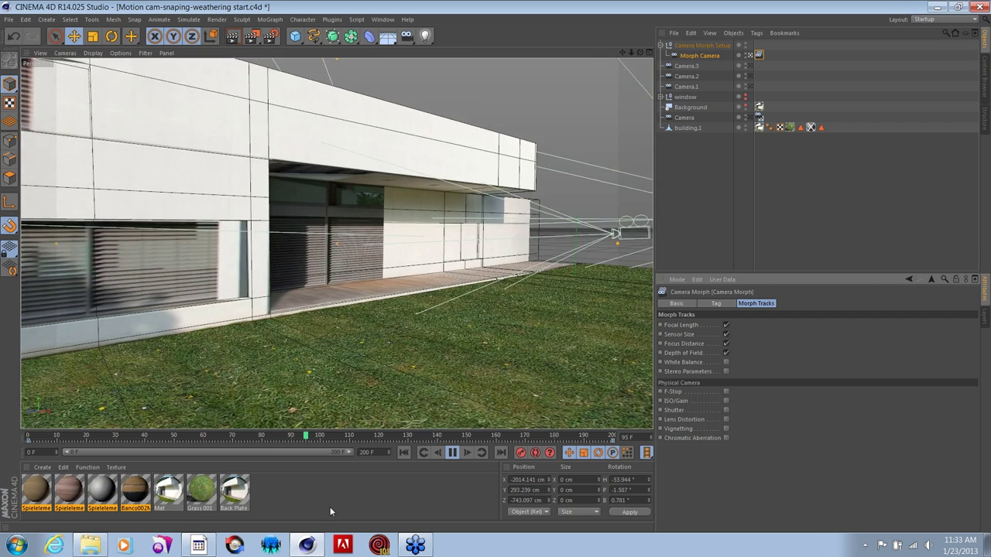
left_click(452, 453)
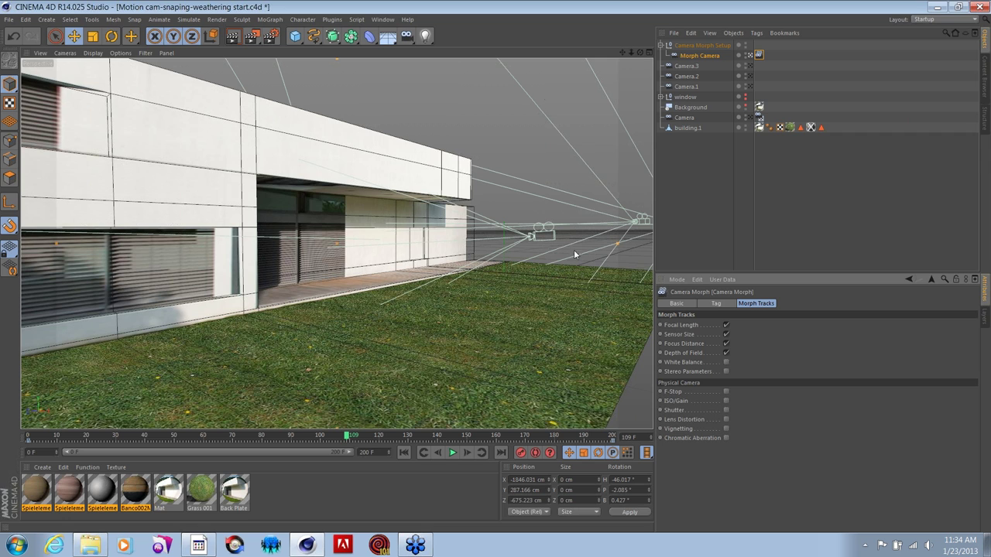
Switch to the open house scene with only one added camera and raise that camera to about 290 cm.
left_click(383, 19)
left_click(416, 262)
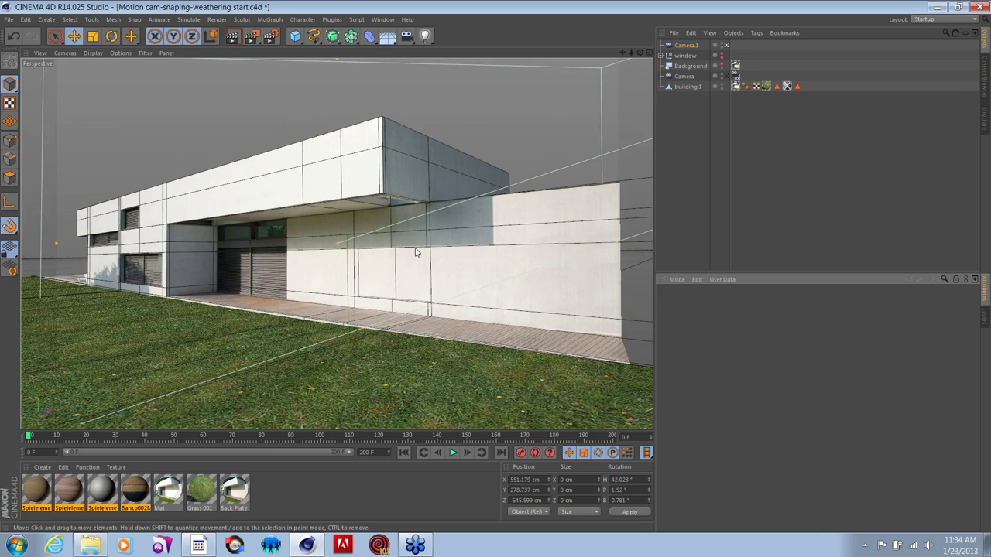
left_click_drag(622, 52, 624, 67)
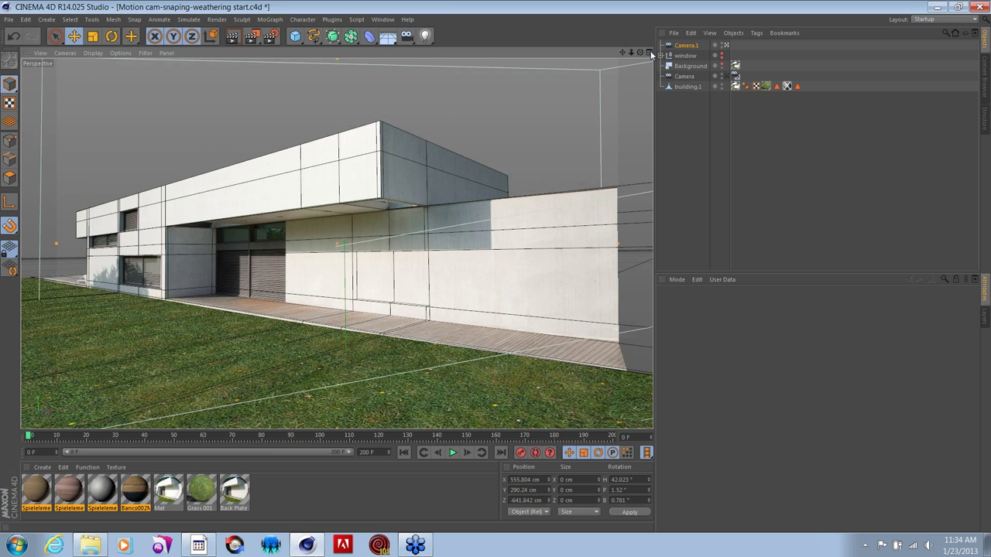
Show all four views and draw a looping freehand spline about 4022 by 1149 cm along the house's front in the Top view.
left_click(650, 53)
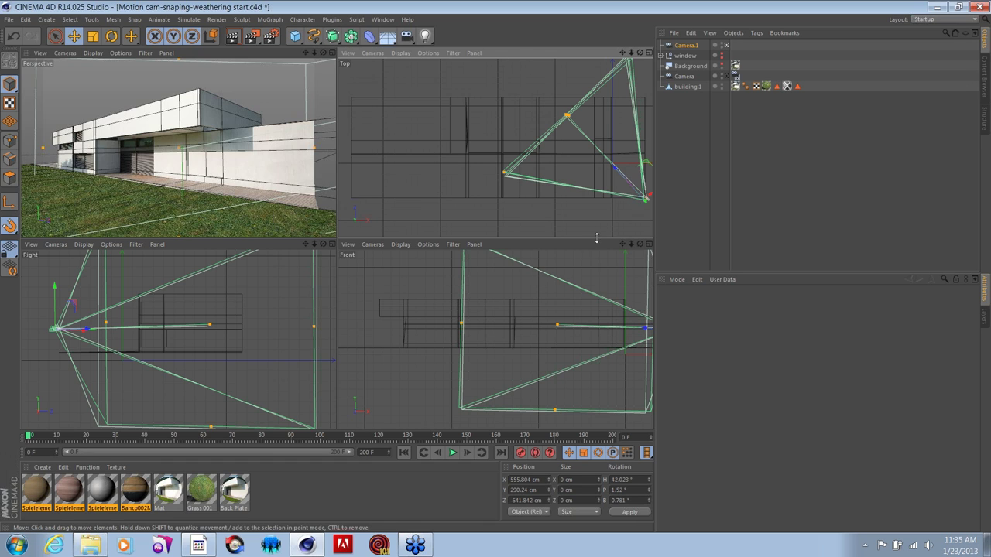
left_click(313, 36)
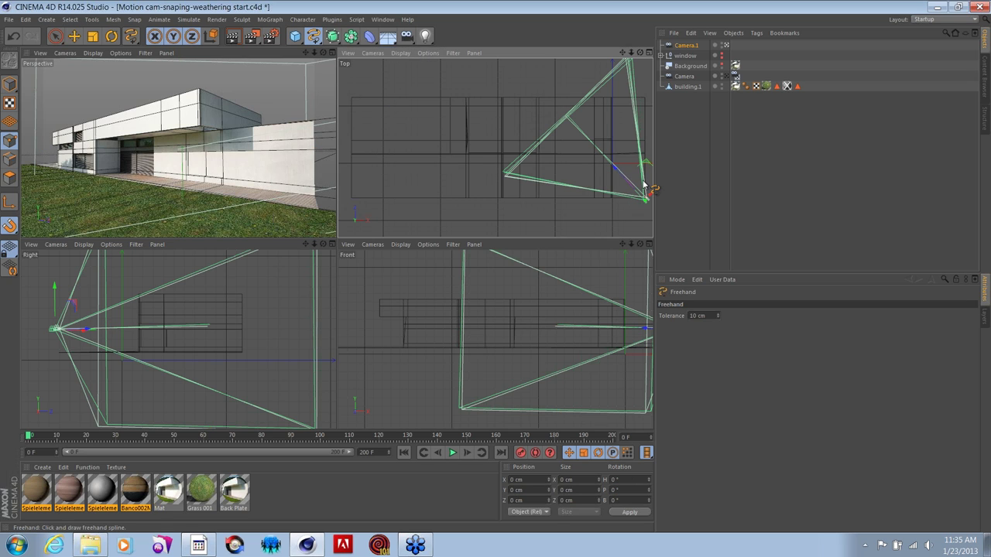
mouse_move(644, 198)
left_mouse_down()
mouse_move(617, 208)
mouse_move(533, 222)
mouse_move(432, 210)
mouse_move(411, 180)
mouse_move(428, 165)
mouse_move(522, 164)
left_mouse_up()
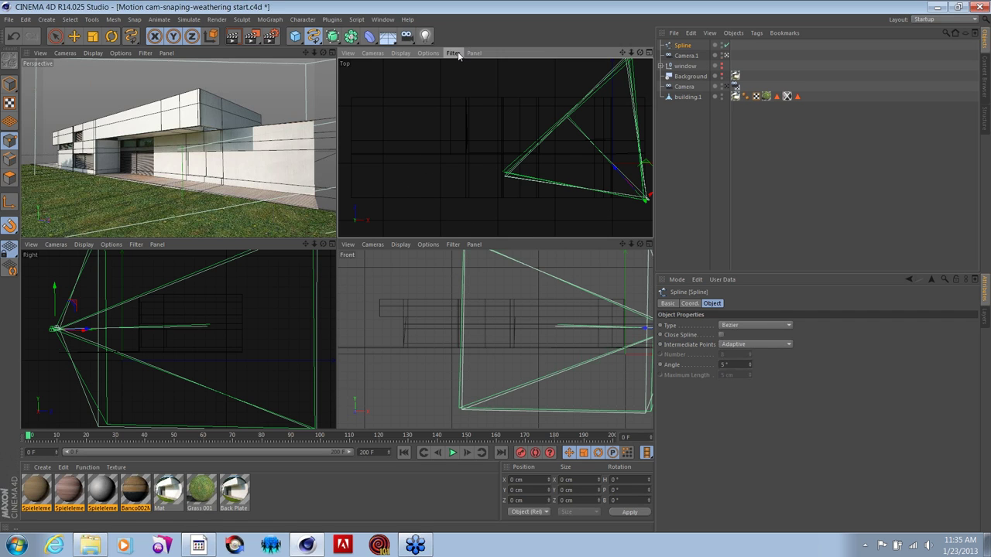
left_click(458, 56)
left_click(562, 56)
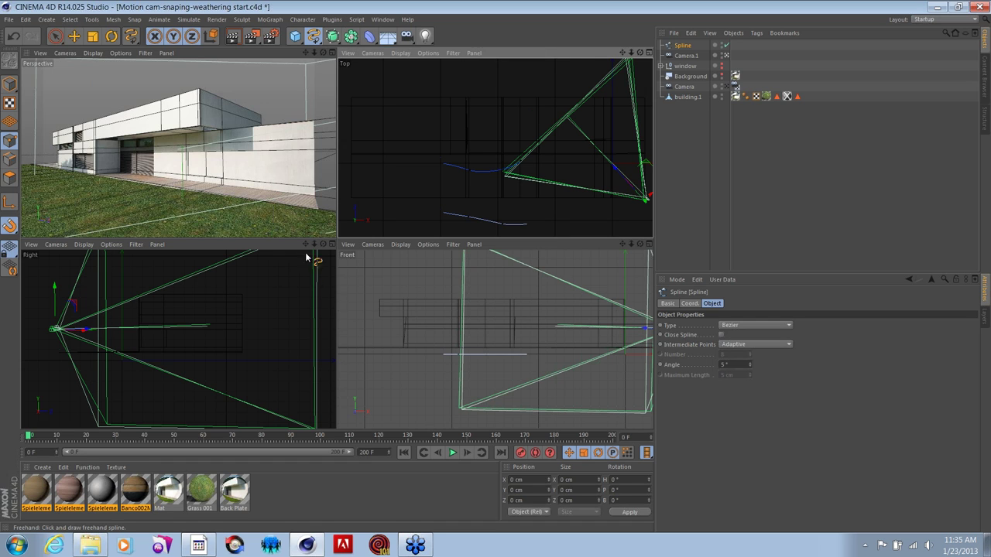
Raise the spline as an object to a height of about 188 cm in the Right view.
key("e")
left_click(10, 84)
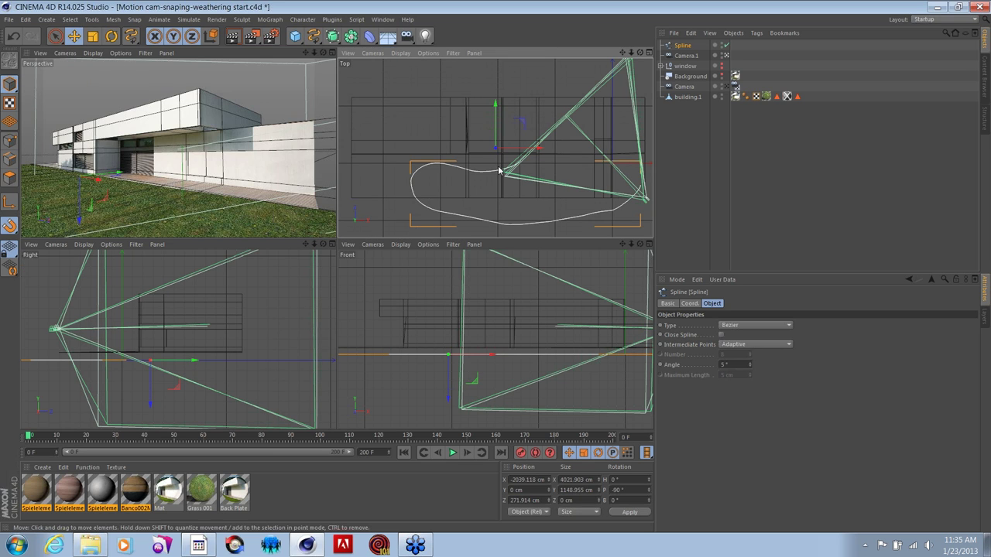
left_click_drag(151, 406, 154, 385)
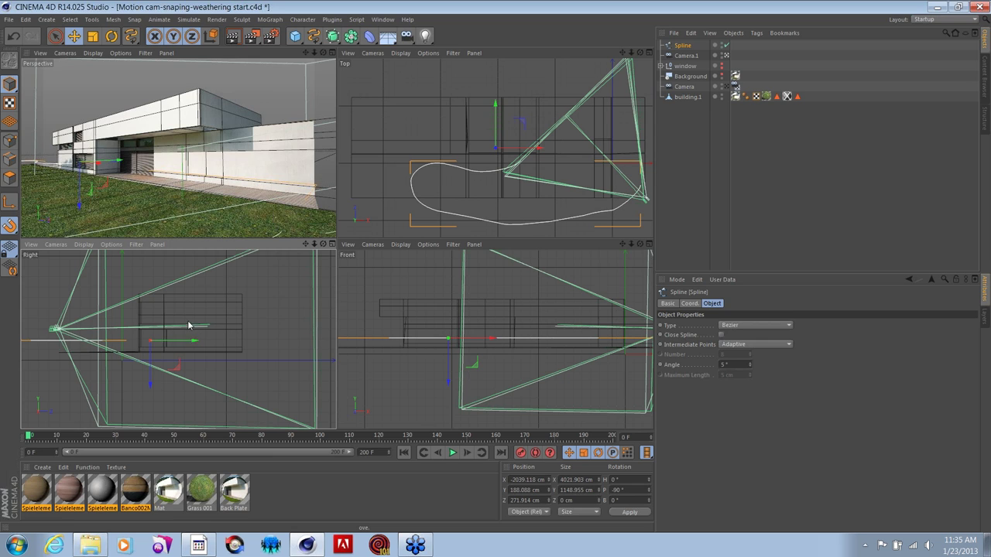
Enlarge the Perspective view, add a new camera, and create a Motion Camera from that camera and the spline.
left_click(332, 52)
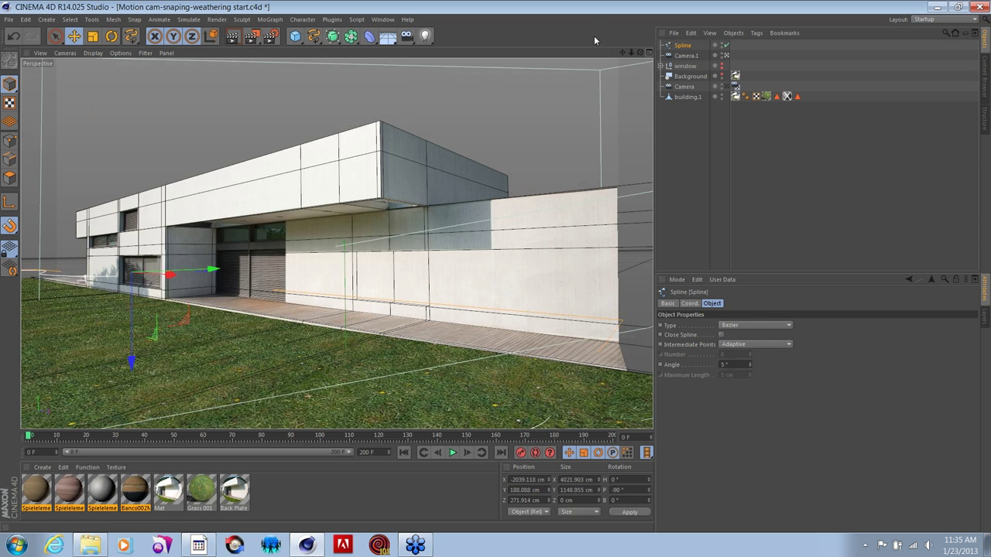
left_click(408, 37)
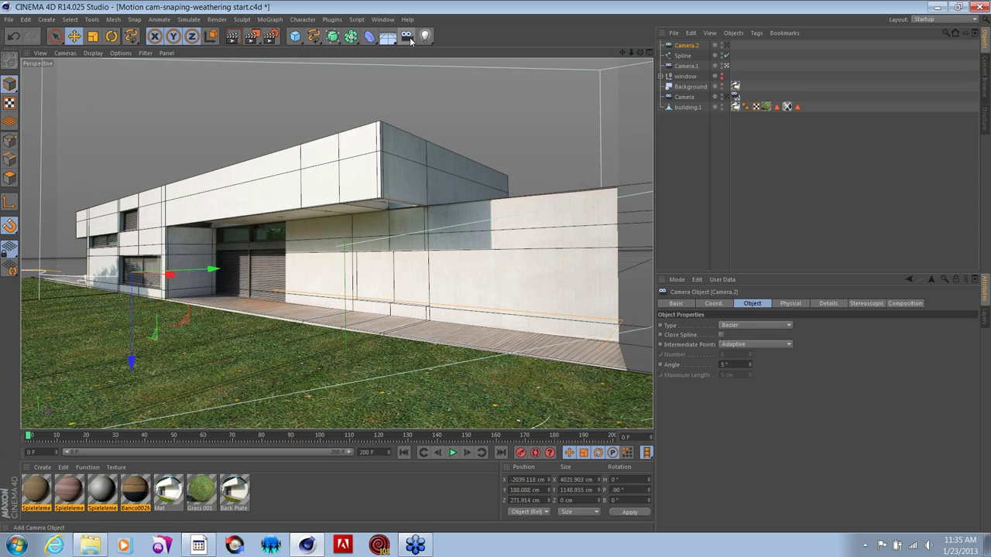
left_click(685, 57, "ctrl")
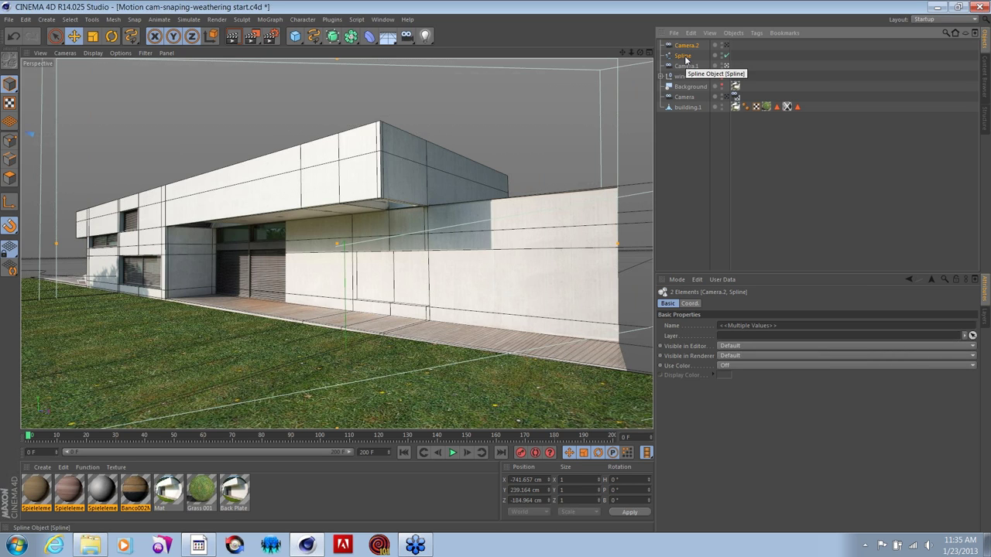
left_click(45, 19)
mouse_move(49, 104)
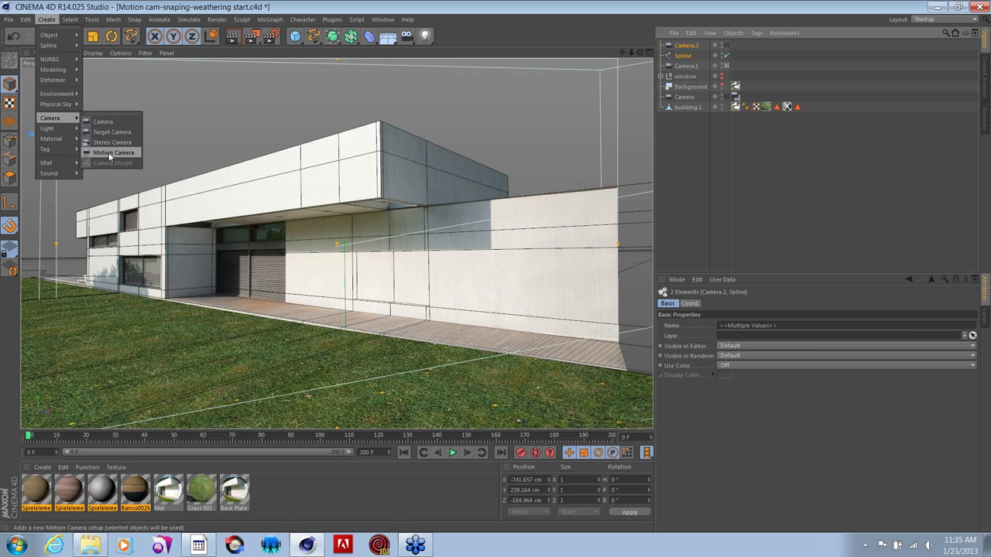
left_click(110, 153)
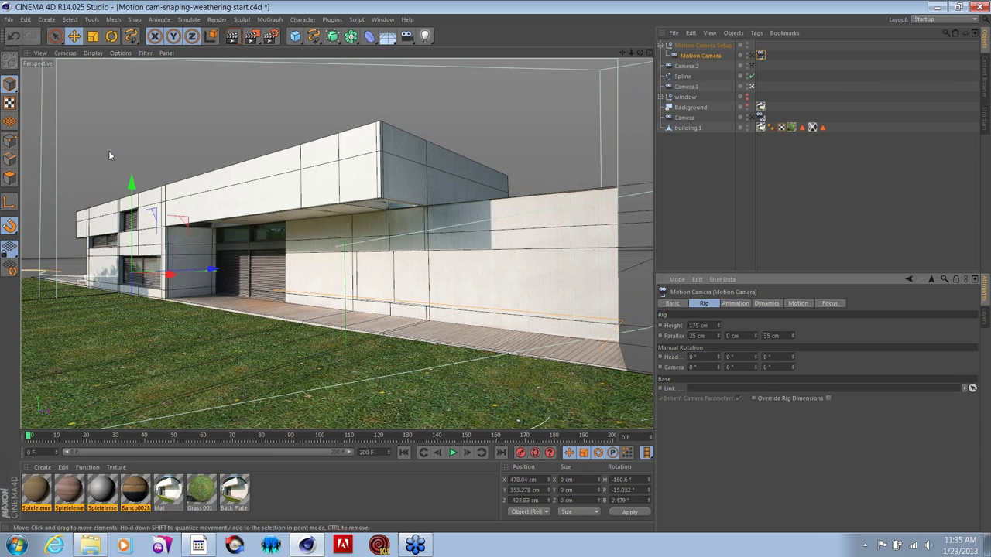
Assign the window null as Target A1 of the Motion Camera and select that null to check its location.
left_click(734, 304)
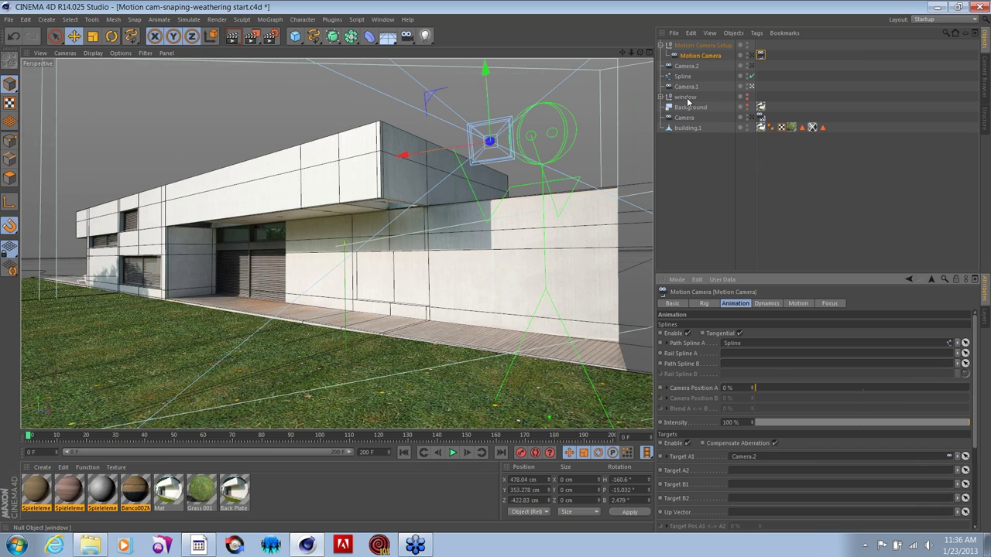
left_click_drag(685, 96, 707, 177)
left_click_drag(736, 406, 750, 458)
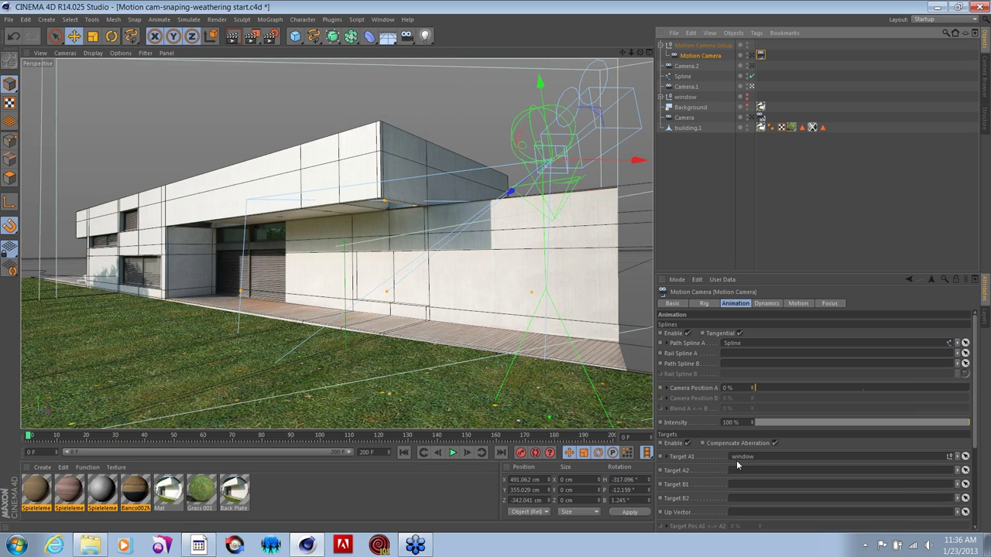
left_click(685, 98)
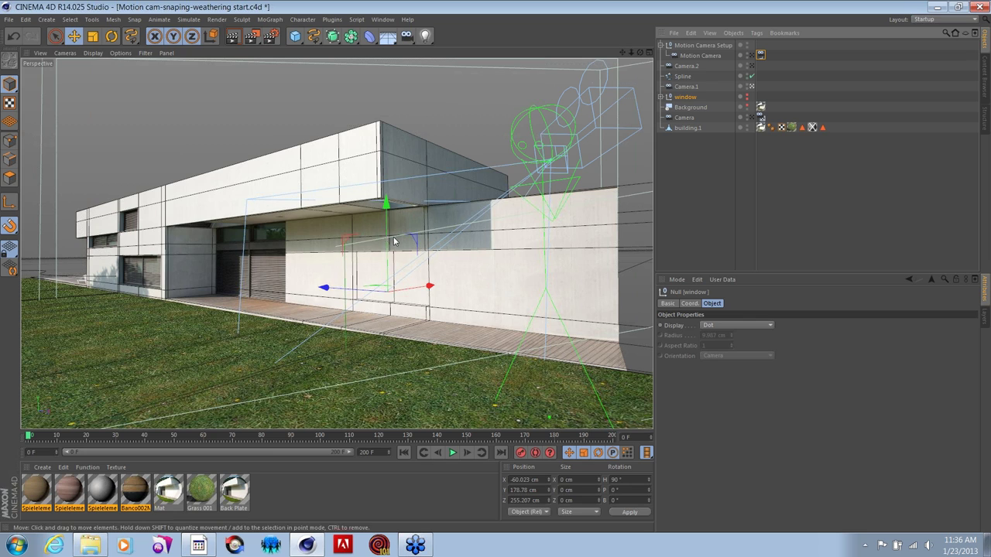
Look through Camera.2, pull it back to frame the whole house, and set the Motion Camera's Camera Position A to 3%.
left_click(760, 55)
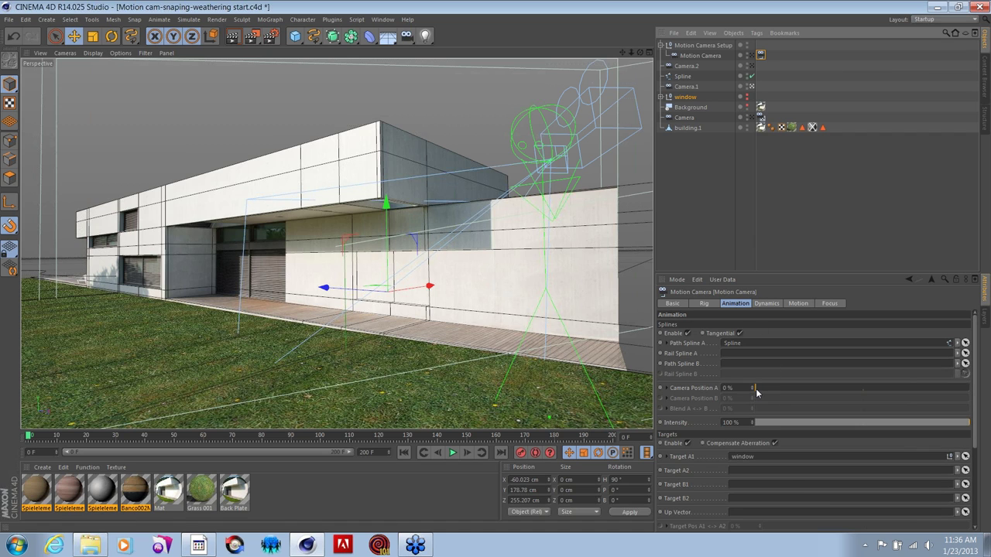
mouse_move(756, 387)
left_mouse_down()
mouse_move(759, 396)
mouse_move(784, 384)
mouse_move(757, 397)
left_mouse_up()
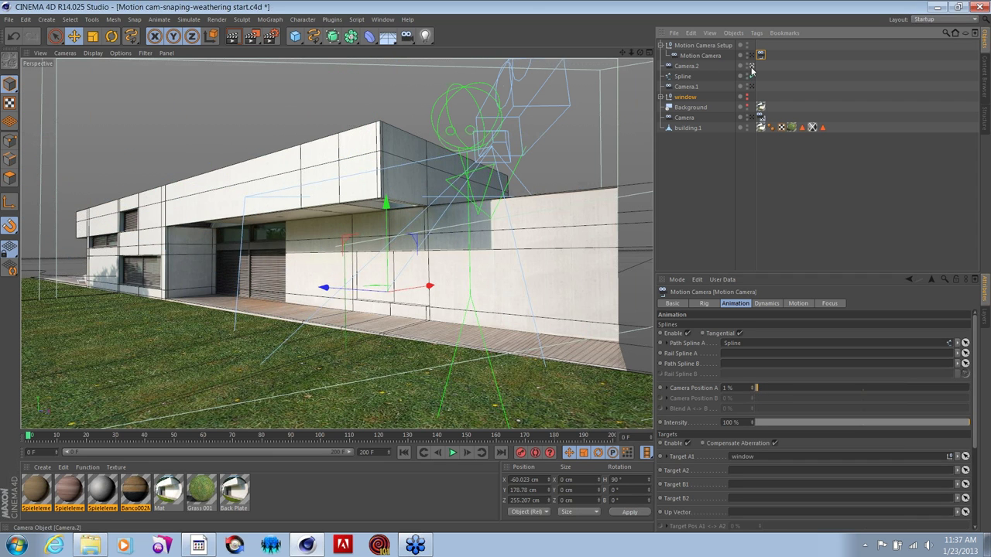
left_click(696, 67)
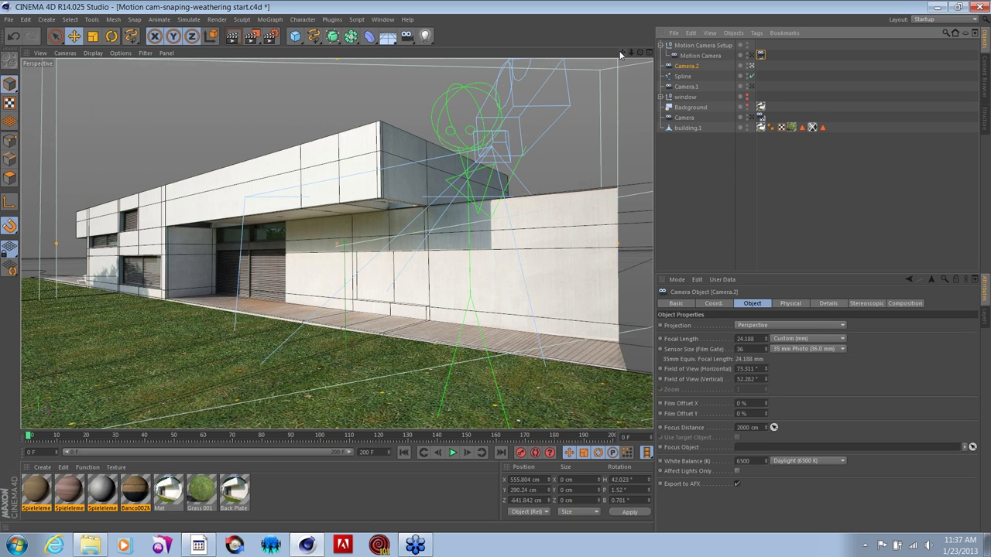
mouse_move(622, 53)
left_mouse_down()
mouse_move(622, 73)
mouse_move(617, 53)
left_mouse_up()
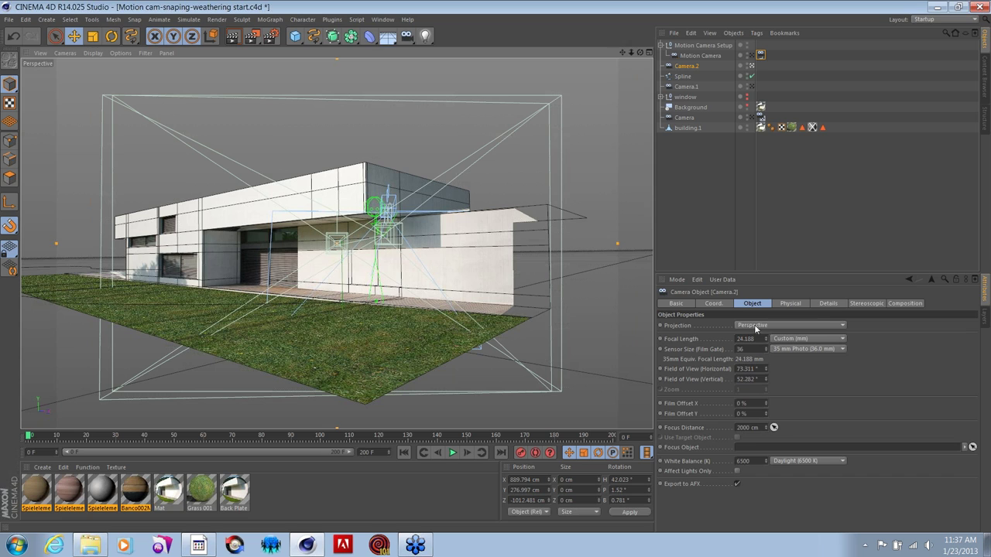
left_click(761, 55)
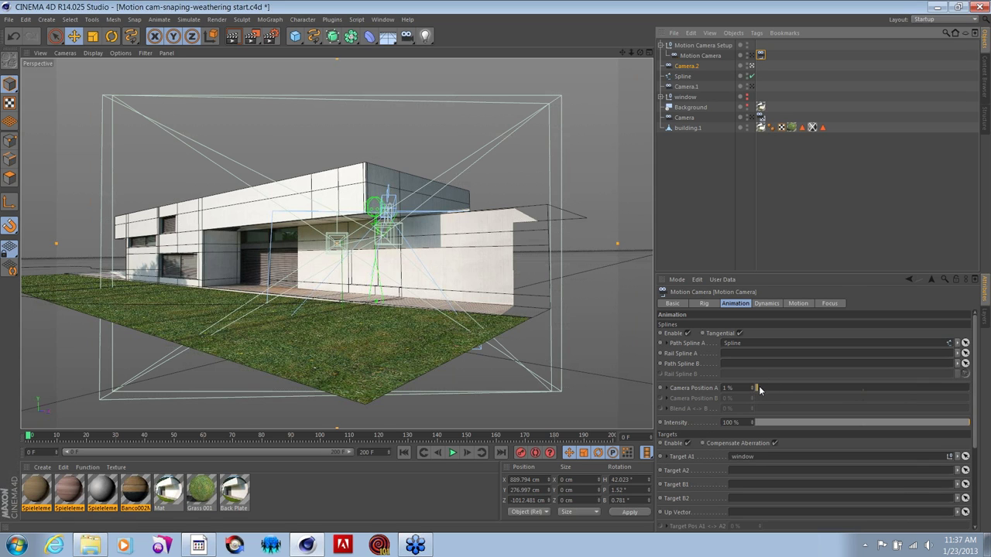
left_click_drag(758, 391, 762, 368)
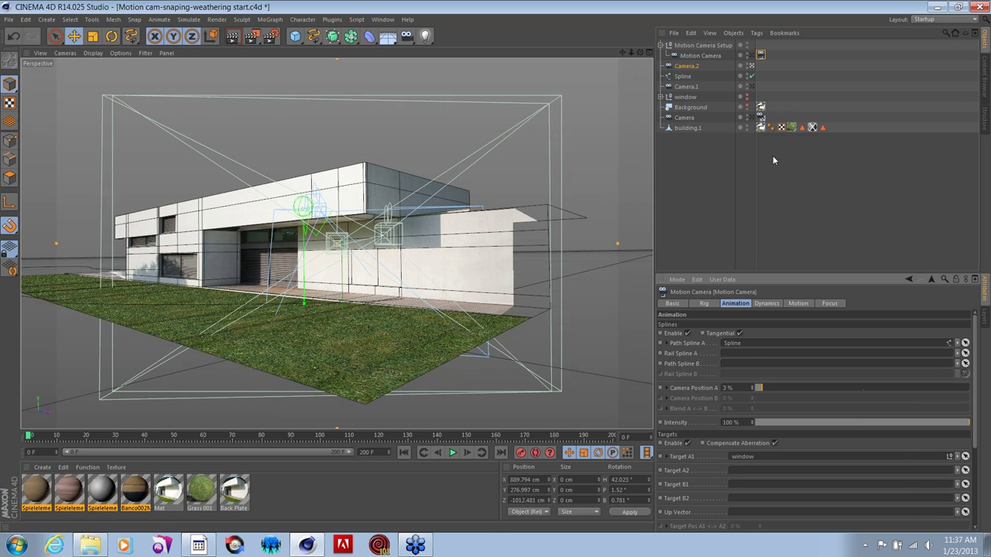
Keyframe the Motion Camera's Camera Position A at 0% on frame 0 and 100% on frame 200.
left_click(685, 77)
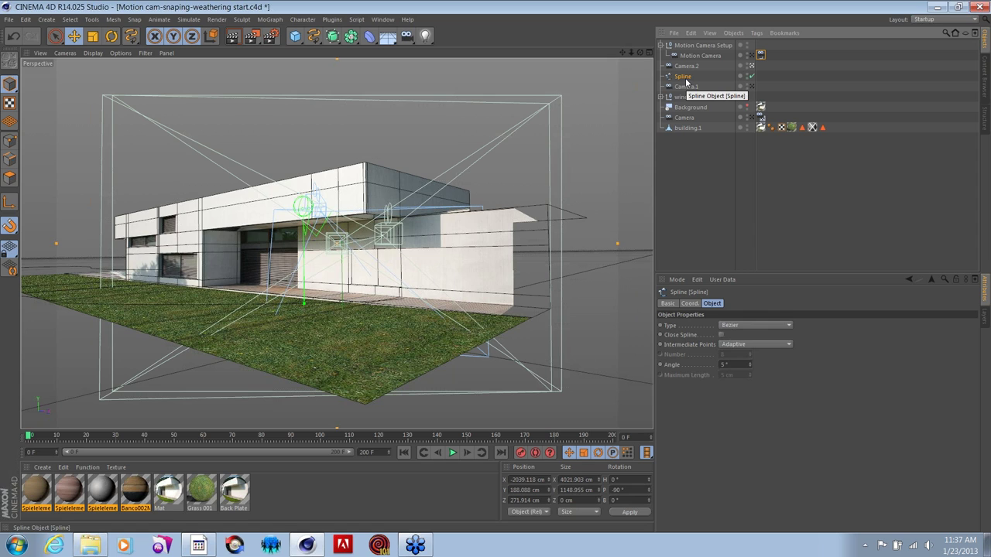
left_click(685, 78)
left_click(734, 57)
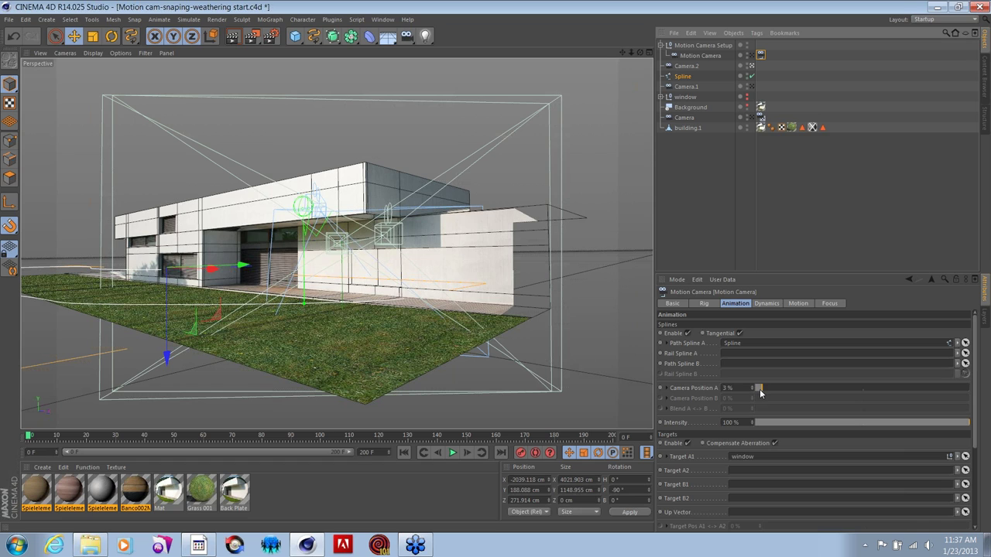
left_click_drag(763, 390, 676, 397)
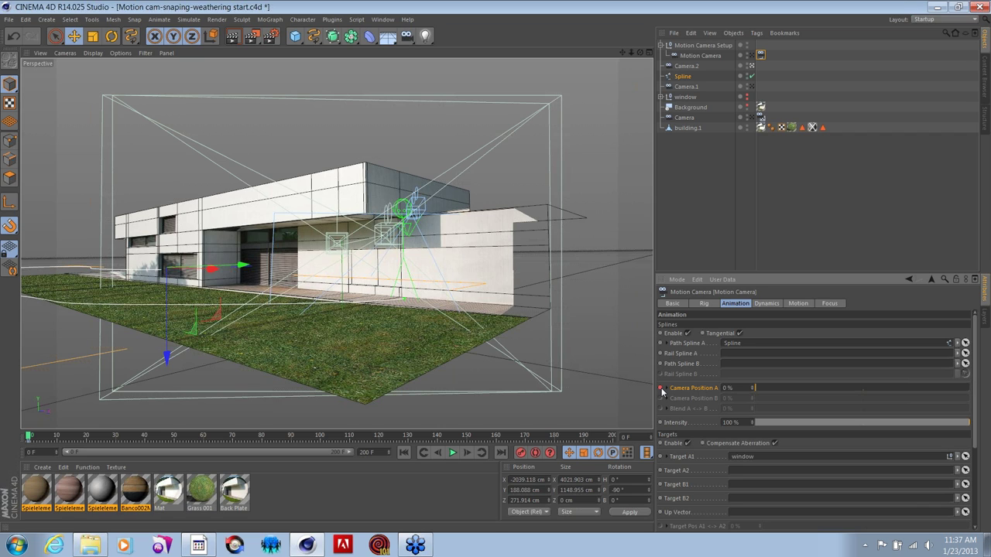
left_click(505, 454)
left_click_drag(759, 390, 969, 388)
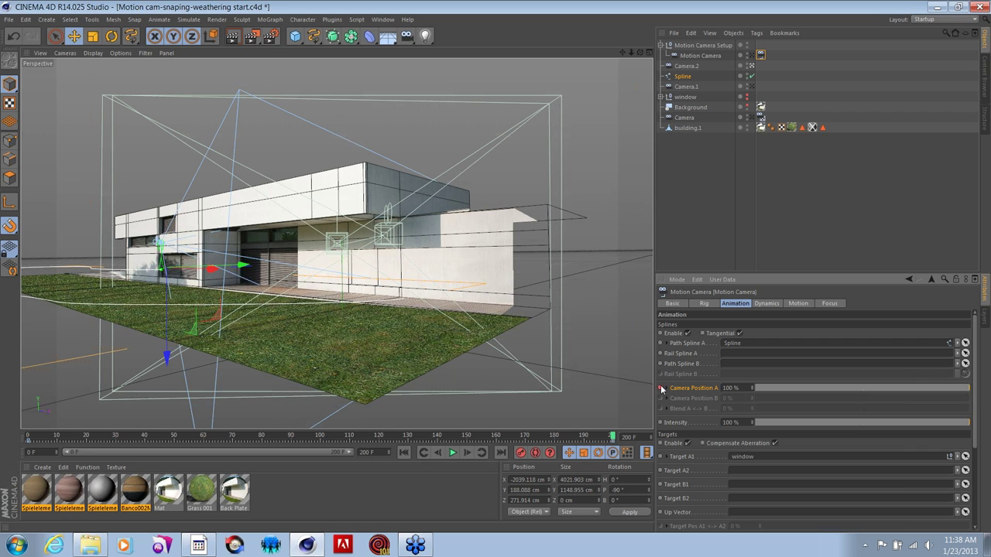
Play the animation while looking through the Motion Camera, stop it, and scrub back to frame 1.
left_click(453, 453)
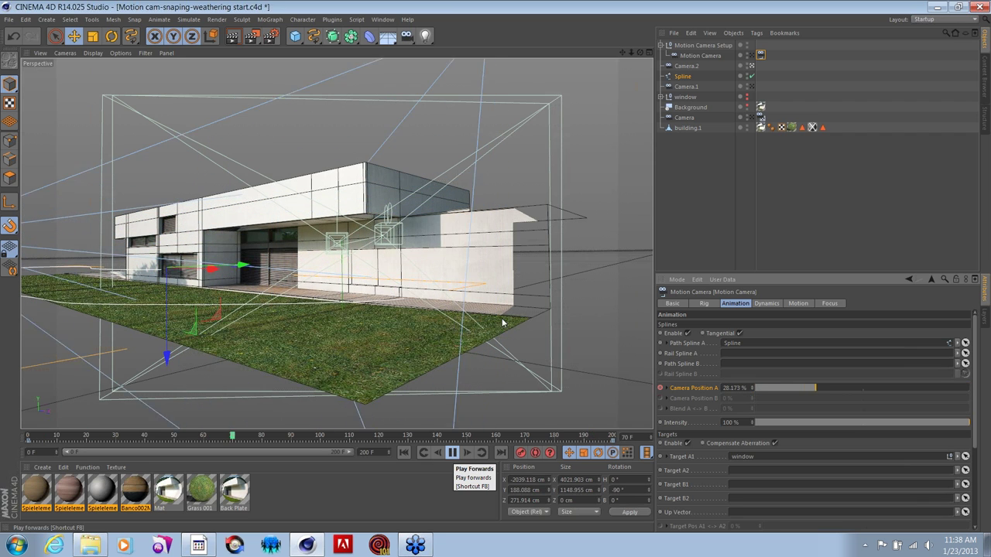
left_click(755, 56)
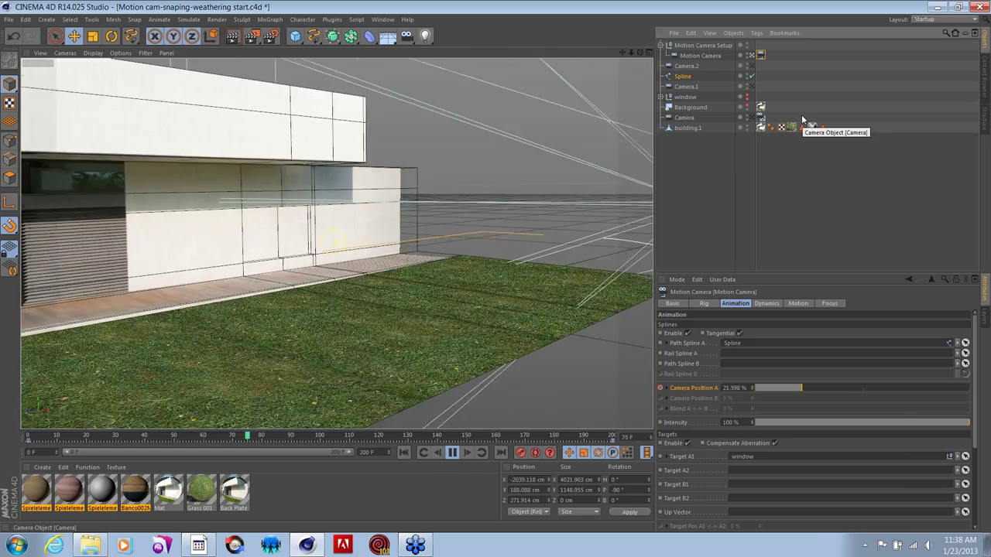
left_click(761, 117)
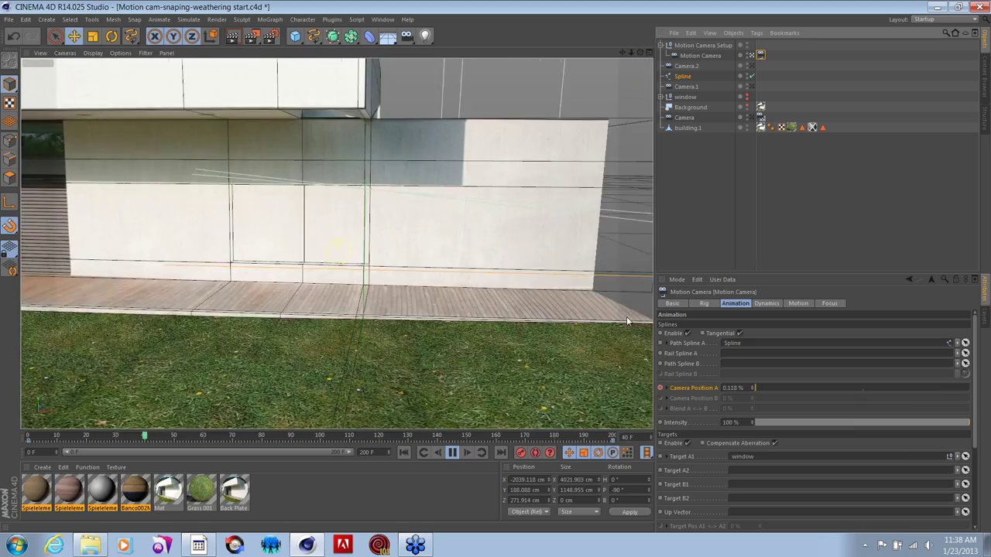
key("F8")
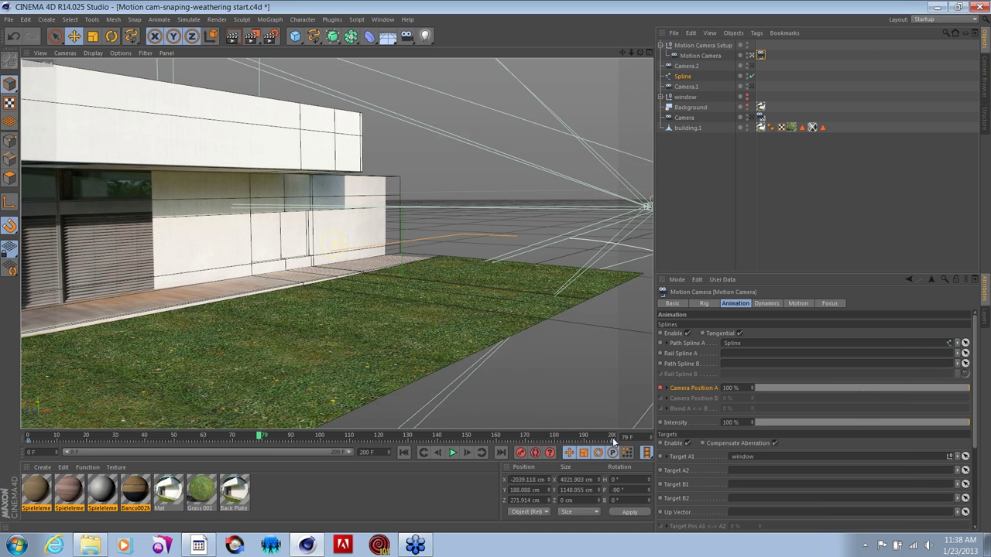
left_click(329, 436)
left_click_drag(329, 437, 33, 408)
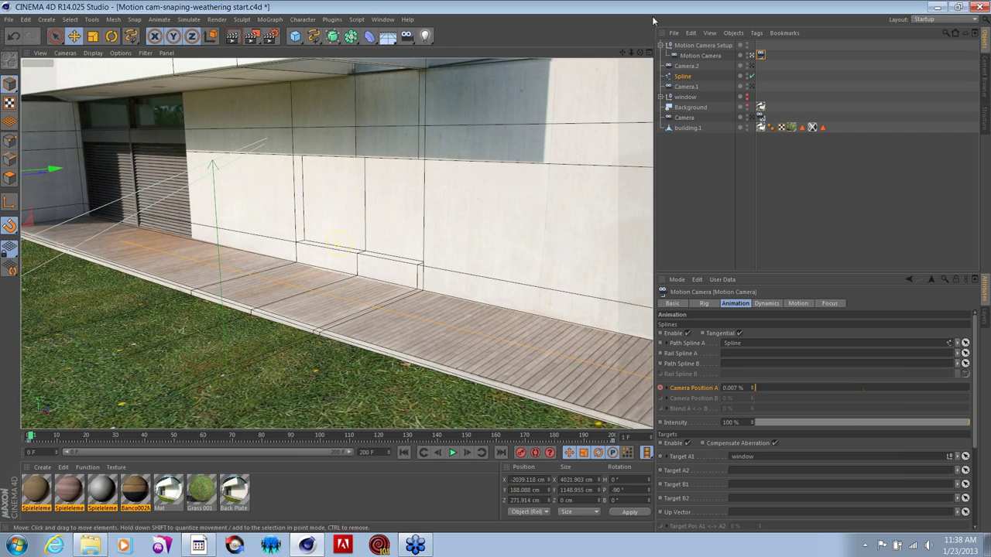
Lower the path spline to a height of about 45 cm in the Right view and enlarge the Perspective view again.
left_click(649, 53)
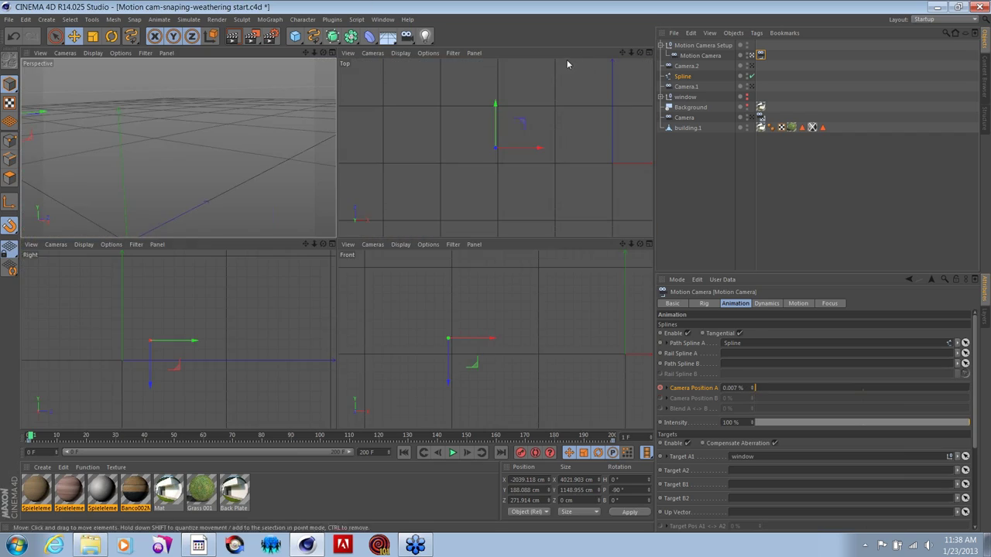
left_click(250, 247)
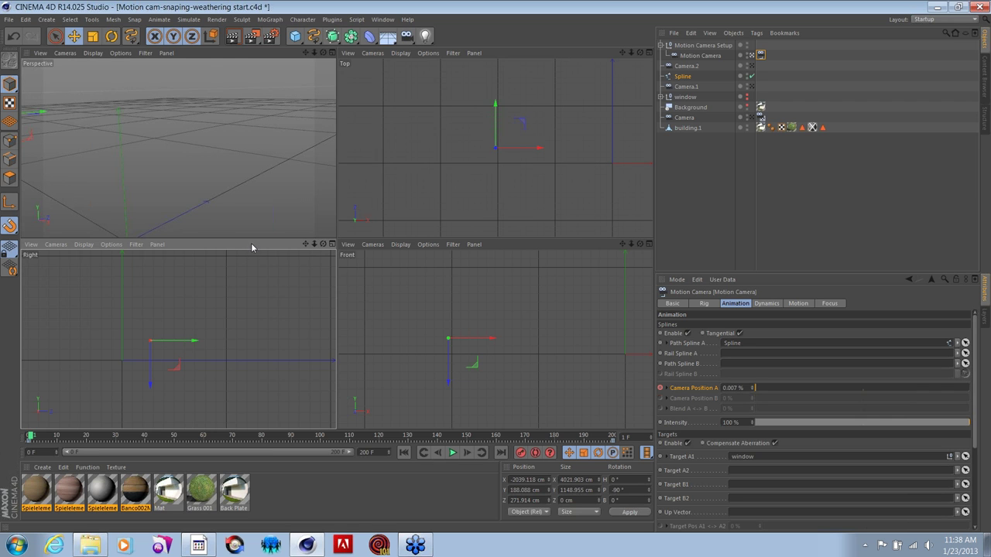
left_click(683, 76)
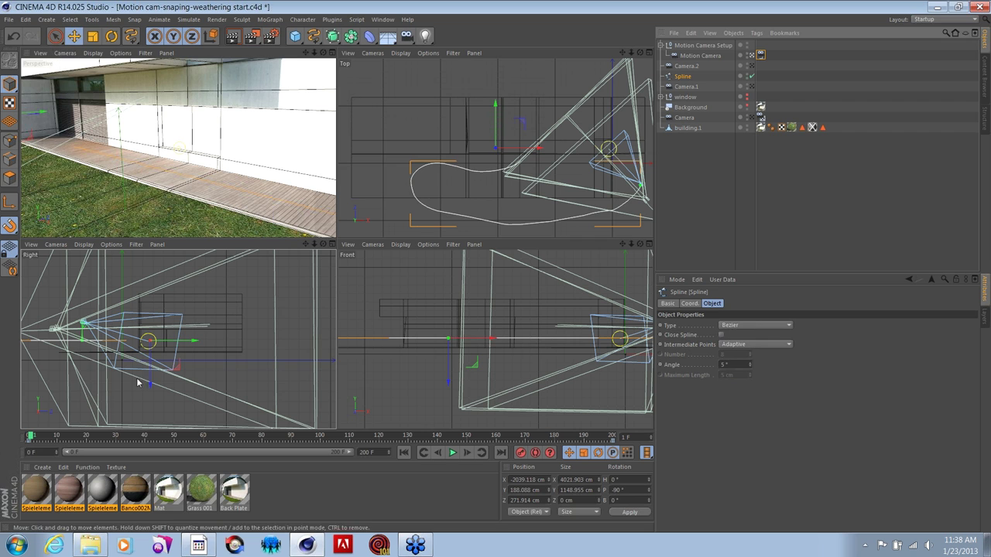
mouse_move(150, 384)
left_mouse_down()
mouse_move(152, 409)
mouse_move(151, 397)
left_mouse_up()
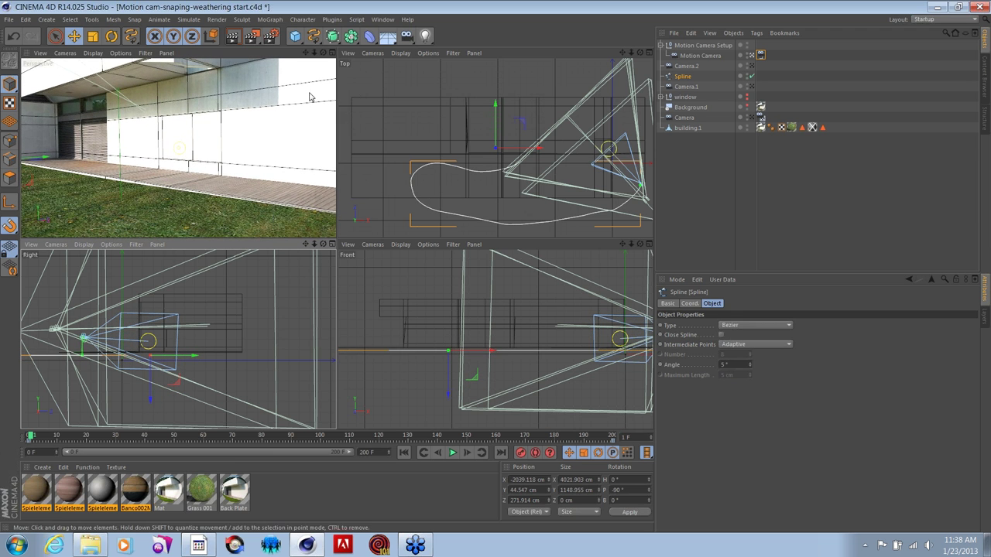
left_click(330, 53)
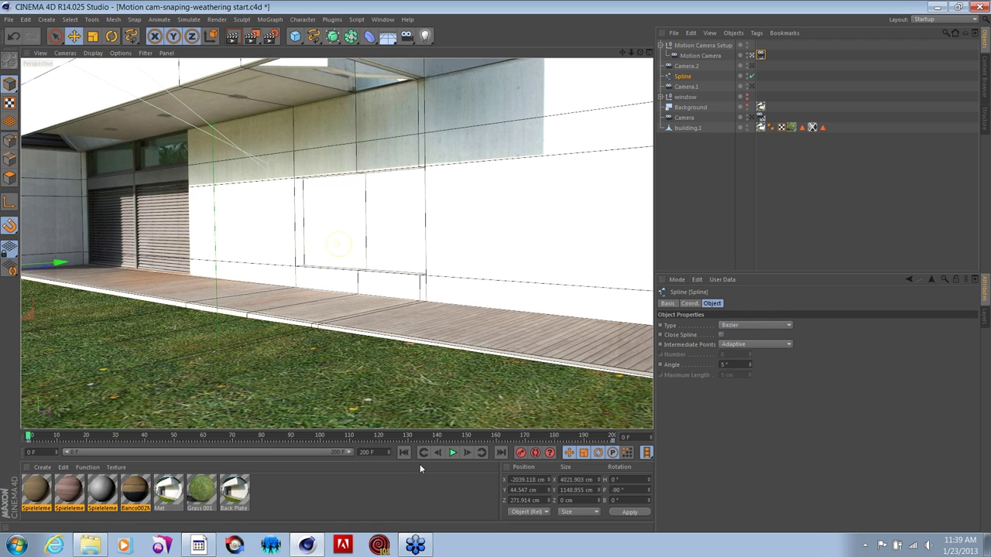
Enable the Motion Camera's Foot Dynamics in Dampen mode and raise Damp Pos to 83% during playback.
left_click(761, 55)
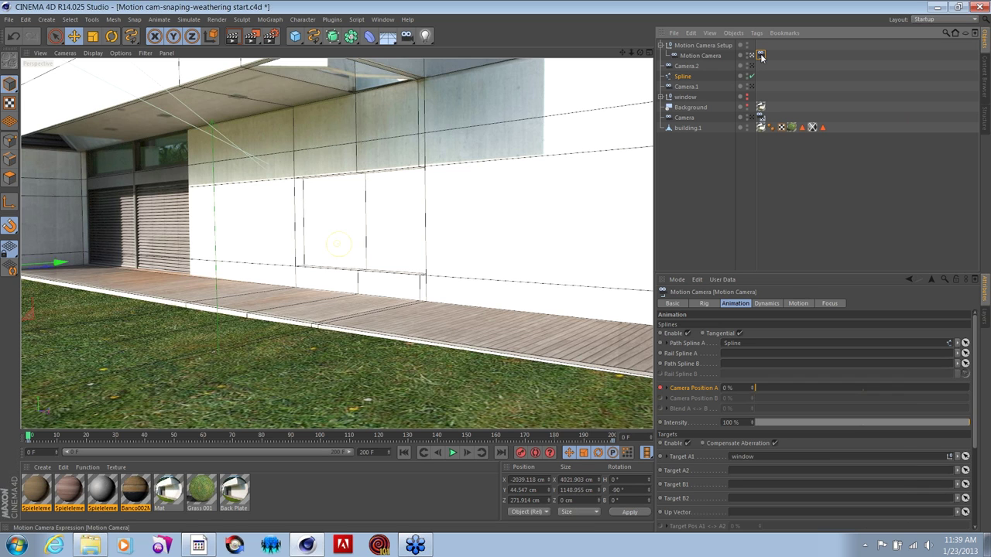
mouse_move(974, 374)
left_mouse_down()
mouse_move(972, 465)
mouse_move(975, 373)
left_mouse_up()
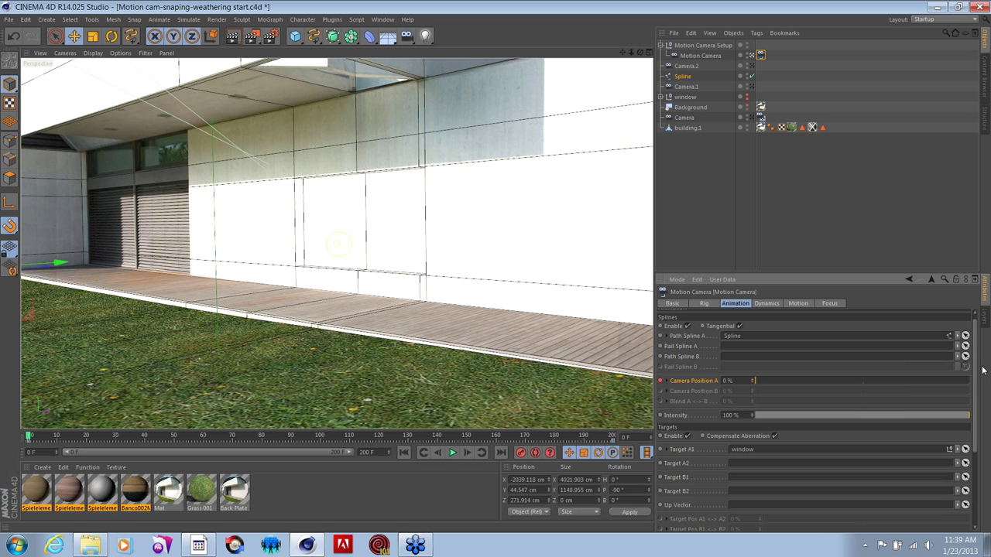
left_click(767, 302)
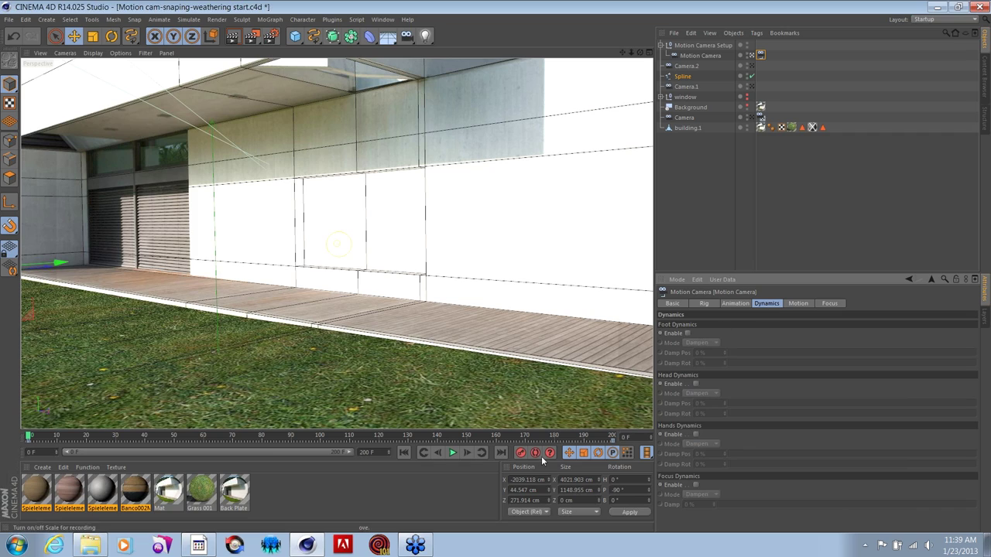
left_click(453, 453)
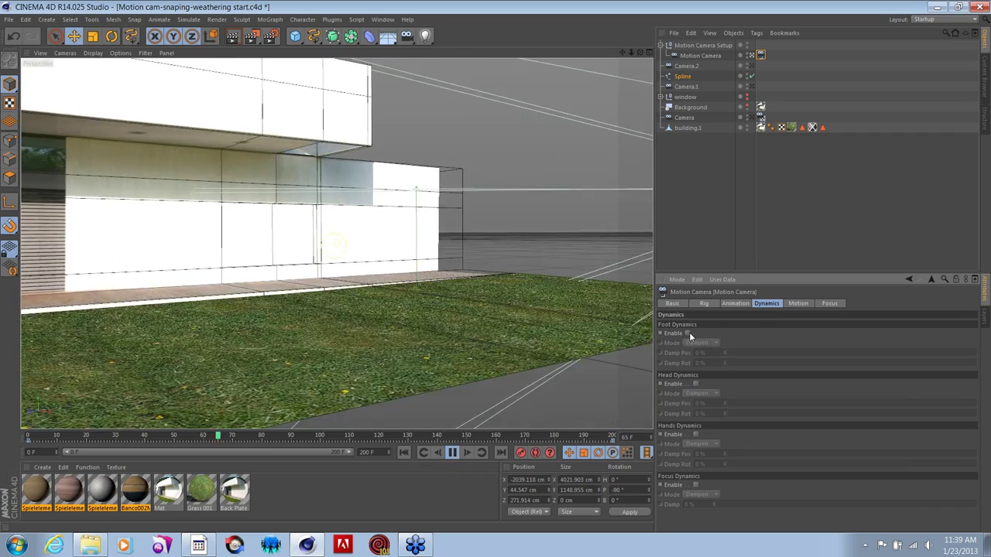
left_click(687, 333)
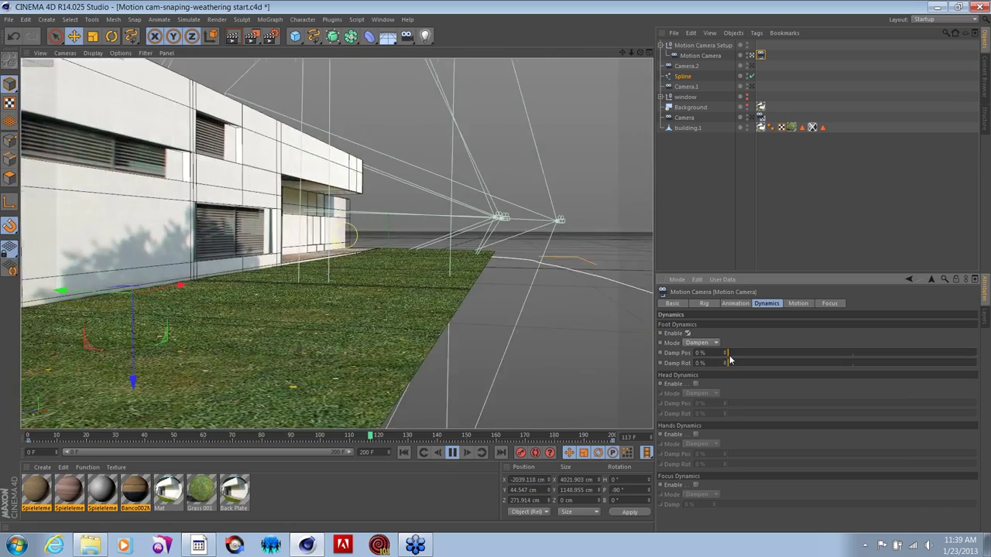
left_click_drag(728, 353, 830, 364)
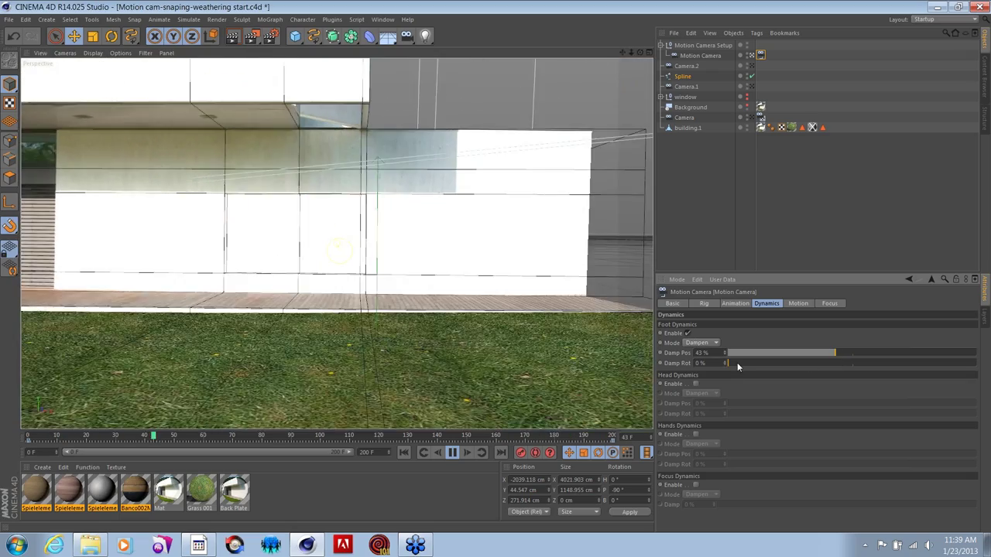
left_click_drag(835, 353, 936, 355)
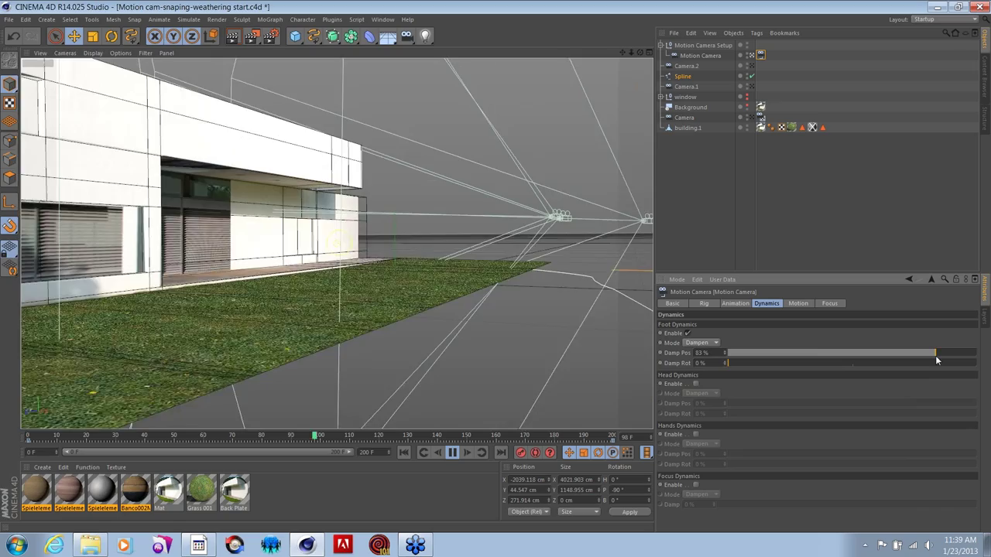
Stop playback and extend both the project length and the preview range to 400 frames, ending on frame 400.
left_click(452, 453)
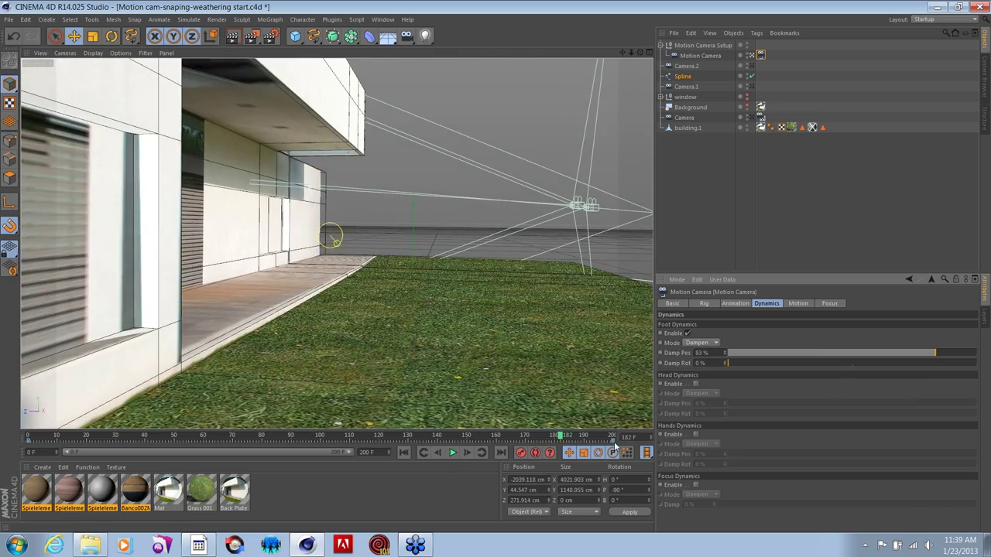
left_click_drag(652, 439, 652, 395)
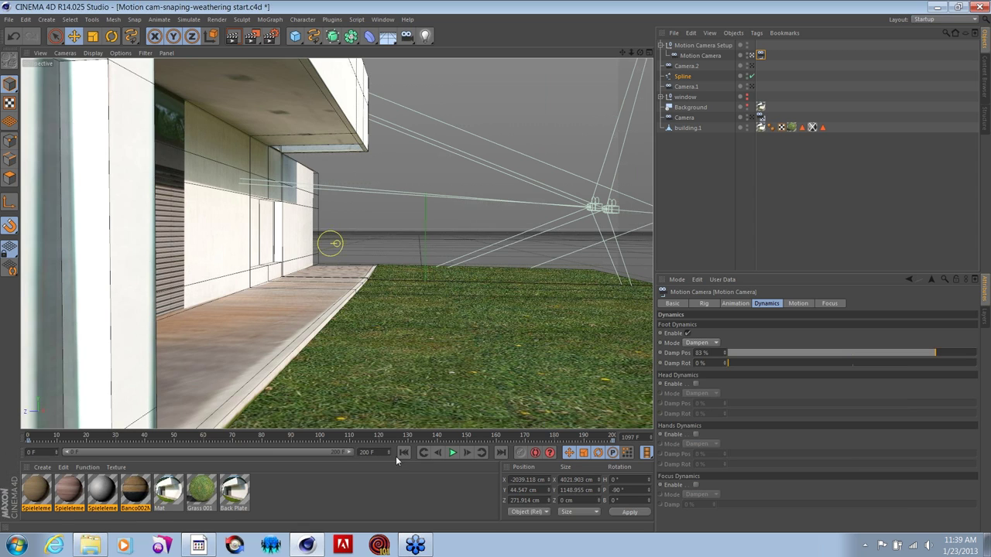
left_click_drag(376, 452, 377, 444)
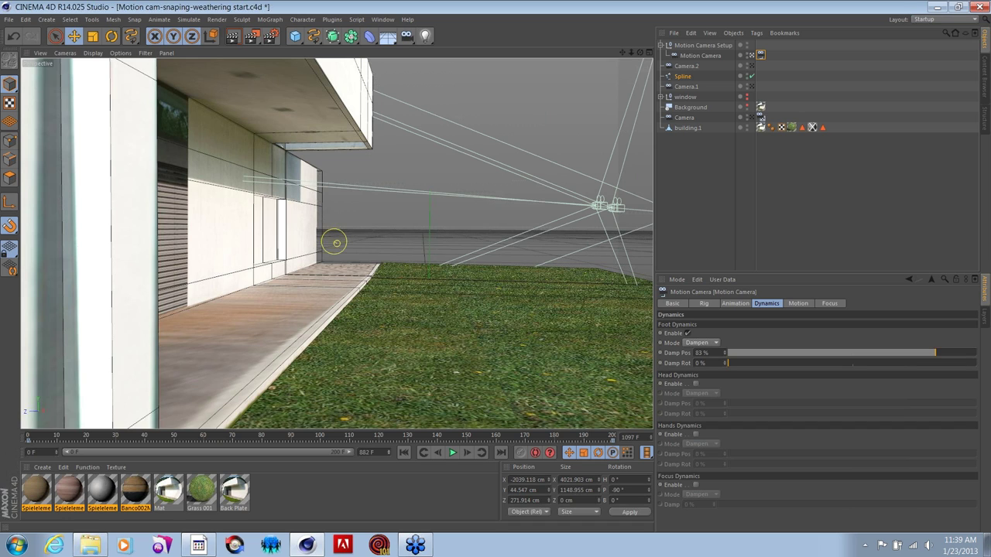
left_click_drag(377, 452, 377, 449)
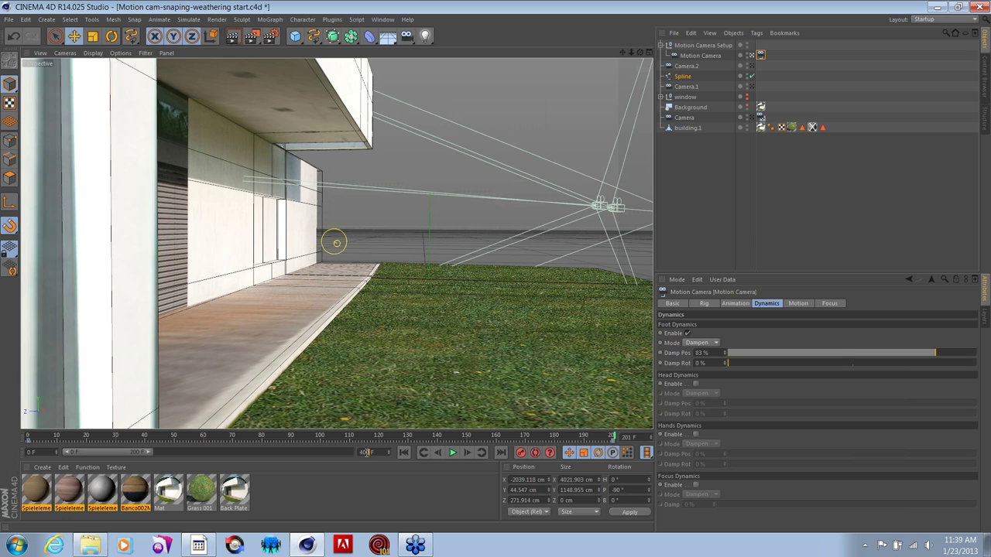
type("0")
key("Return")
left_click_drag(212, 450, 353, 455)
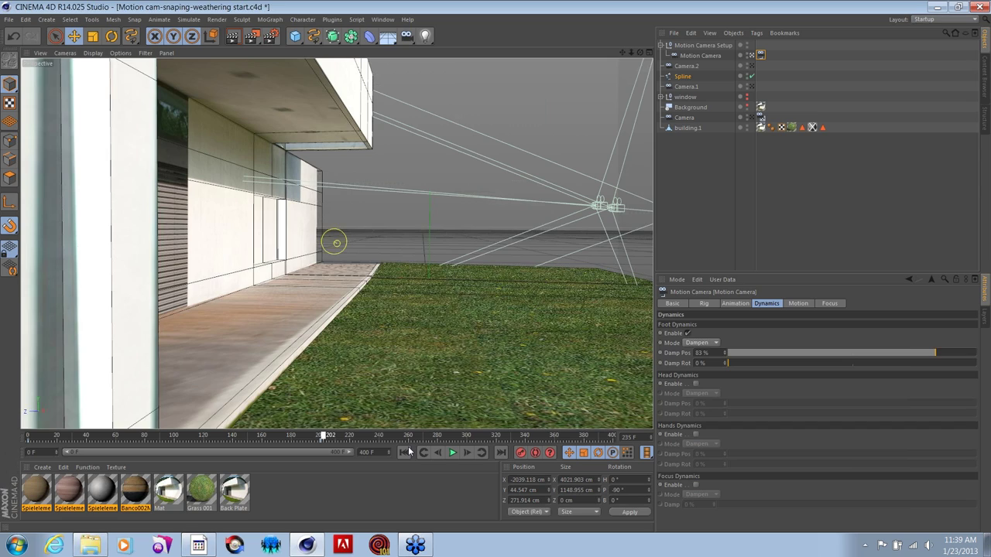
left_click_drag(408, 437, 617, 440)
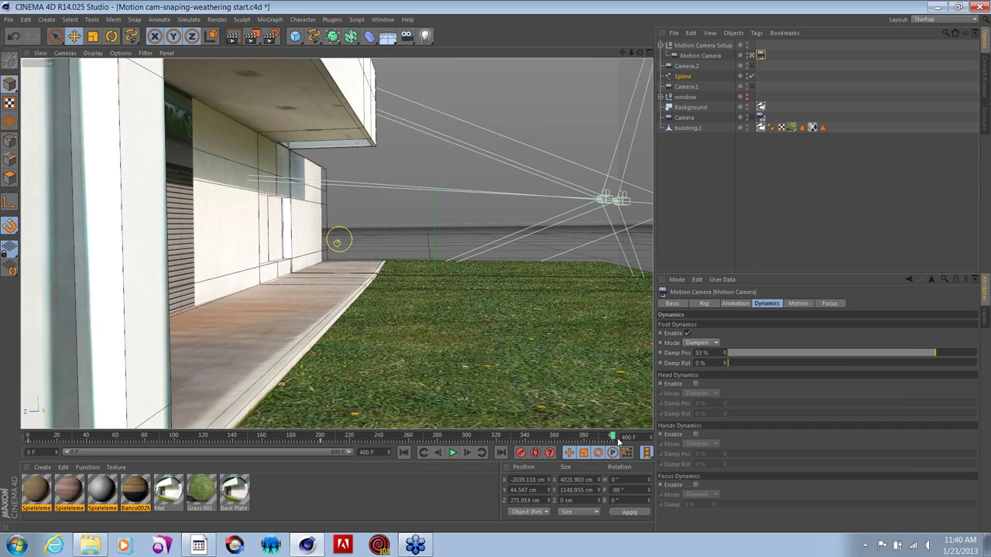
During playback, set Foot Dynamics Damp Pos to 8% and Damp Rot to 13%, enable Head Dynamics, and stop playback.
left_click(453, 453)
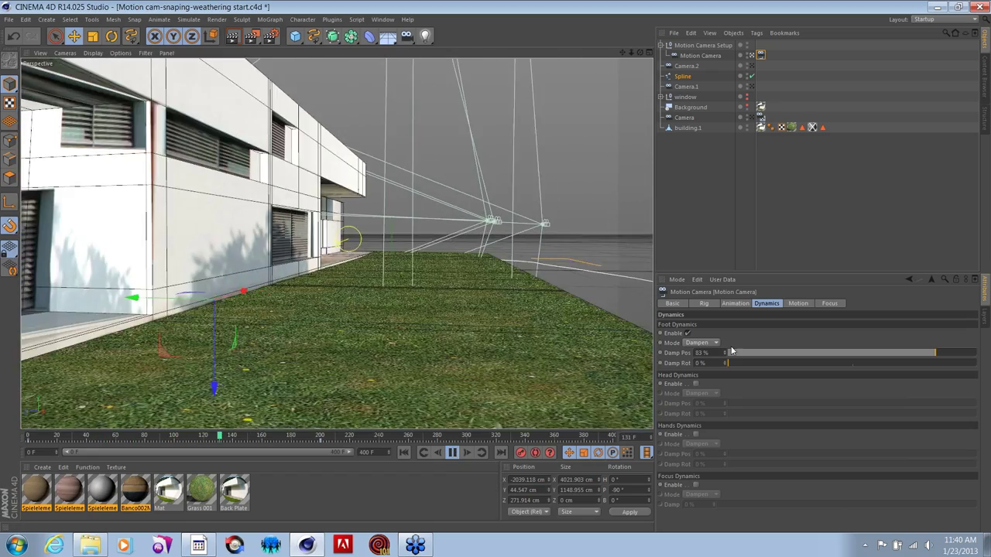
left_click_drag(727, 363, 918, 372)
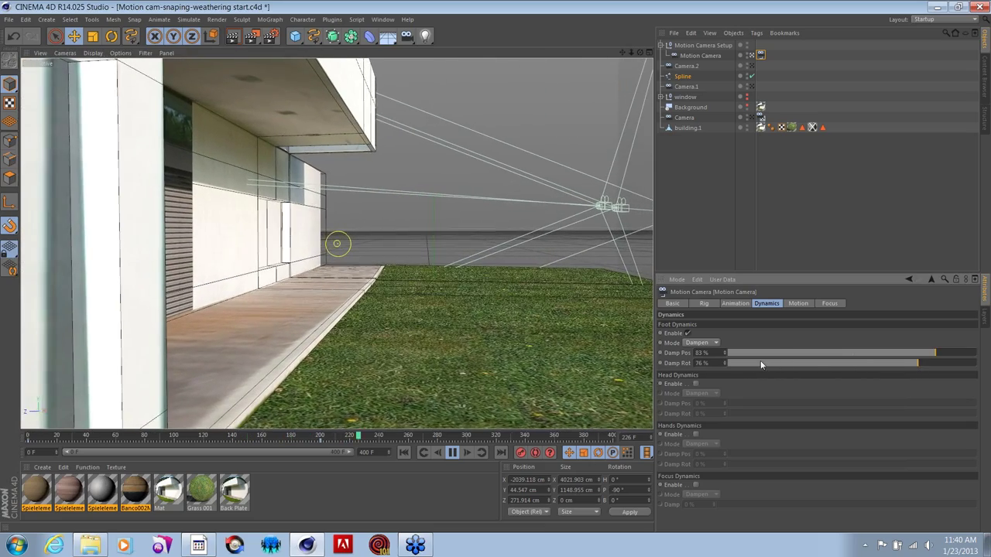
left_click_drag(818, 362, 760, 363)
left_click(748, 353)
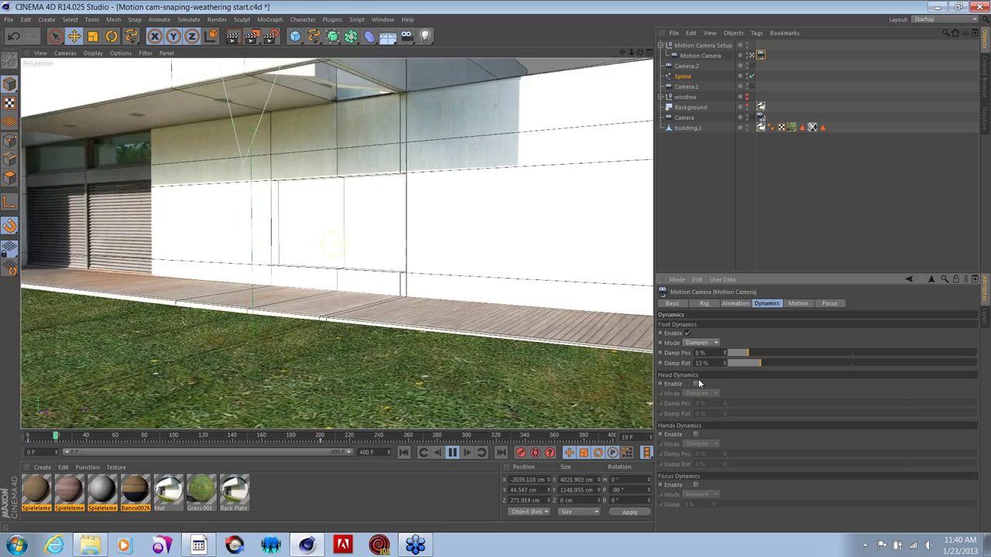
left_click(697, 382)
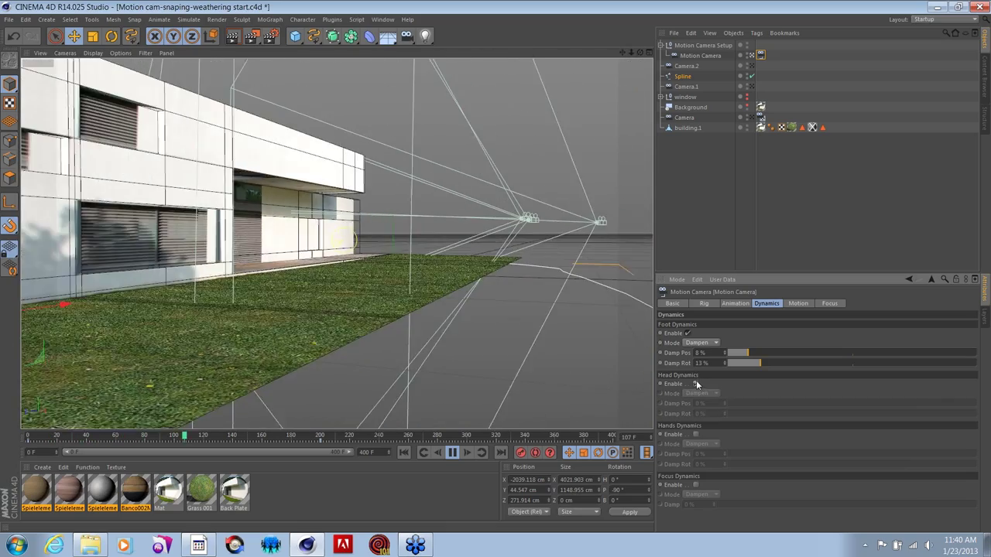
left_click(453, 452)
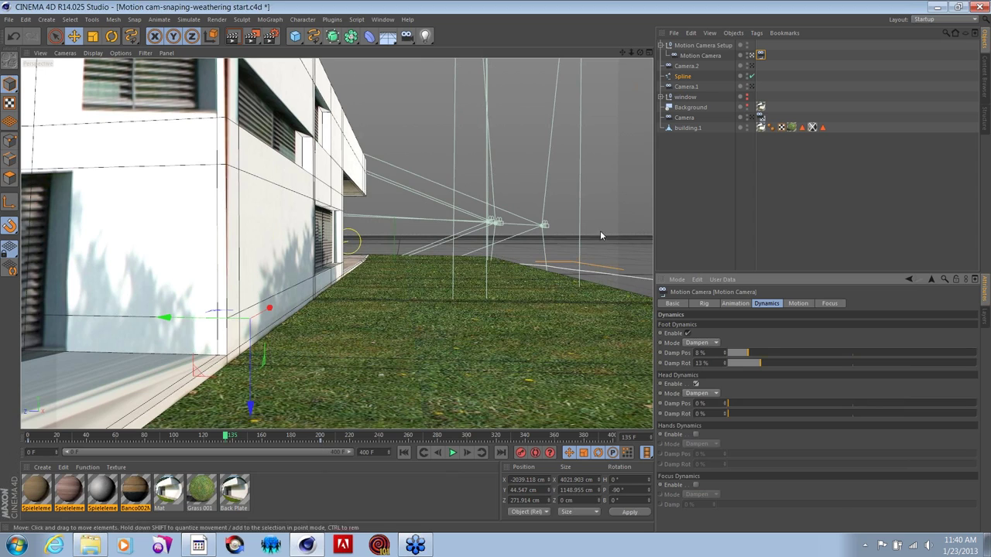
Move the Motion Camera's 100% position key from frame 200 to frame 400 and play the animation from the start.
left_click(320, 441)
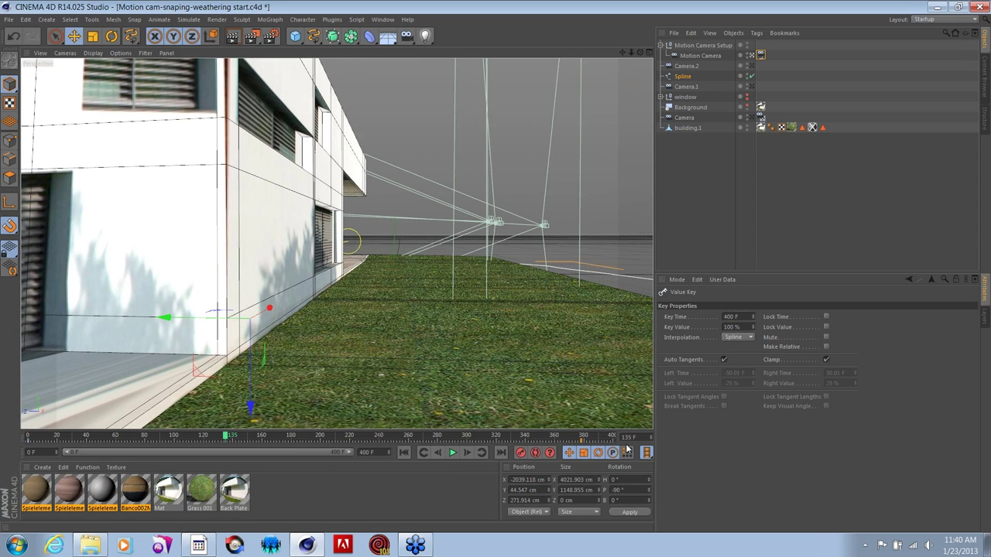
left_click(404, 453)
left_click(453, 453)
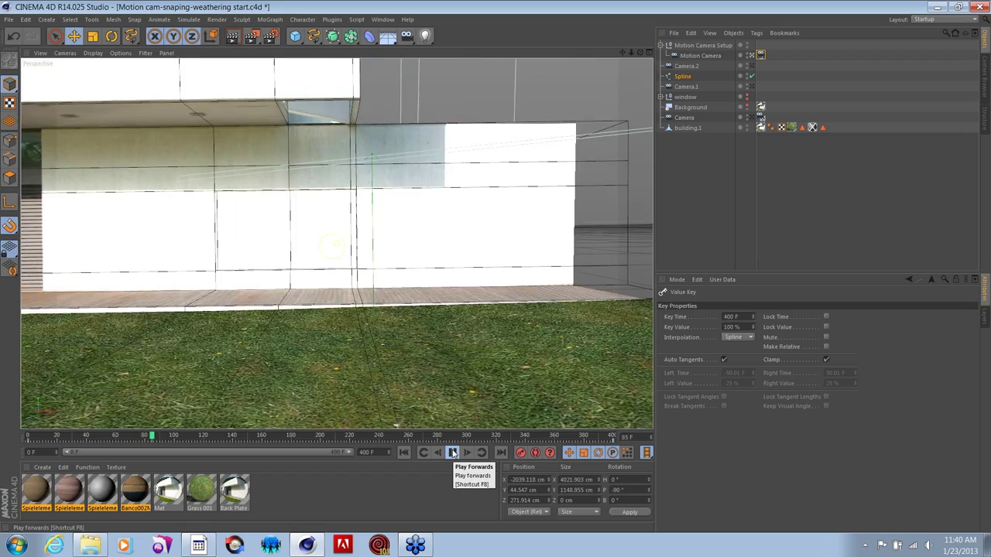
Reopen the Motion Camera tag's settings and set the Head Dynamics Damp Pos to 14%.
left_click(760, 55)
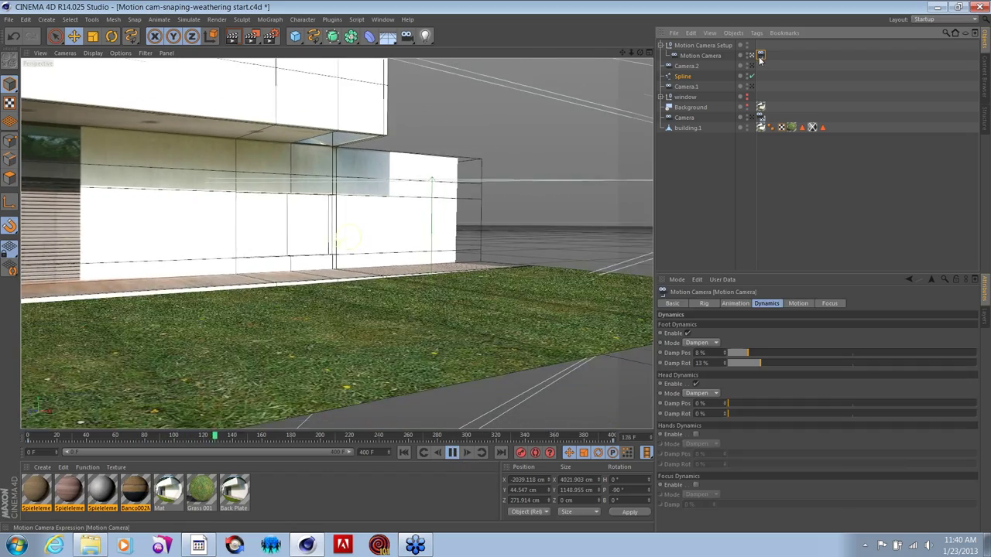
left_click(767, 403)
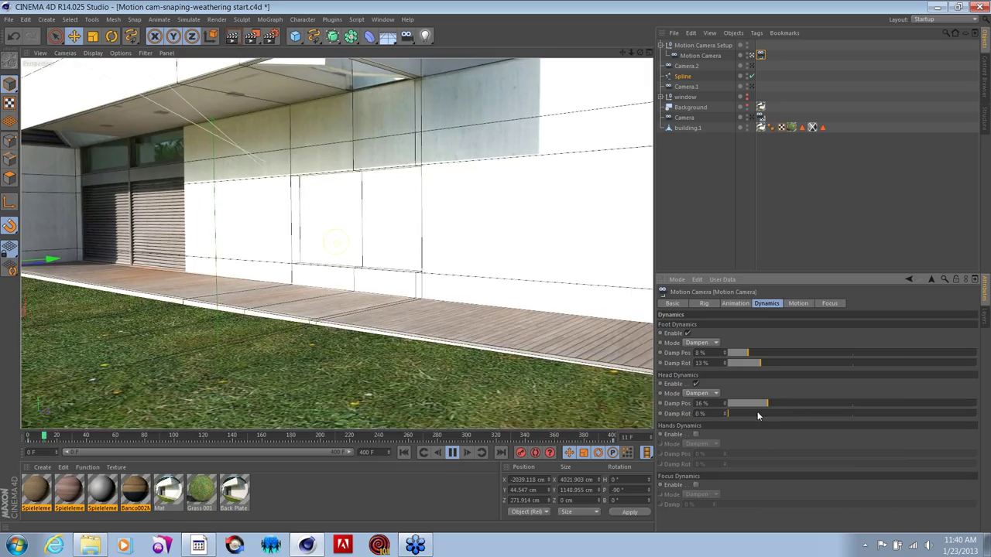
left_click(713, 344)
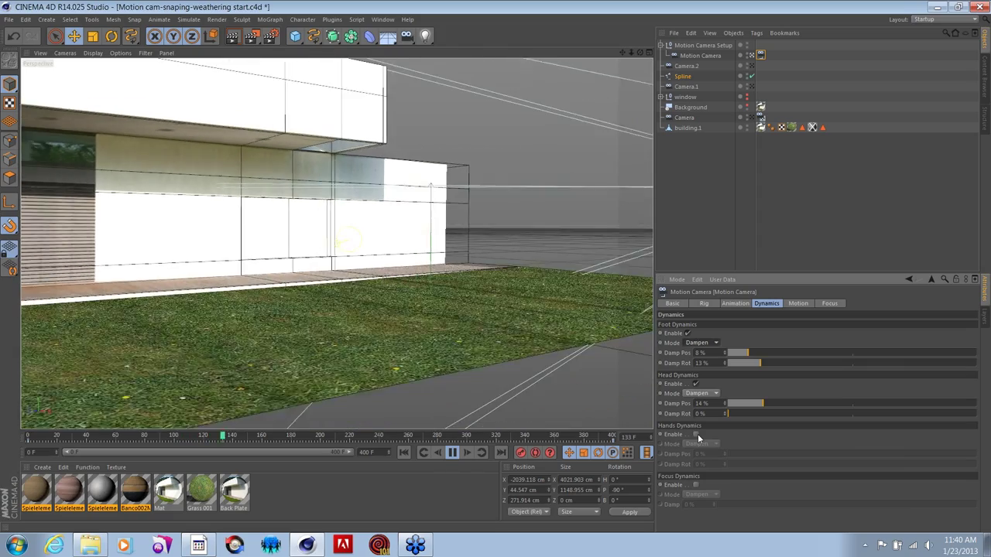
Enable Hands Dynamics with Damp Pos 9% and Damp Rot 10%, and Focus Dynamics with Damp 10%.
left_click(696, 434)
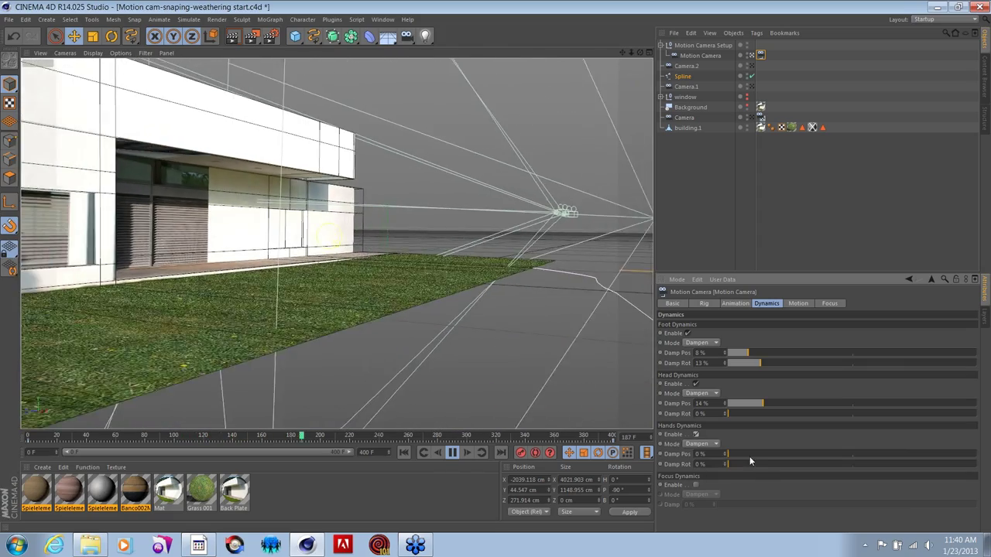
left_click(751, 454)
left_click(752, 464)
left_click(695, 485)
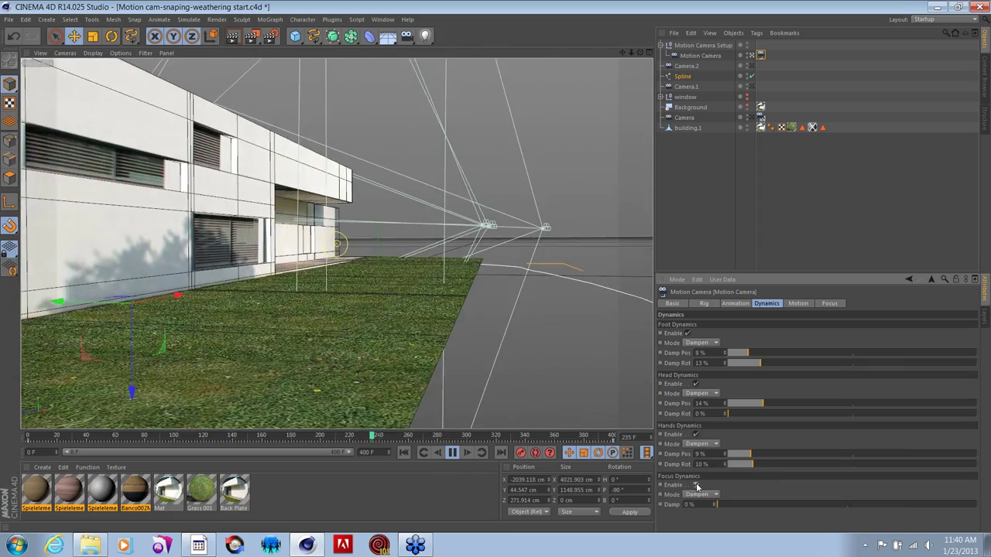
left_click(744, 505)
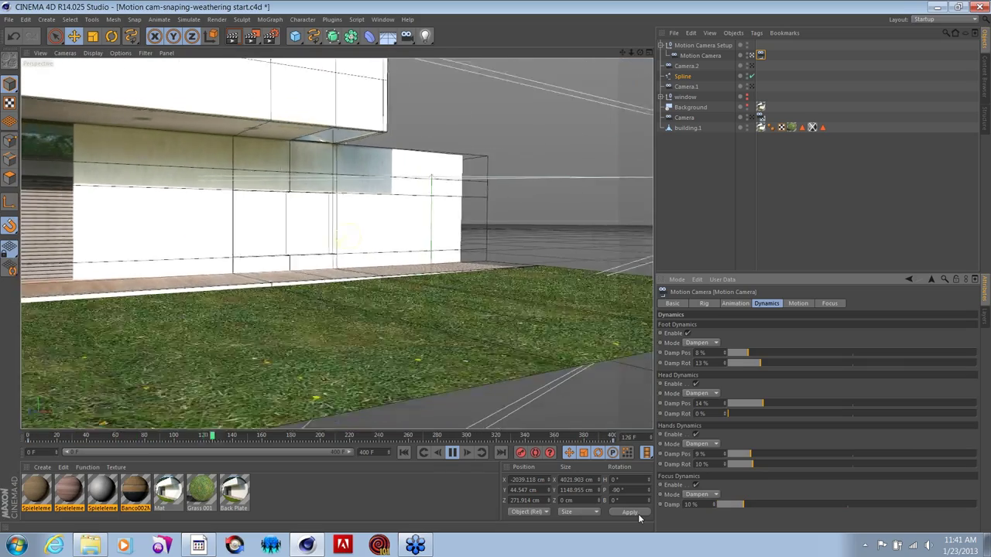
Set the Motion Camera's Footsteps intensity to 56% and its Head Rotation intensity to 33%.
left_click(797, 303)
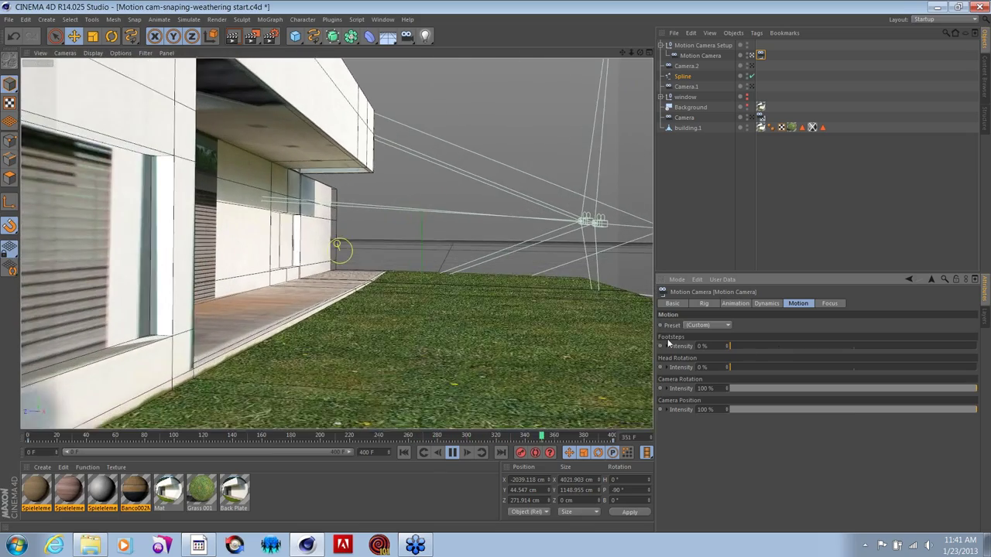
left_click(767, 304)
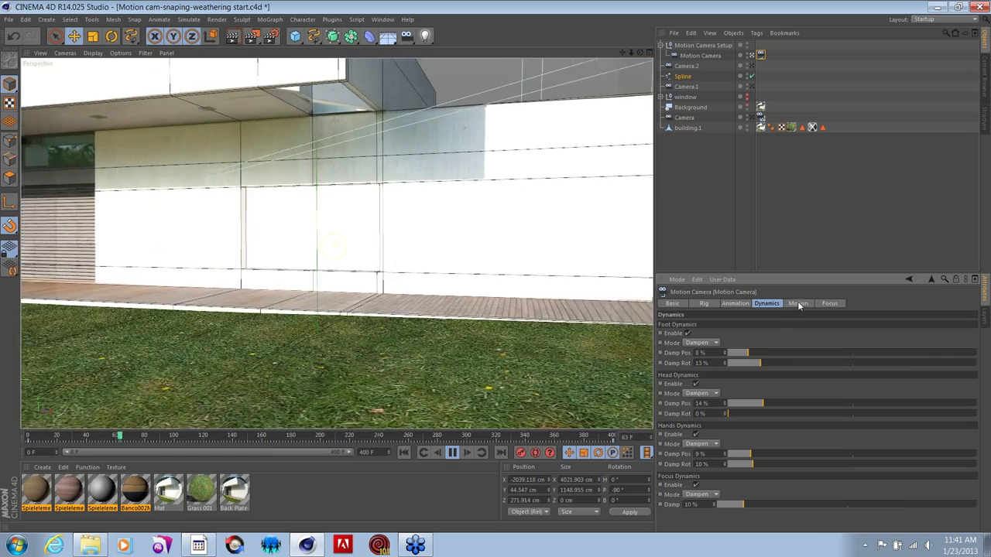
left_click(798, 304)
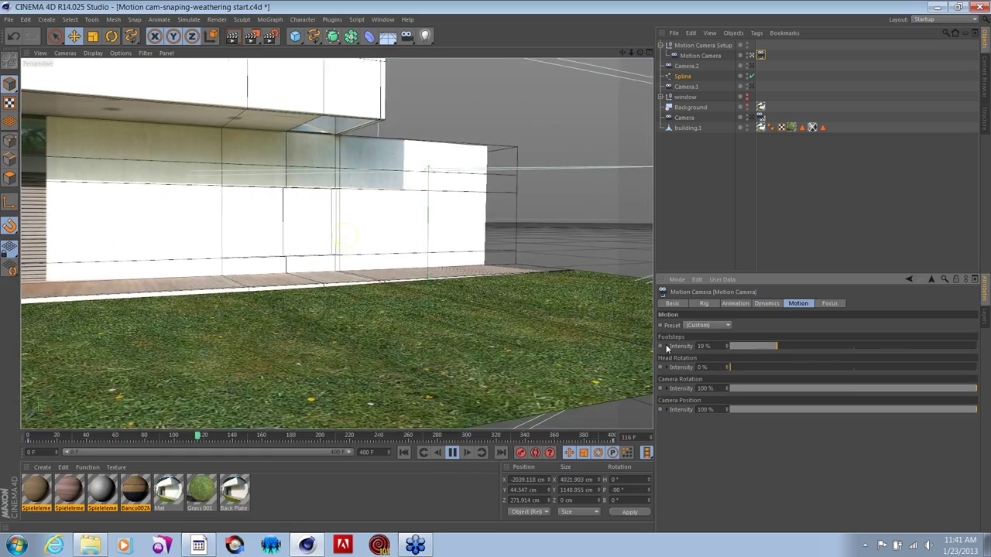
left_click_drag(822, 345, 869, 348)
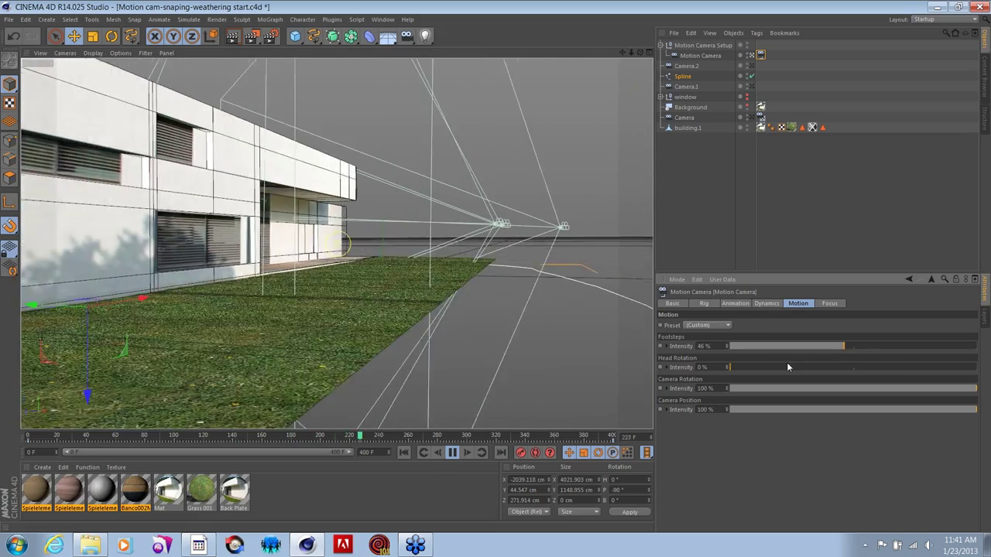
left_click_drag(808, 366, 812, 370)
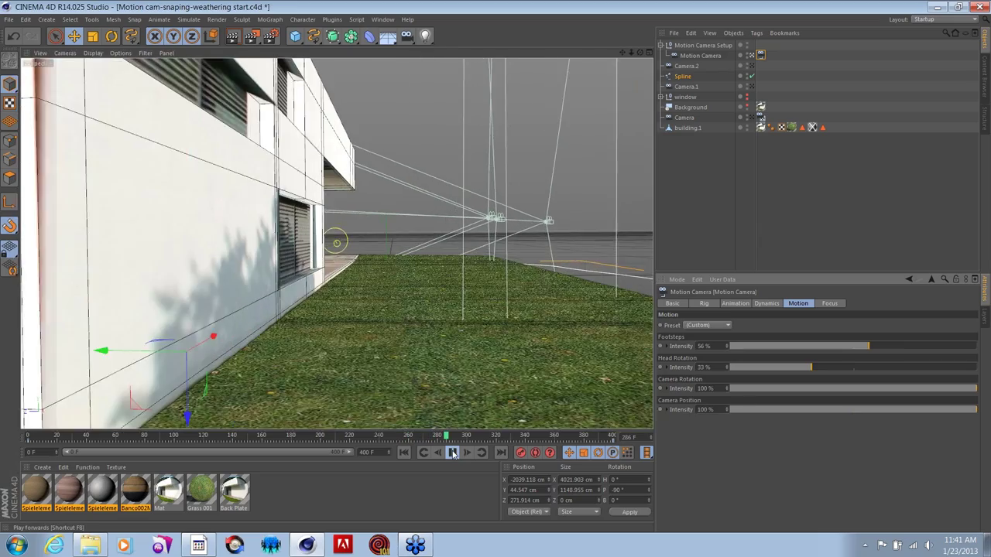
Stop playback, scrub to frame 329 to review the camera motion, and return to the start of the animation.
key("F8")
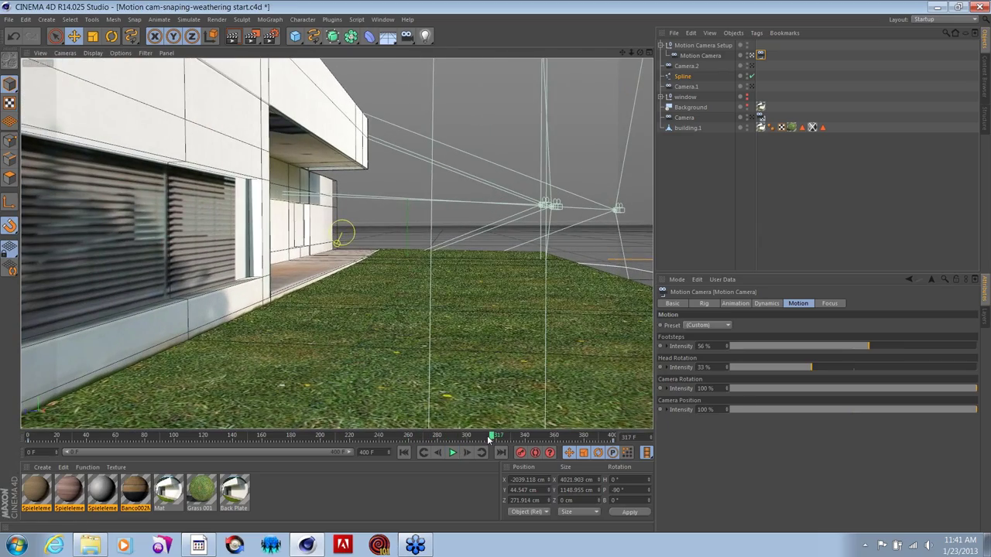
left_click_drag(489, 438, 511, 436)
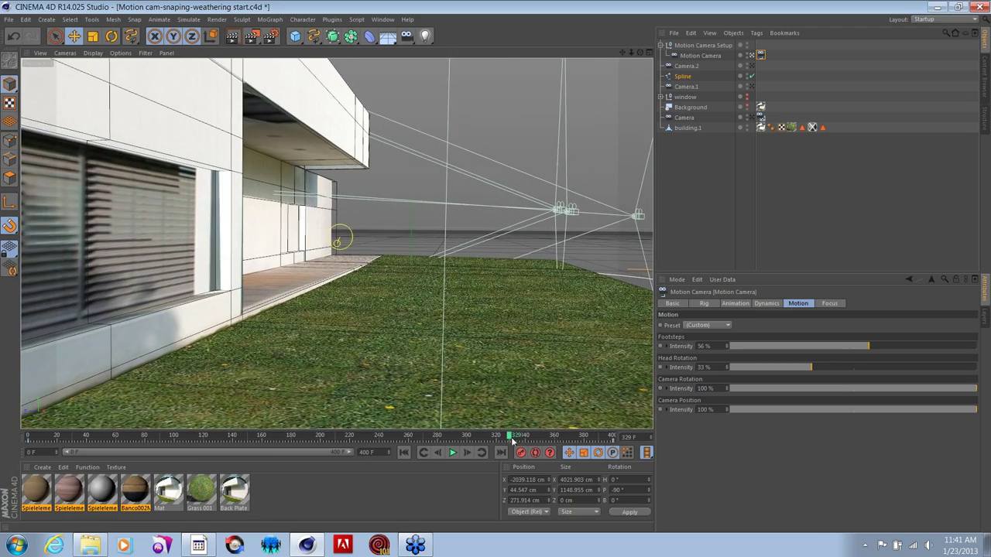
left_click(406, 452)
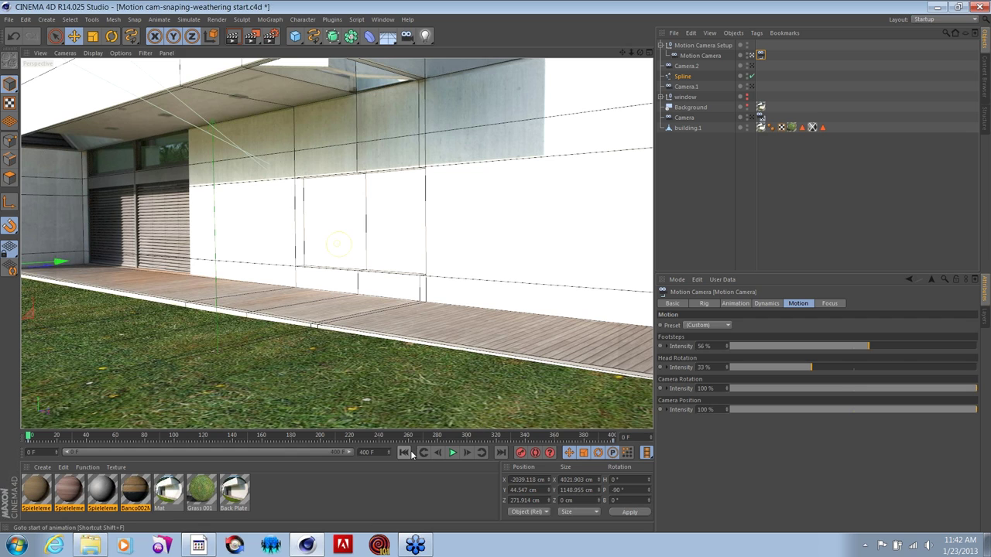
Switch to the open project Candy_SoftBody_plastic.c4d, watch its animation, and return to frame 0.
left_click(379, 19)
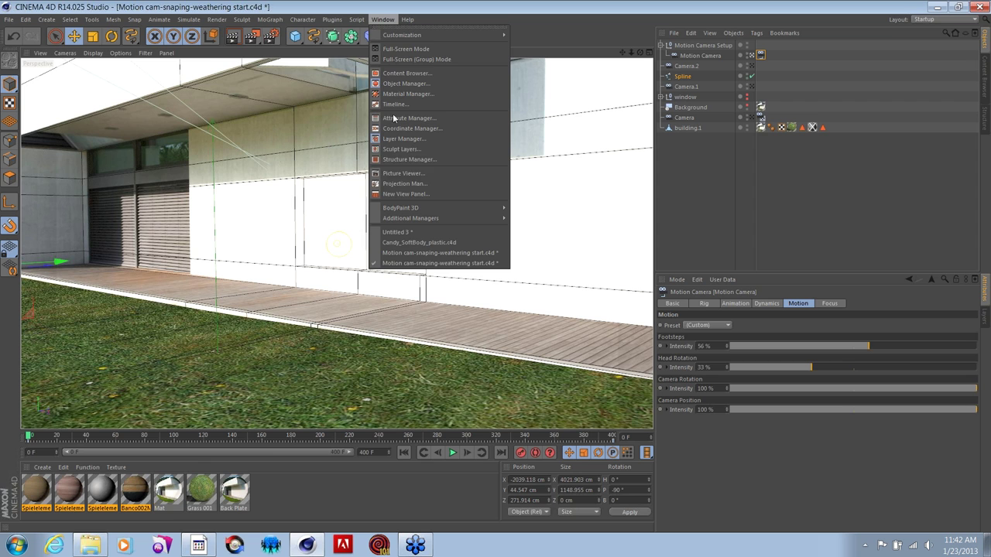
left_click(396, 246)
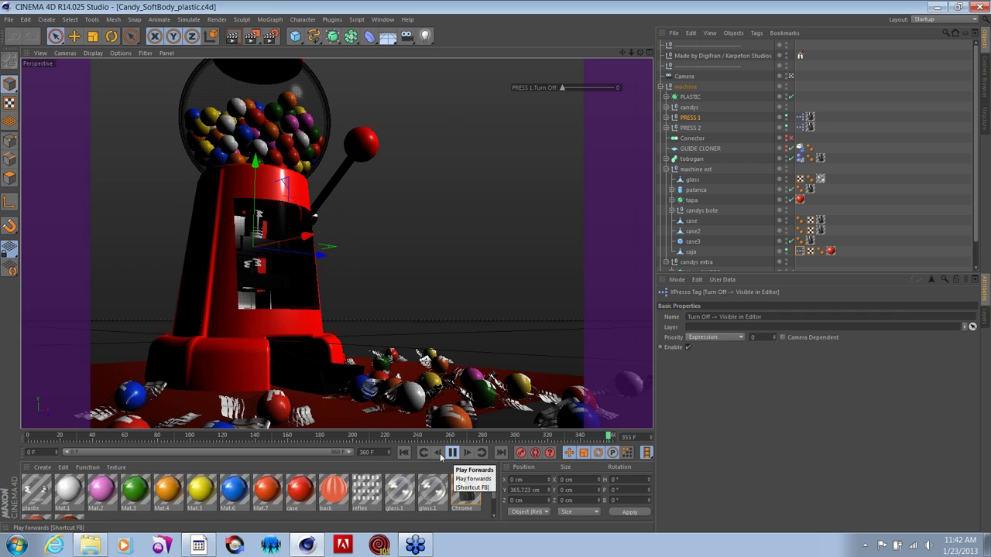
left_click(405, 453)
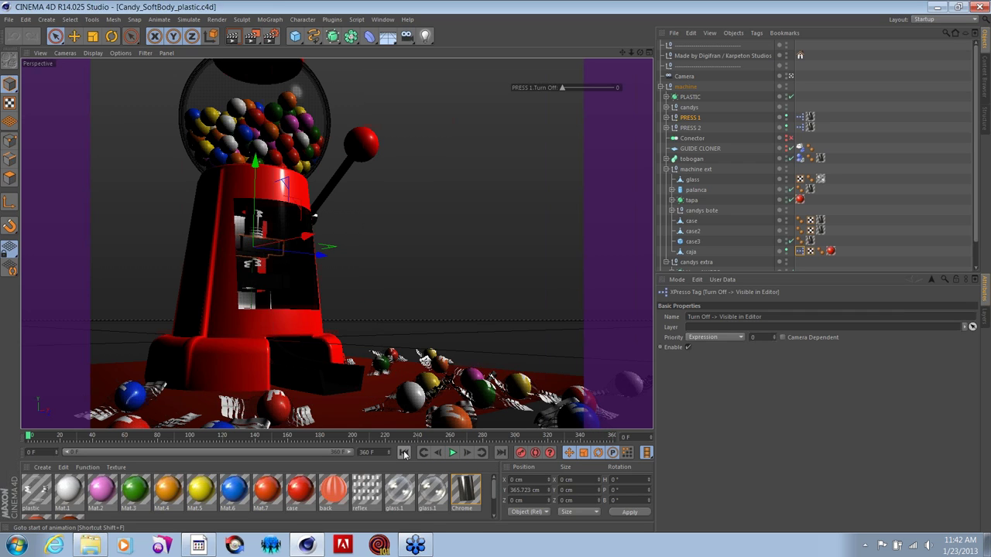
Raise the PRESS 1.Turn Off control to 100 to hide the candy machine's casing and examine the spring presses up close.
left_click(563, 90)
left_click_drag(599, 87, 538, 97)
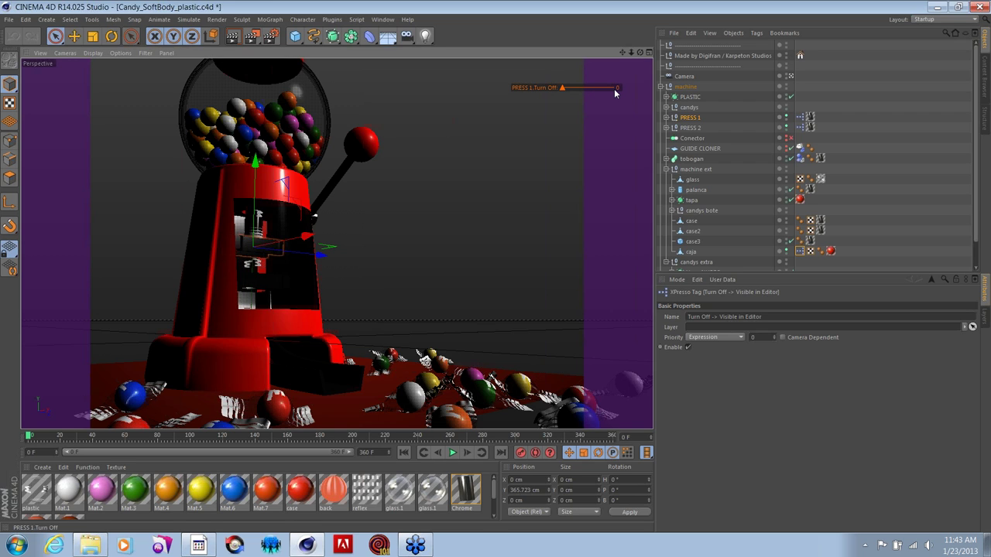
left_click_drag(615, 93, 617, 91)
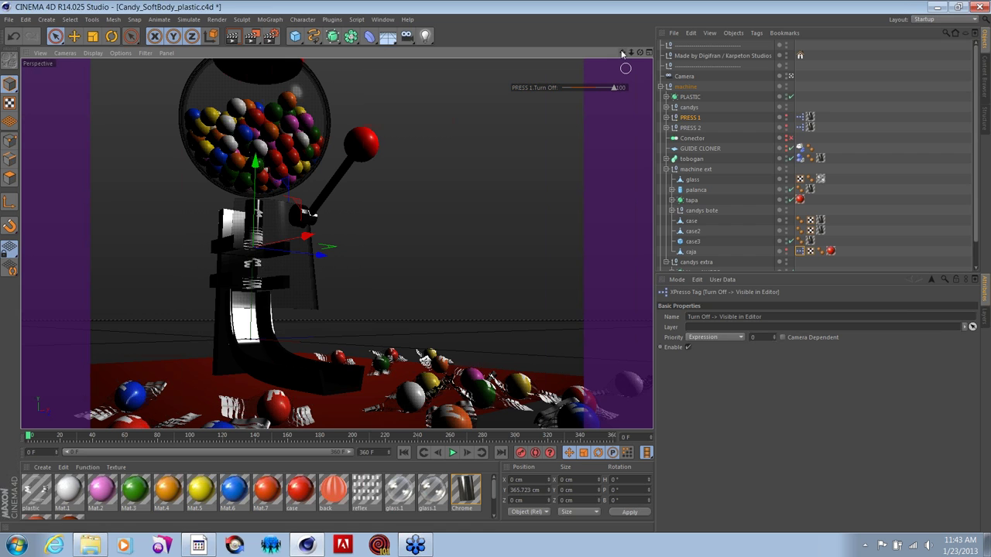
left_click_drag(626, 68, 633, 56)
right_click(633, 56)
left_click(501, 28)
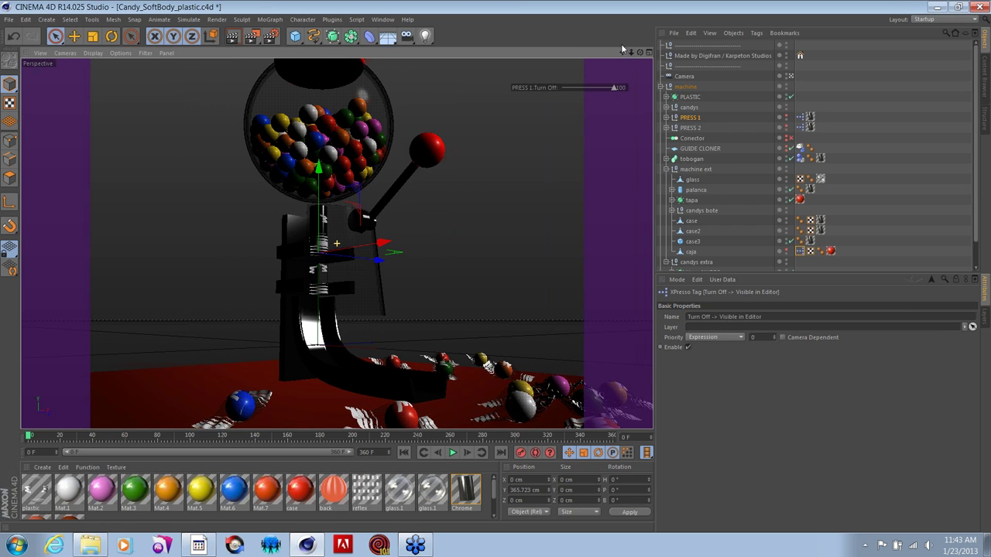
right_click_drag(621, 50, 623, 56)
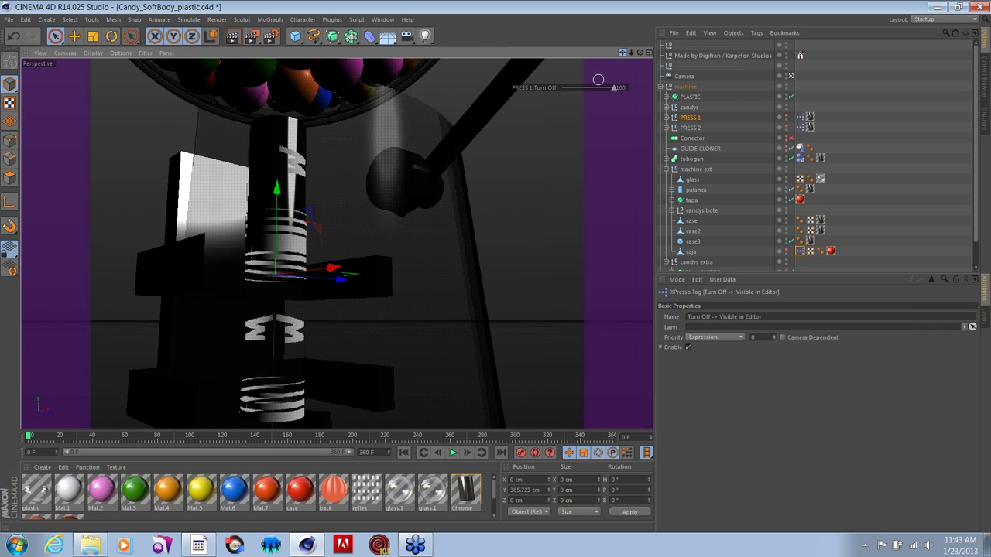
left_click_drag(599, 80, 621, 79)
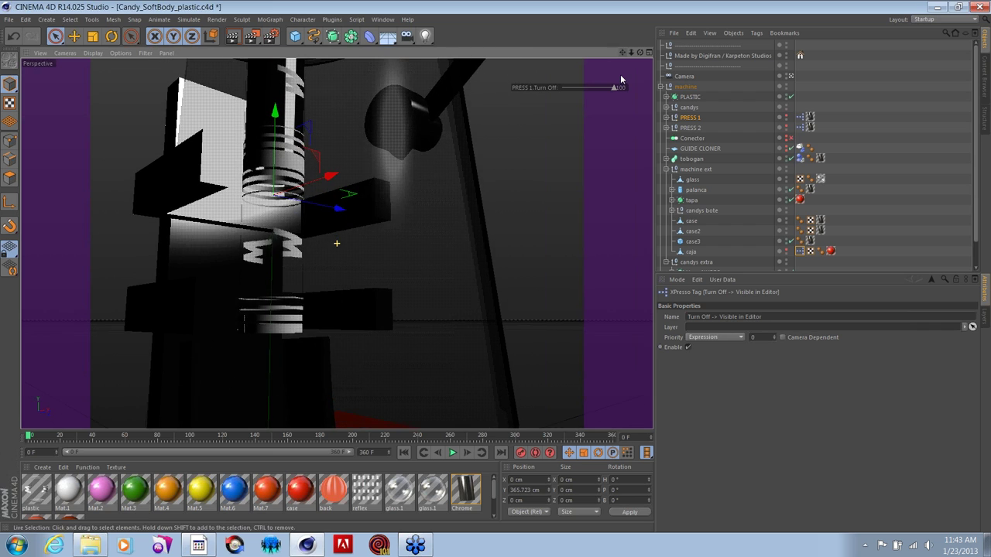
Play the candy machine animation, return the PRESS 1.Turn Off control to 0, and stop playback.
left_click(453, 453)
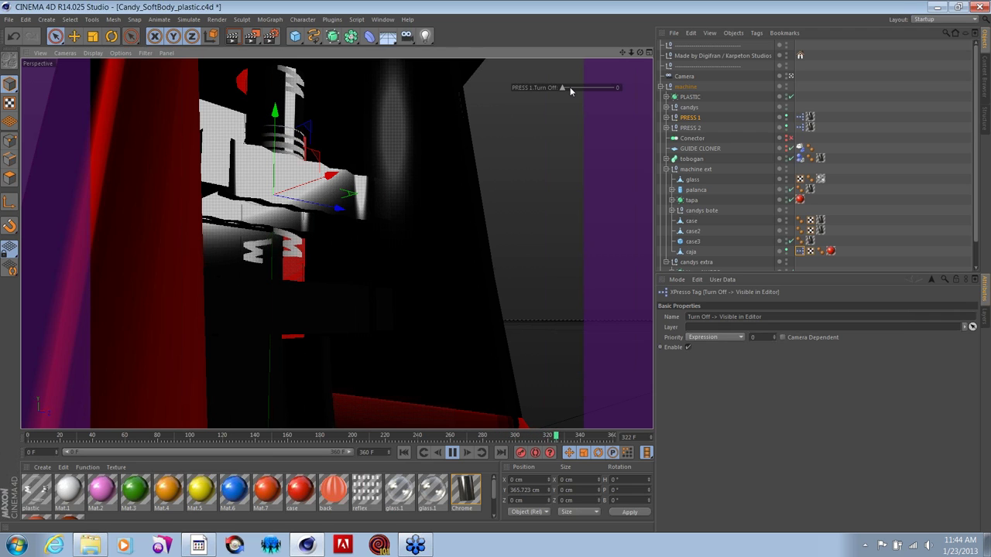
left_click(452, 455)
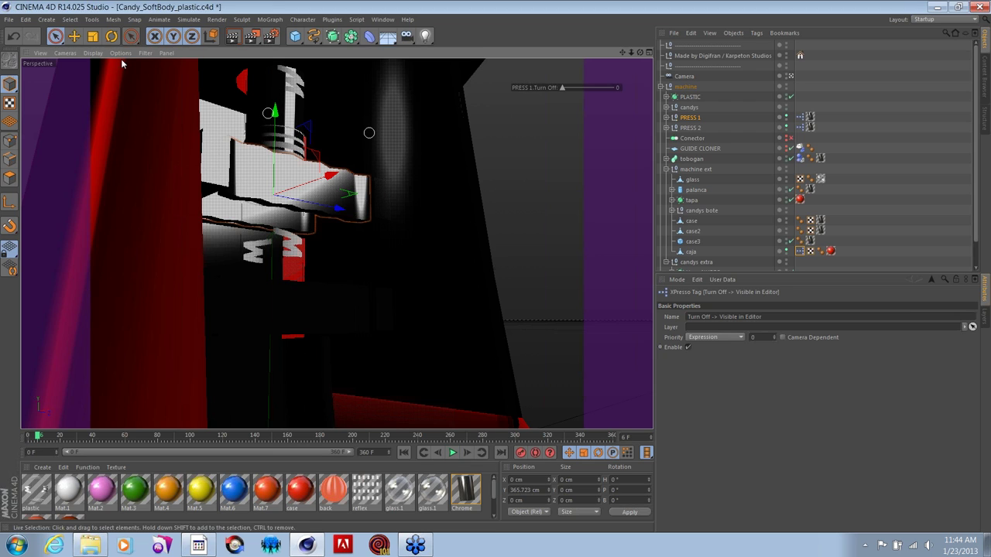
Close the Candy_SoftBody_plastic.c4d project.
left_click(8, 19)
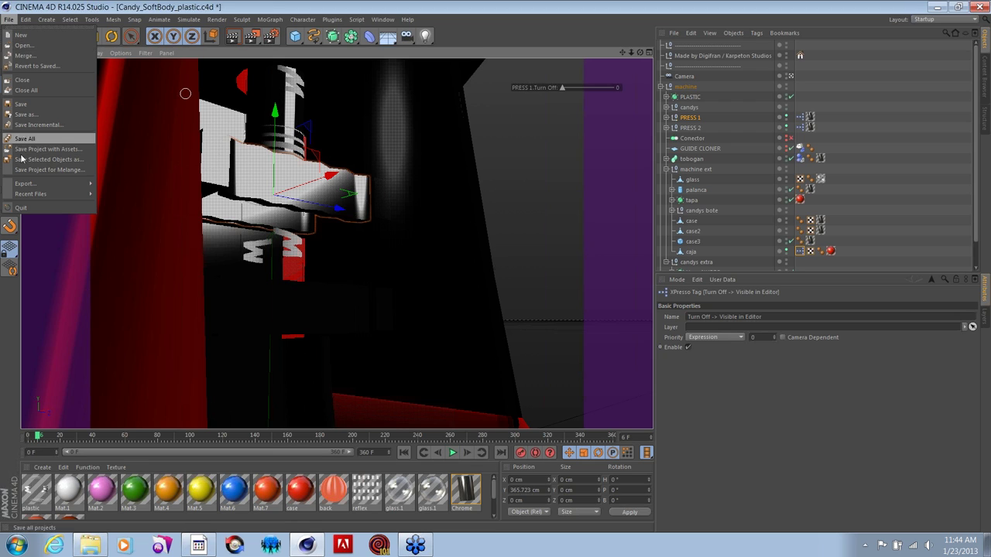
left_click(25, 81)
left_click(511, 321)
Open the TRICYCLOPTER_01.c4d project from the Tricyclopter folder in the _R14 demos.
left_click(9, 19)
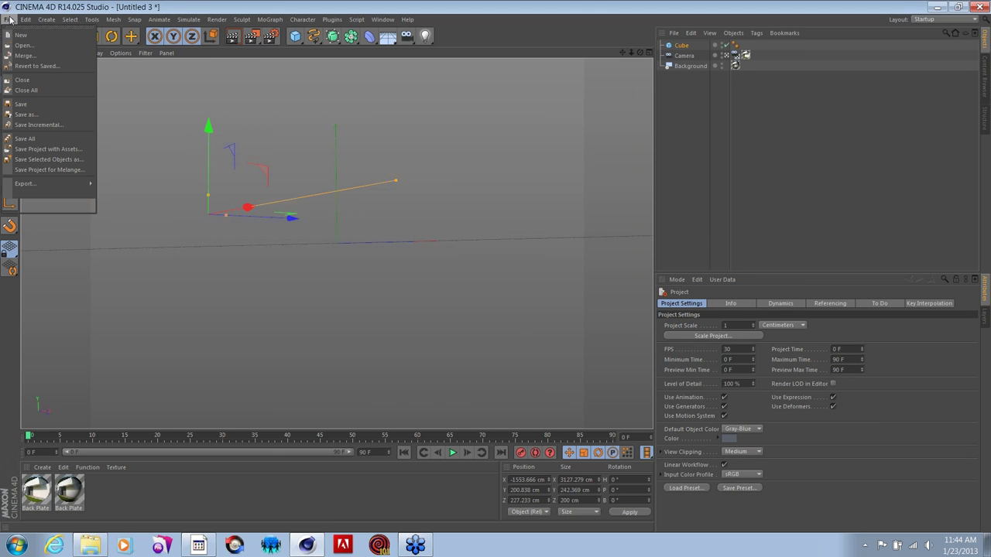
left_click(16, 45)
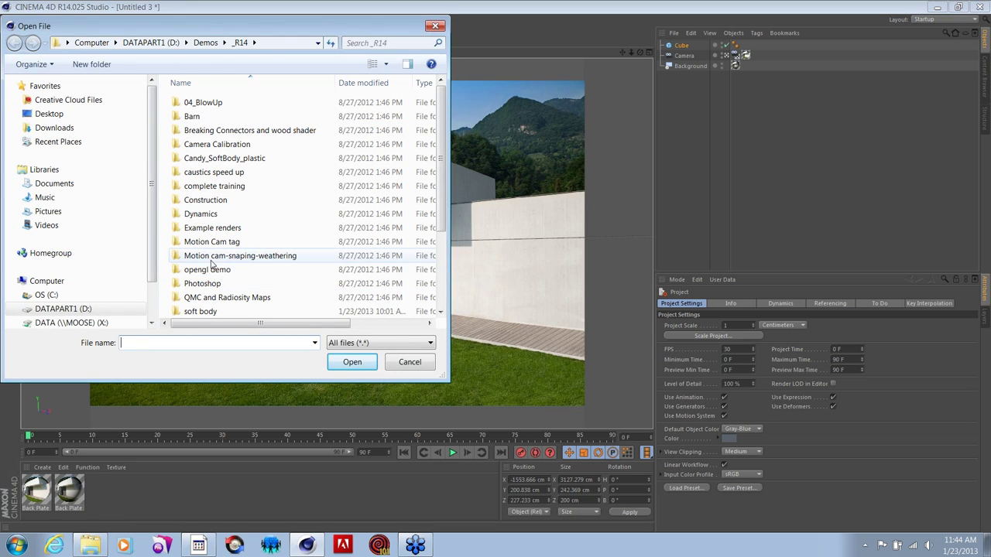
double_click(203, 214)
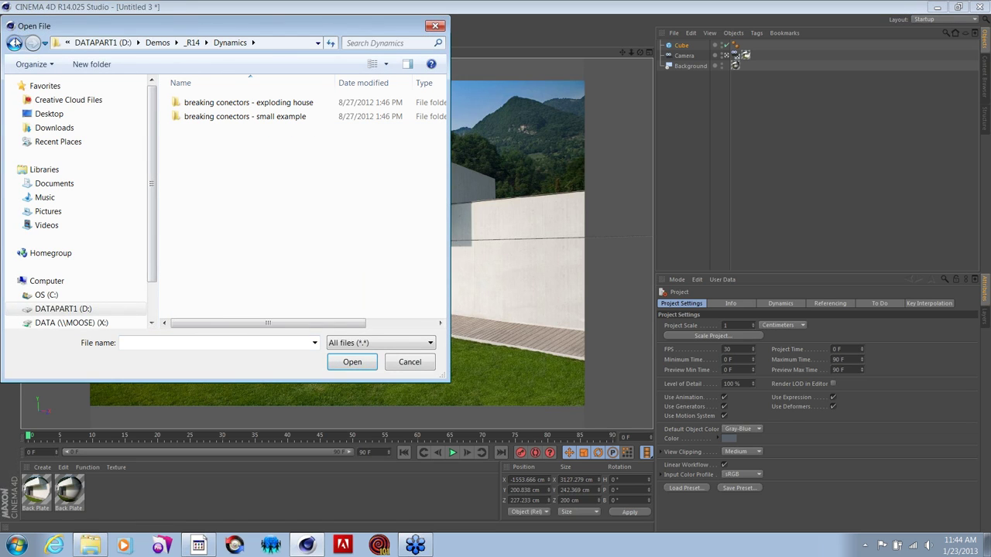
left_click(15, 42)
scroll(390, 301, "down", 3)
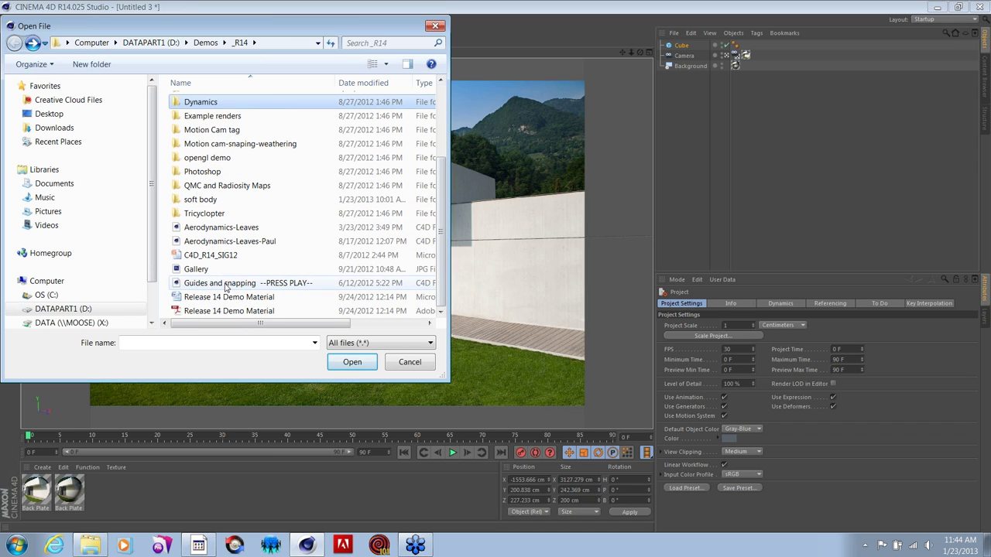
double_click(204, 215)
double_click(203, 116)
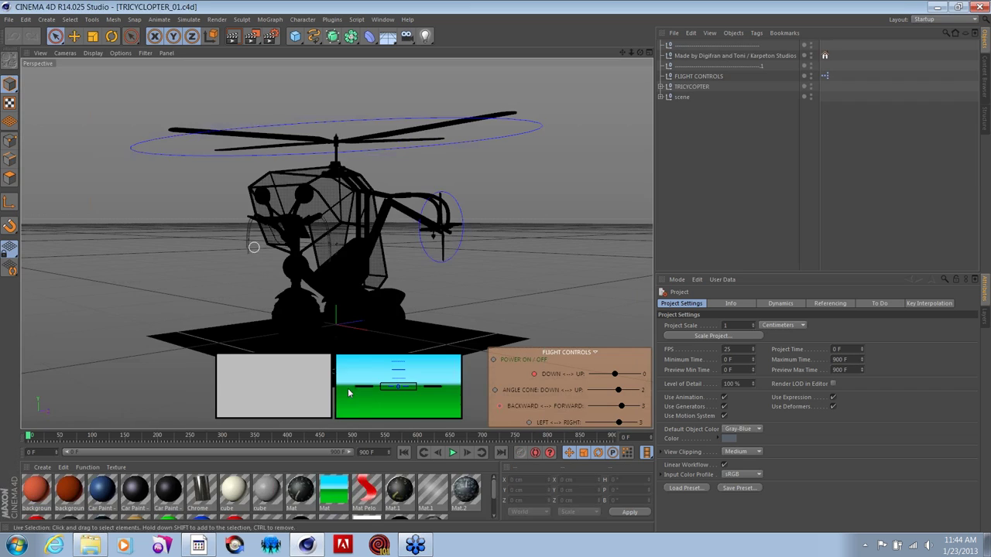
Play the tricyclopter's flight simulation and return to frame 0.
left_click(453, 453)
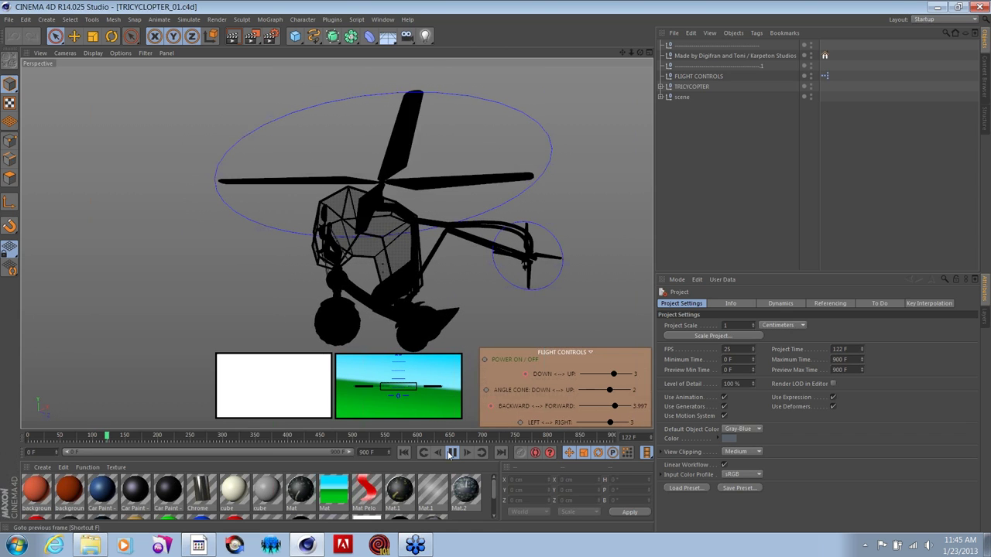
left_click(406, 453)
left_click(12, 20)
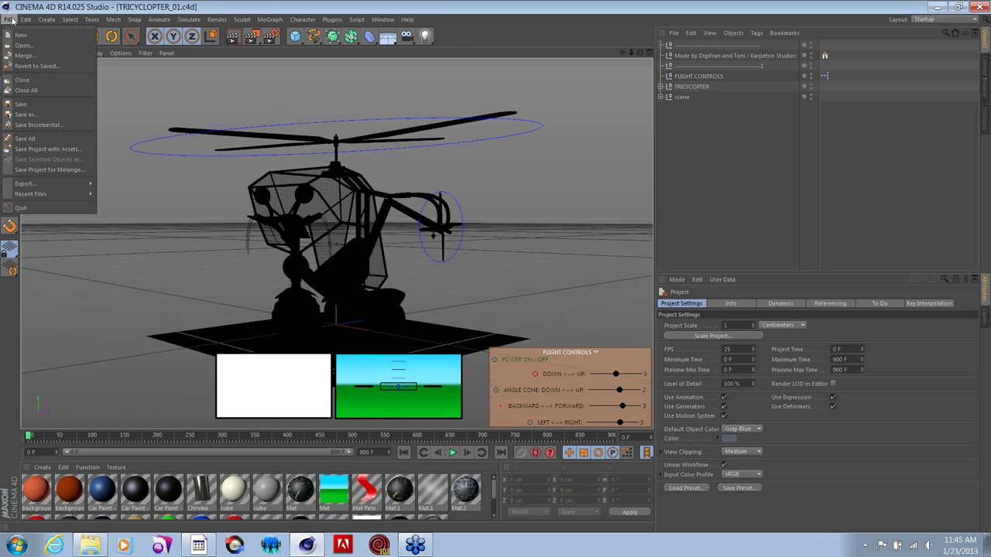
left_click(12, 19)
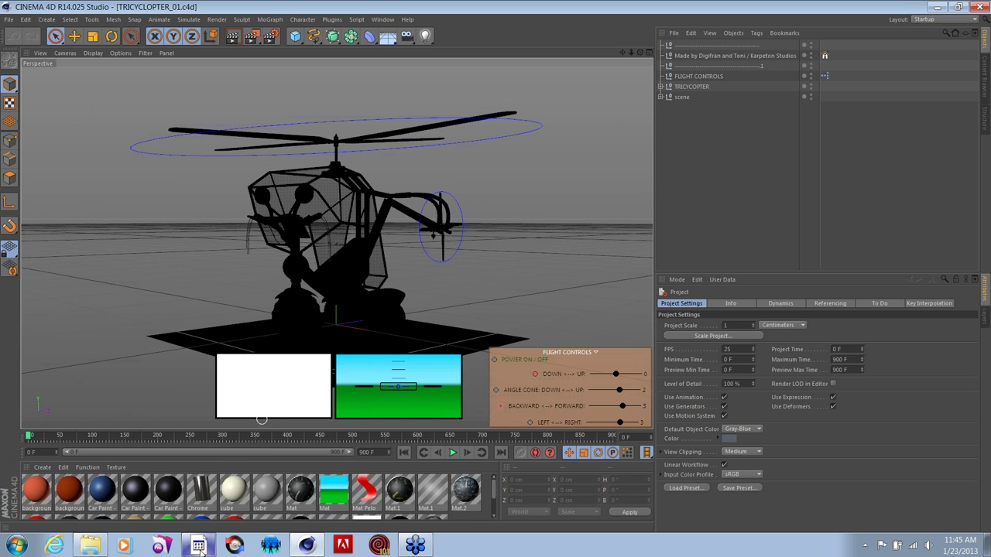
left_click(307, 546)
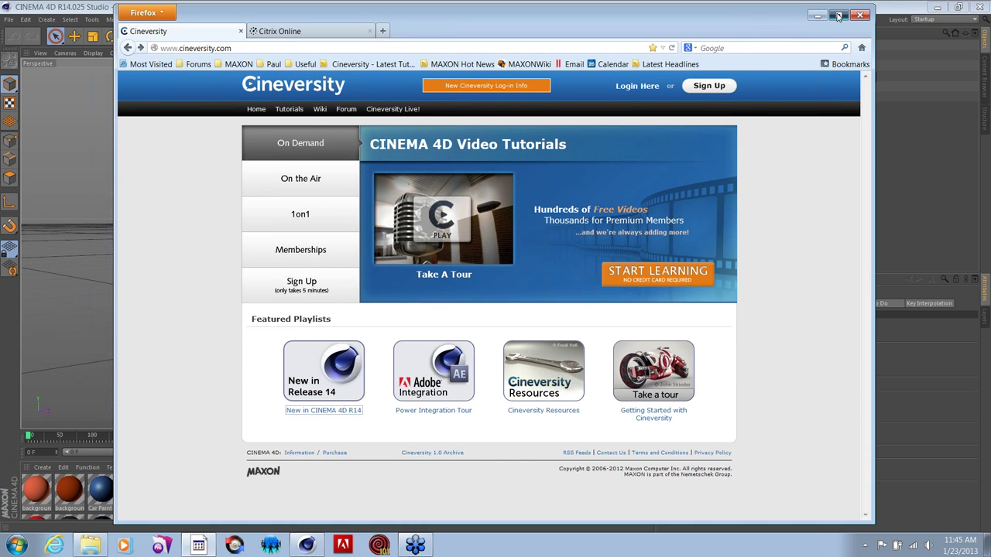
left_click(838, 15)
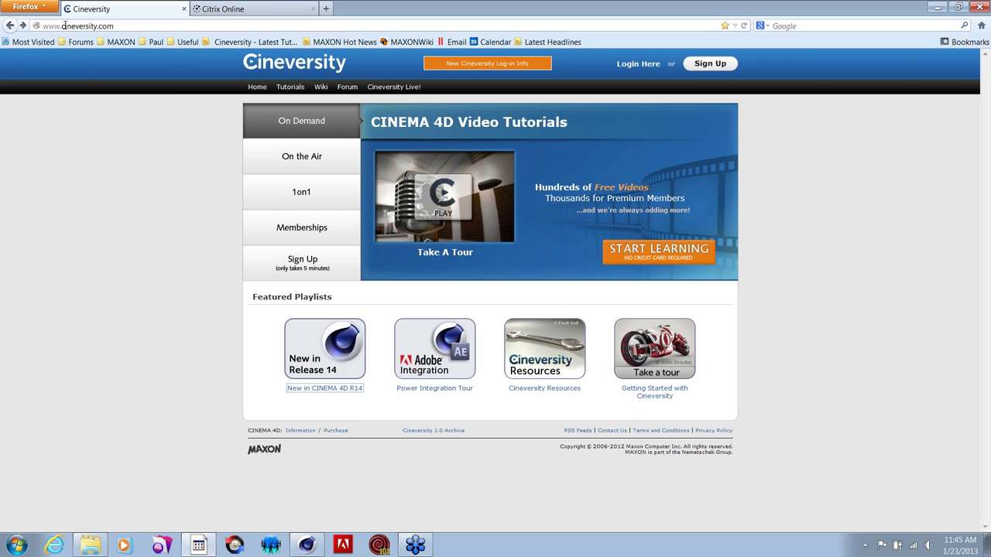
left_click(117, 25)
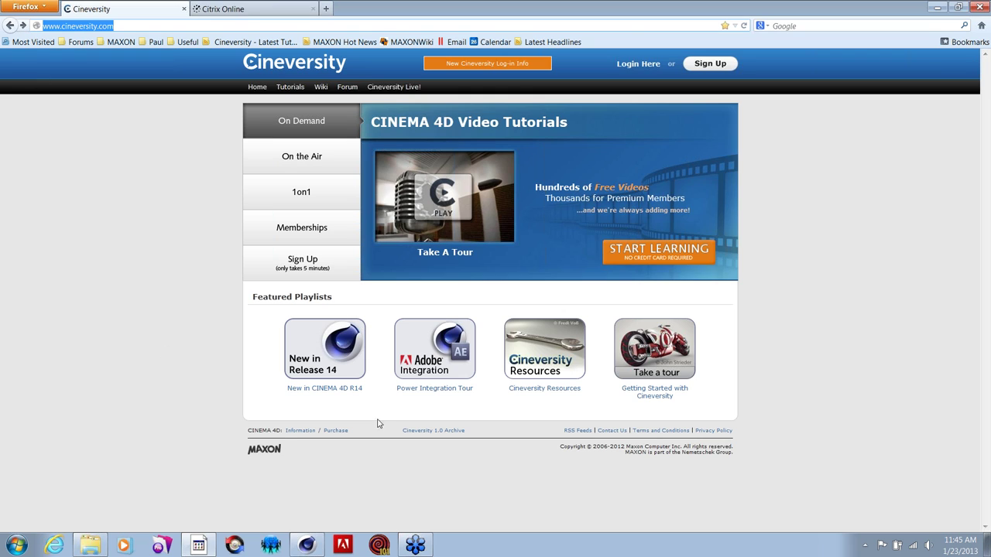
Open the New in CINEMA 4D R14 playlist and pause its Interface & Workflow Enhancements video.
left_click(323, 390)
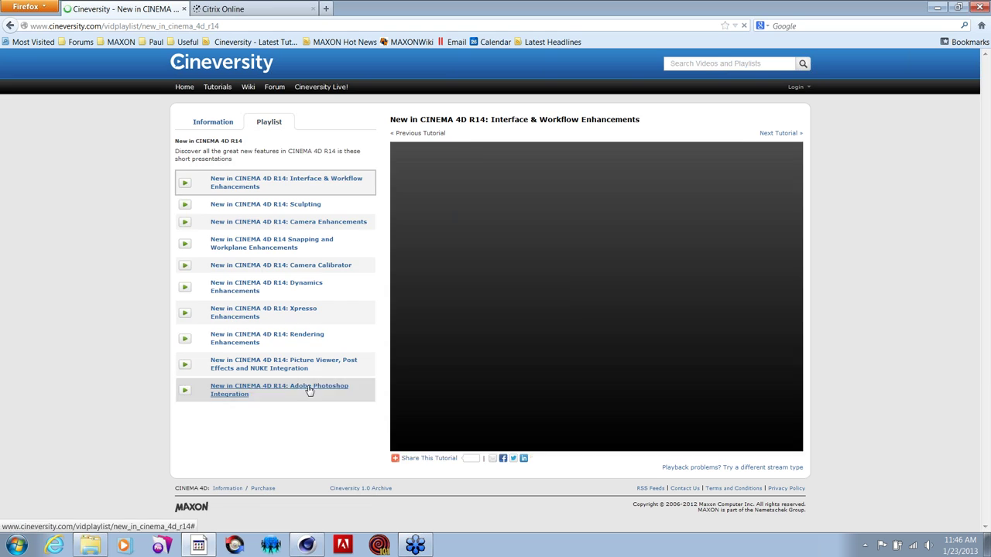
left_click(401, 446)
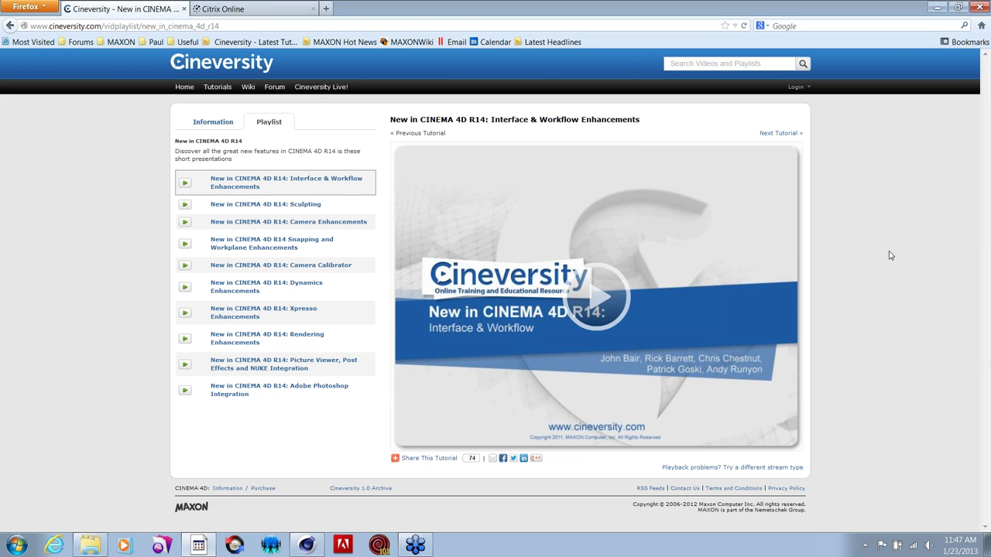
mouse_move(424, 546)
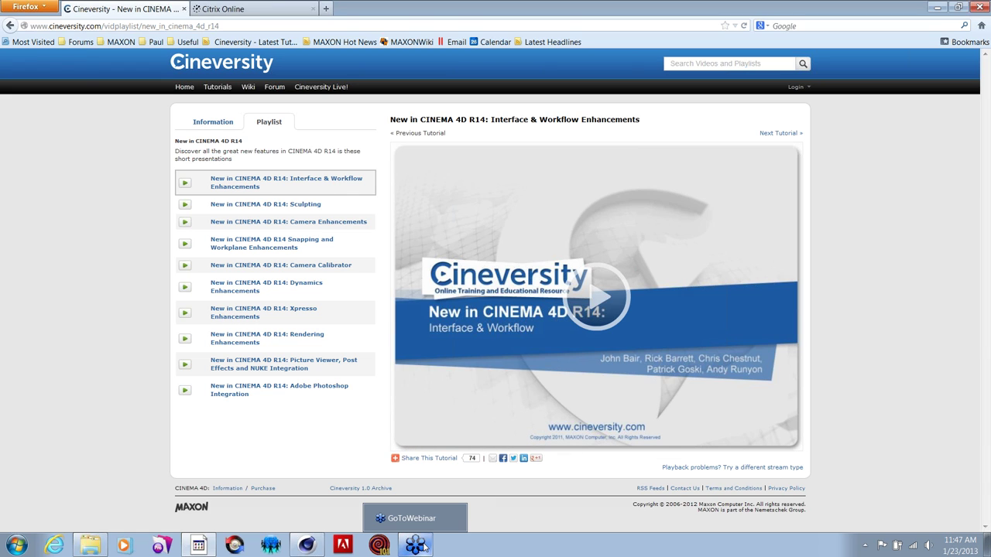
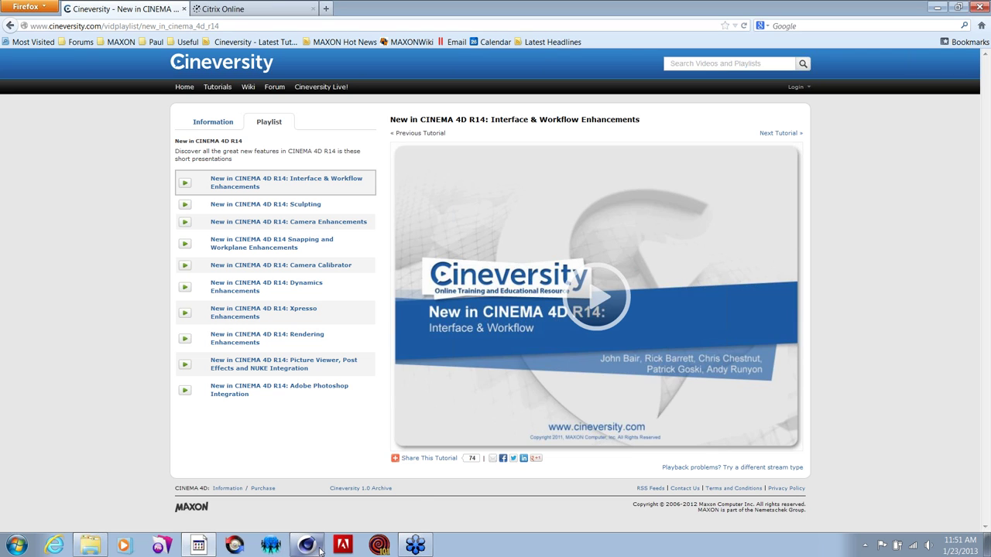
Switch back to CINEMA 4D and bring up the open Untitled 3 project with the calibrated house photo.
mouse_move(320, 550)
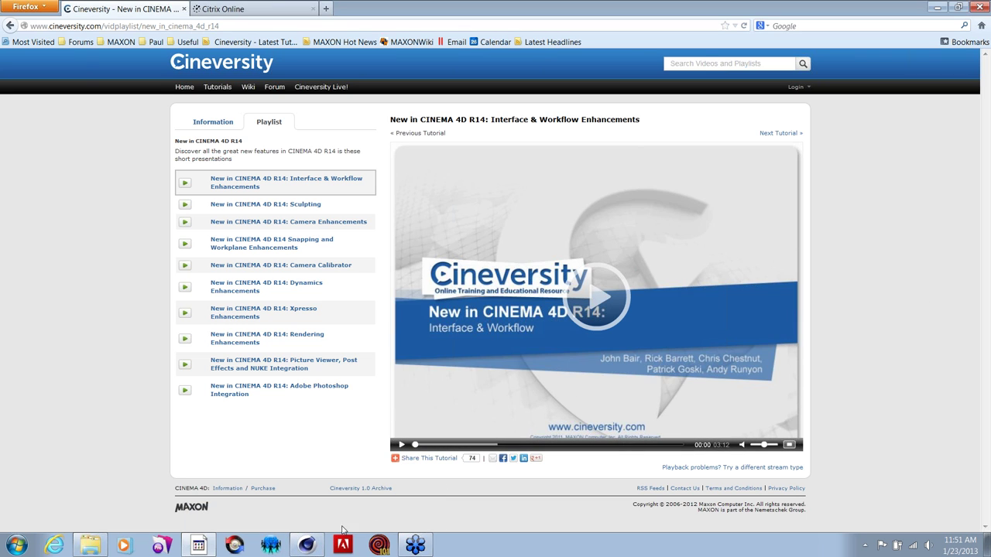
left_click(307, 545)
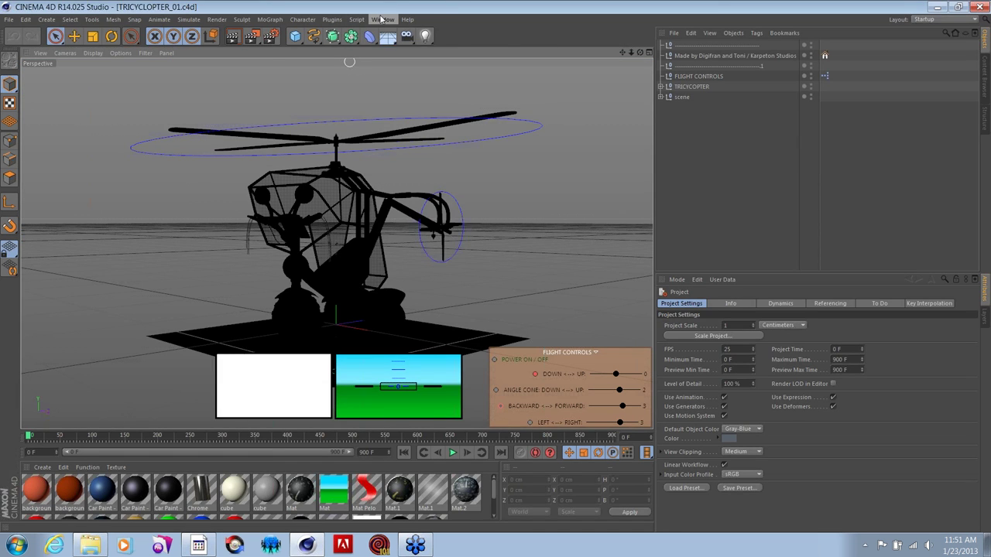
left_click(382, 19)
left_click(407, 241)
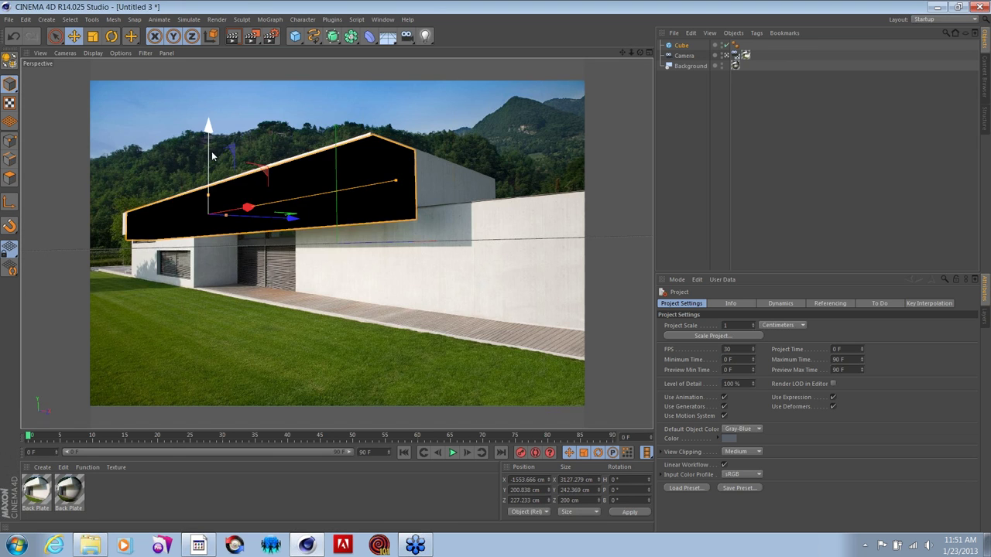
Move the stretched cube down from the house's upper storey and delete it.
left_click_drag(213, 156, 213, 225)
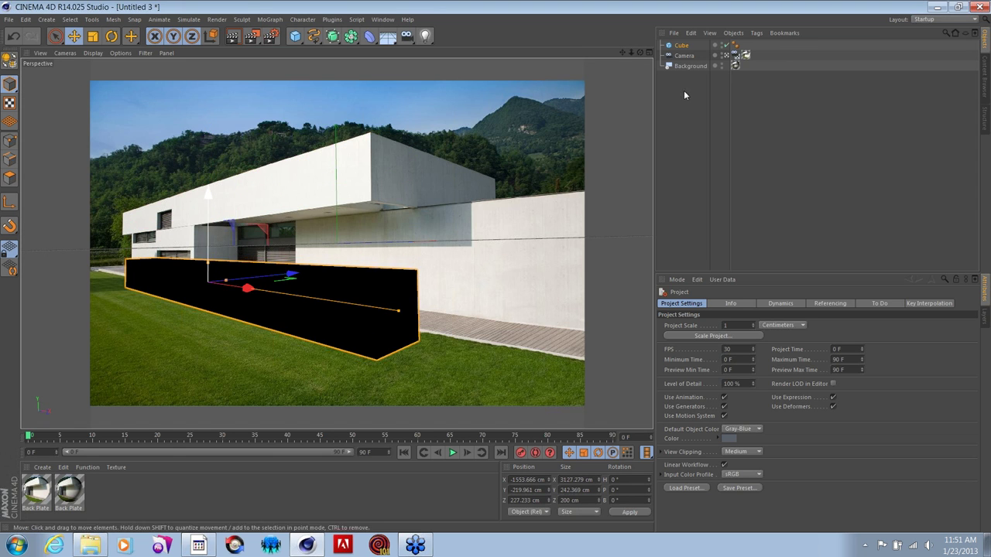
left_click(682, 47)
key("Delete")
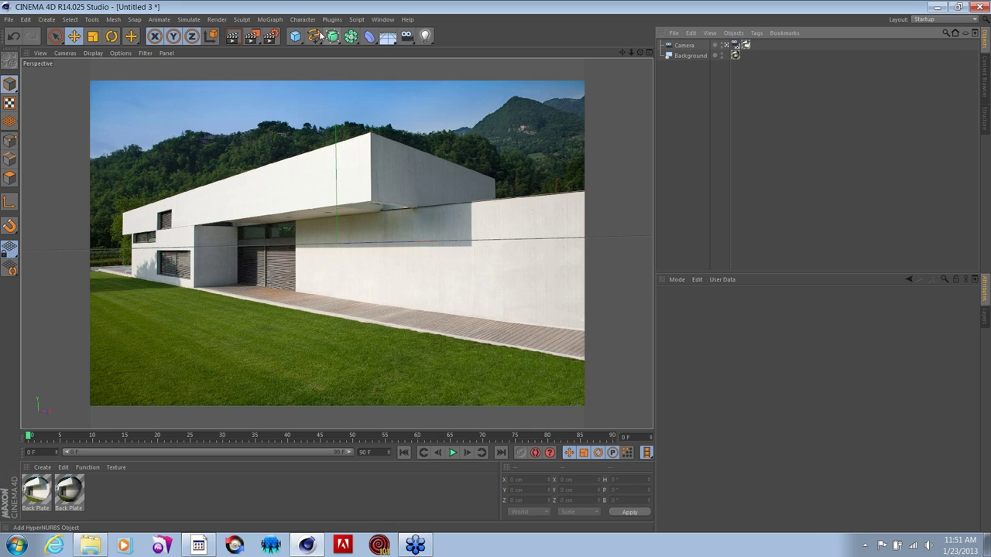
Add a 200 cm cube and place it on the lawn at about X -127.5 cm, Y -175 cm.
left_click(296, 37)
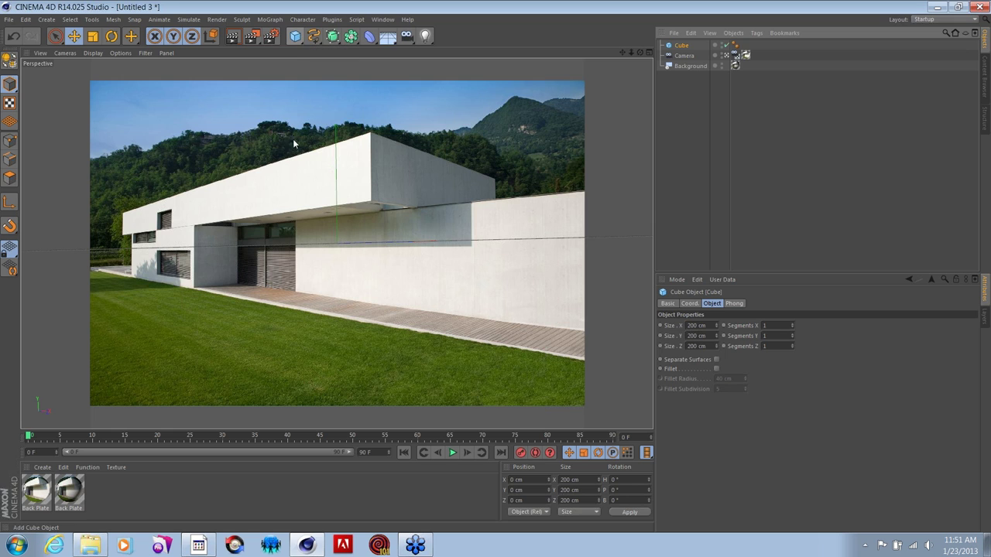
left_click_drag(337, 156, 340, 288)
left_click_drag(408, 329, 372, 349)
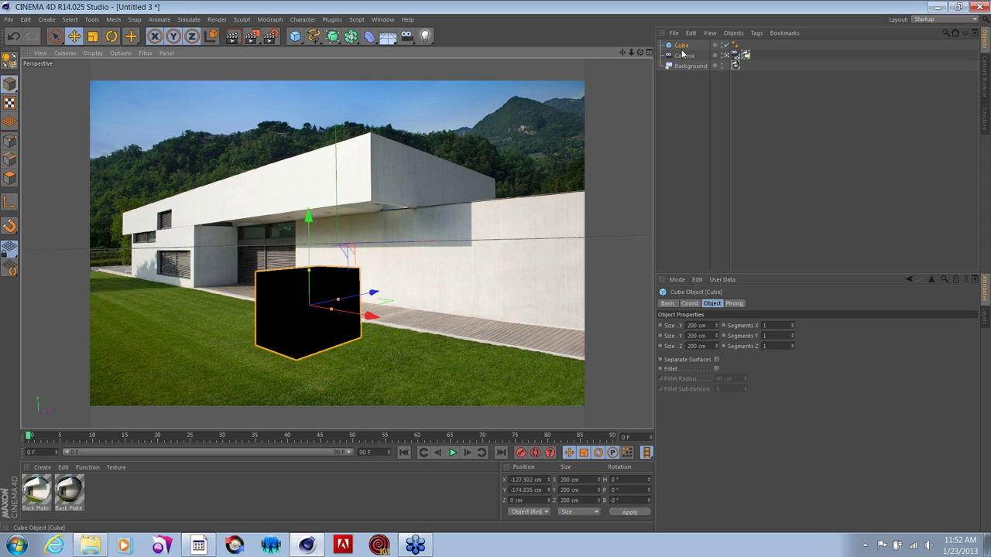
Switch back to the New in CINEMA 4D R14 playlist page in Firefox.
left_click(199, 546)
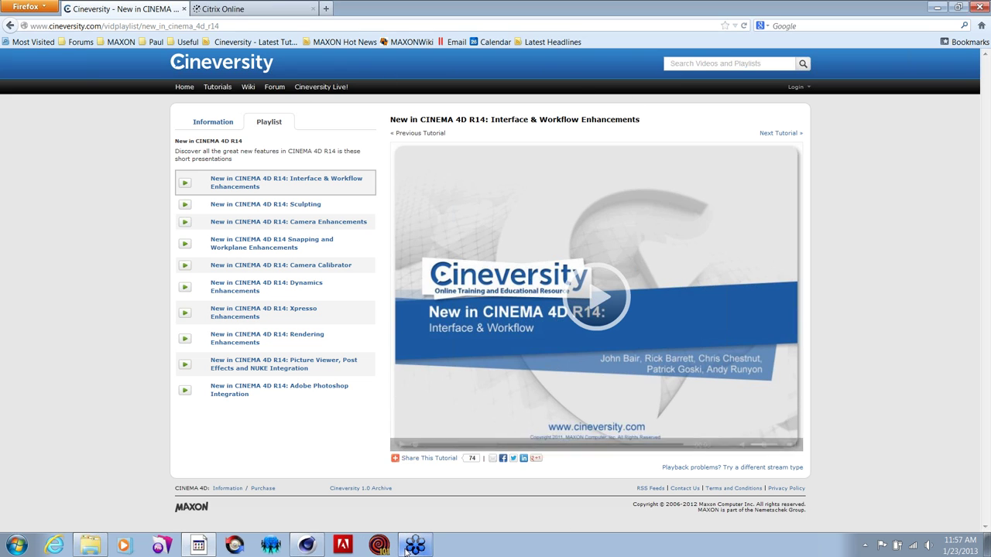
mouse_move(405, 548)
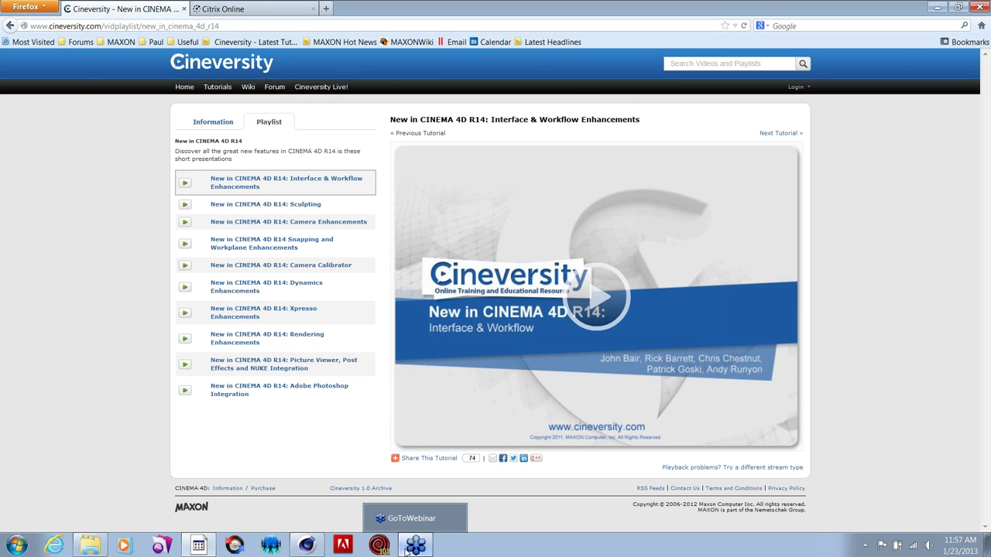
left_click(405, 548)
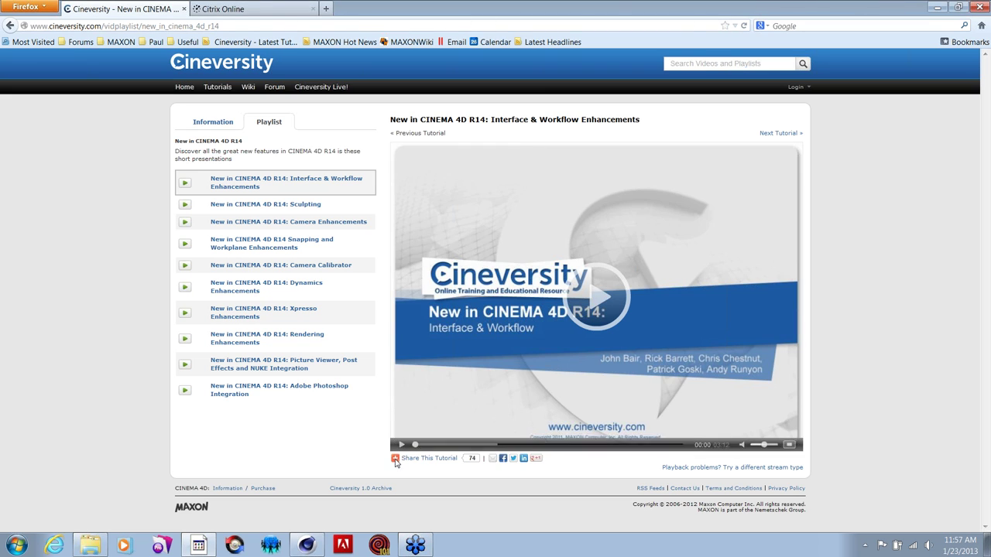
left_click(206, 546)
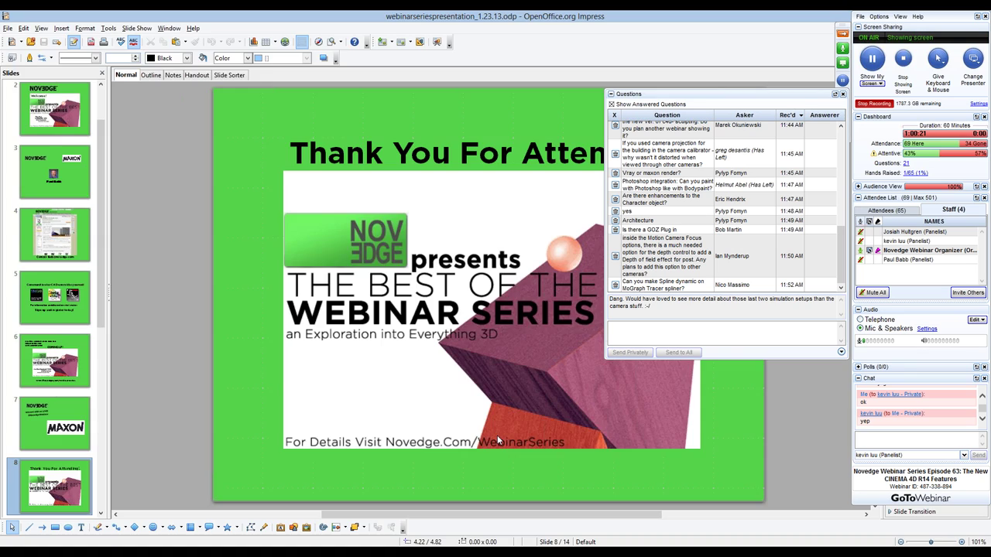
key("b")
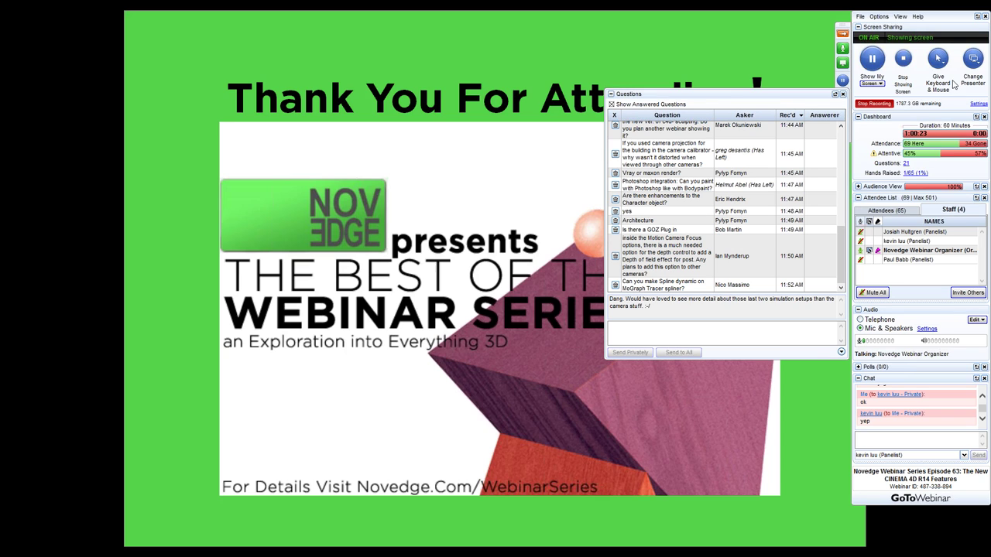
left_click(844, 94)
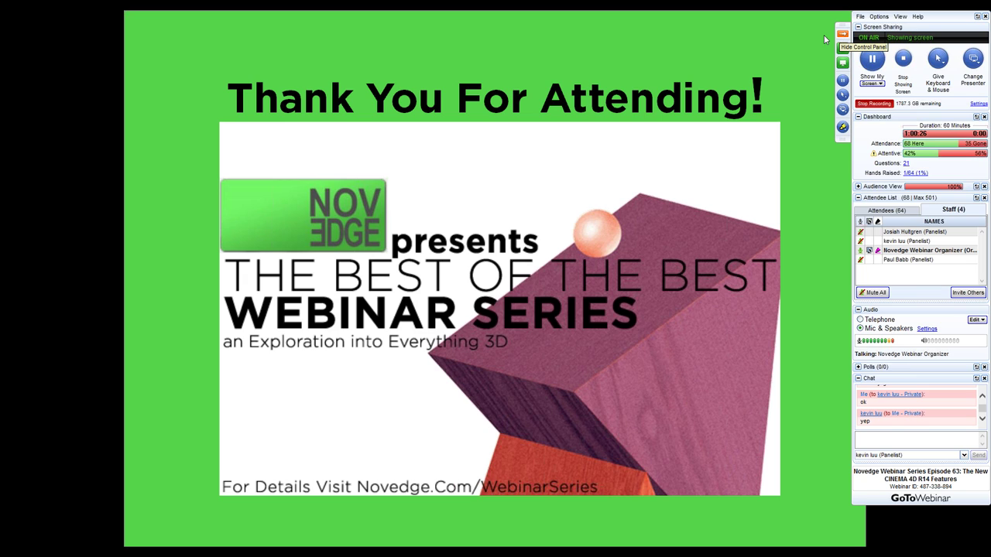
left_click(842, 34)
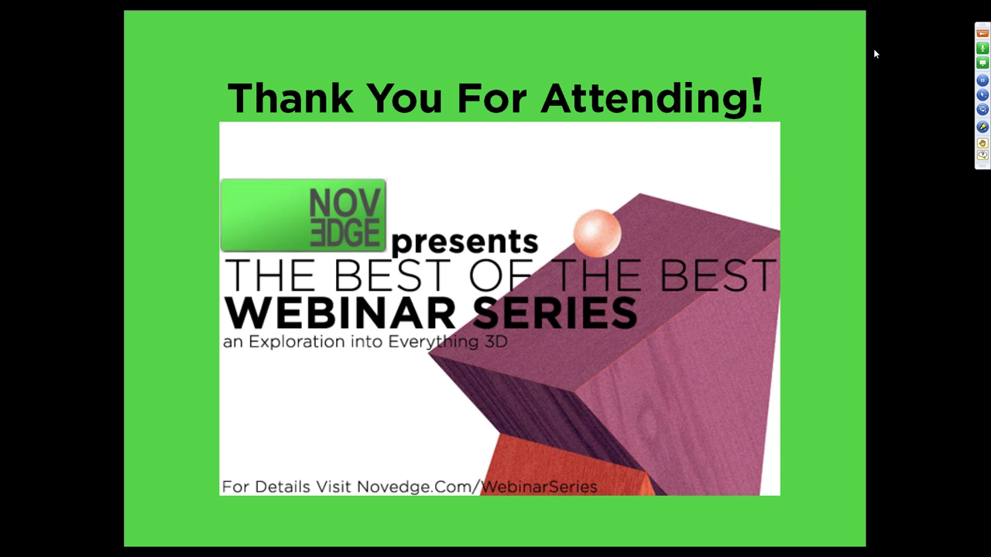
left_click(812, 82)
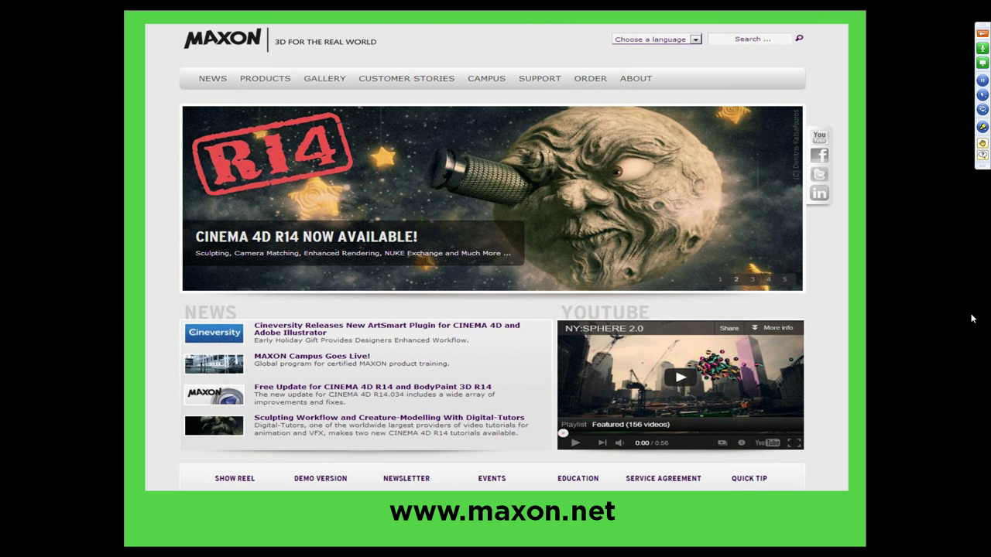